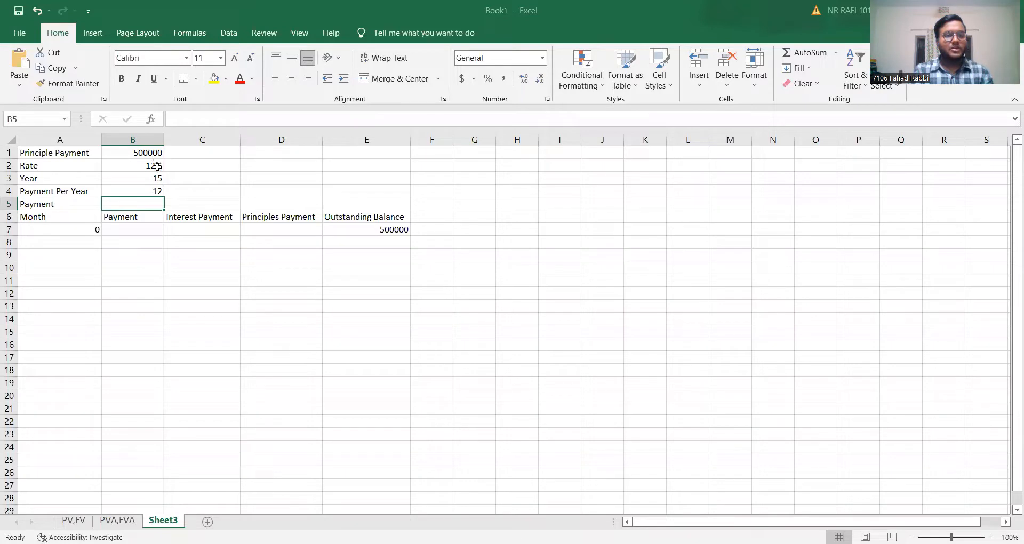
{"action": "left_click", "coordinate": [158, 167]}
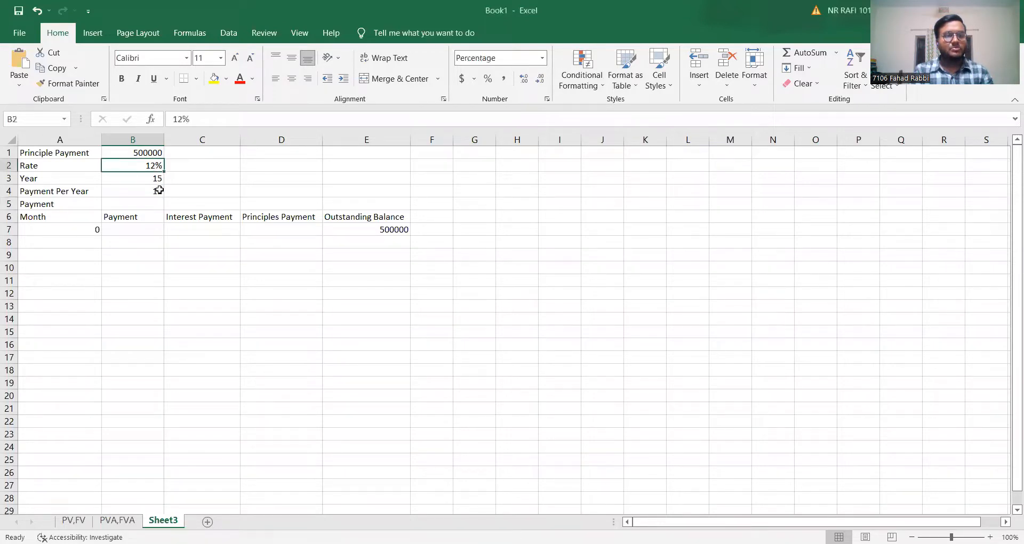
{"action": "left_click", "coordinate": [158, 181]}
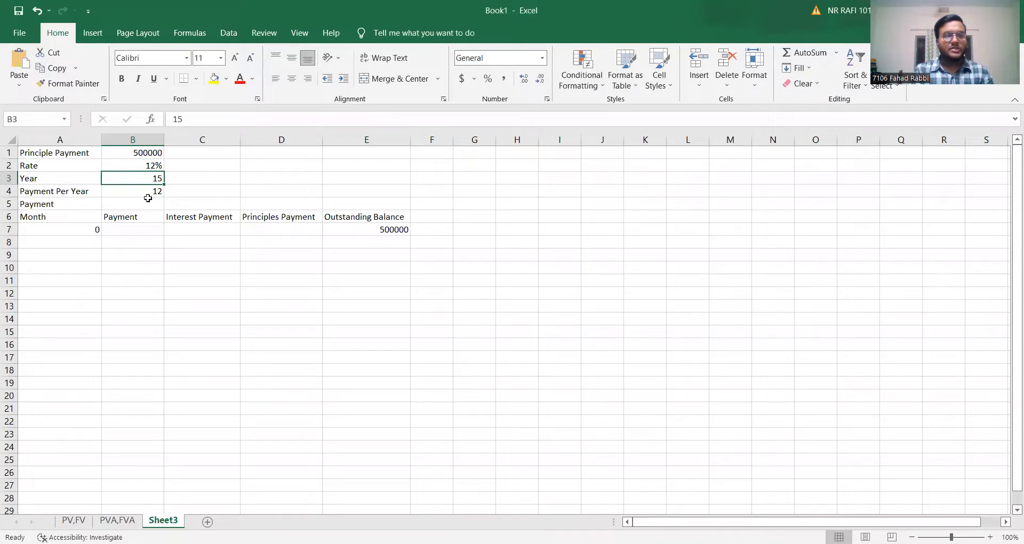
{"action": "left_click", "coordinate": [151, 193]}
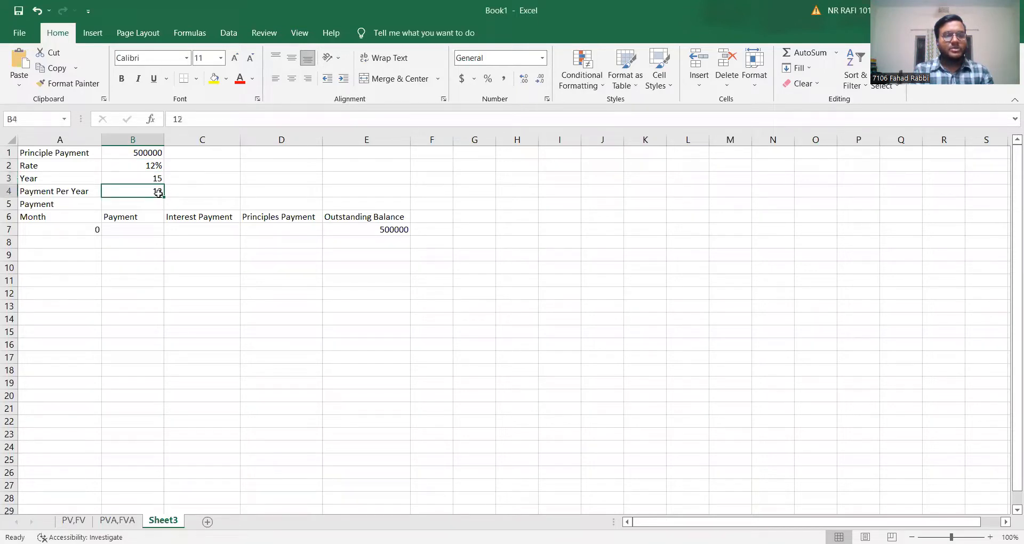
Begin a PMT formula in the Payment cell B5 with B2/B4 as the periodic rate.
{"action": "left_click", "coordinate": [143, 204]}
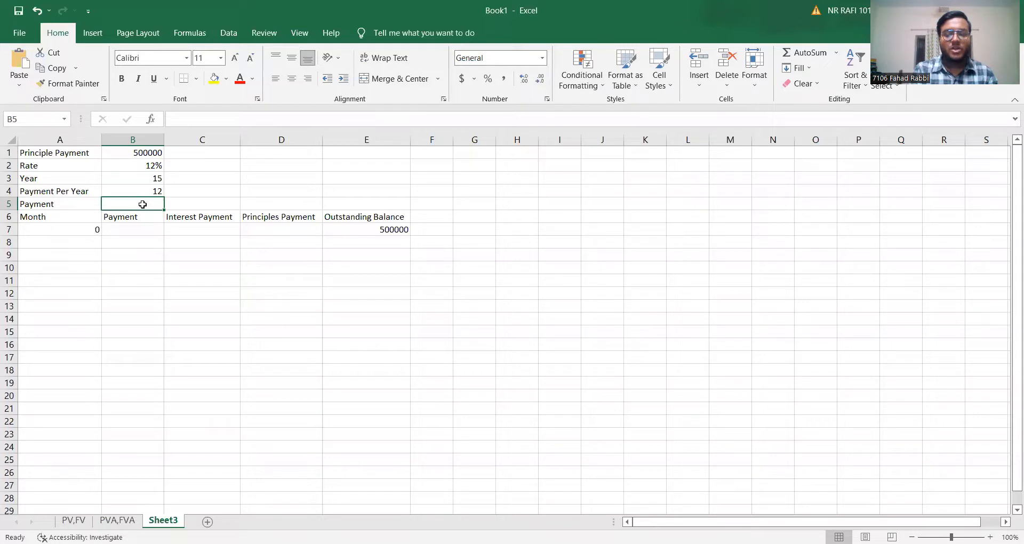
{"action": "type", "text": "="}
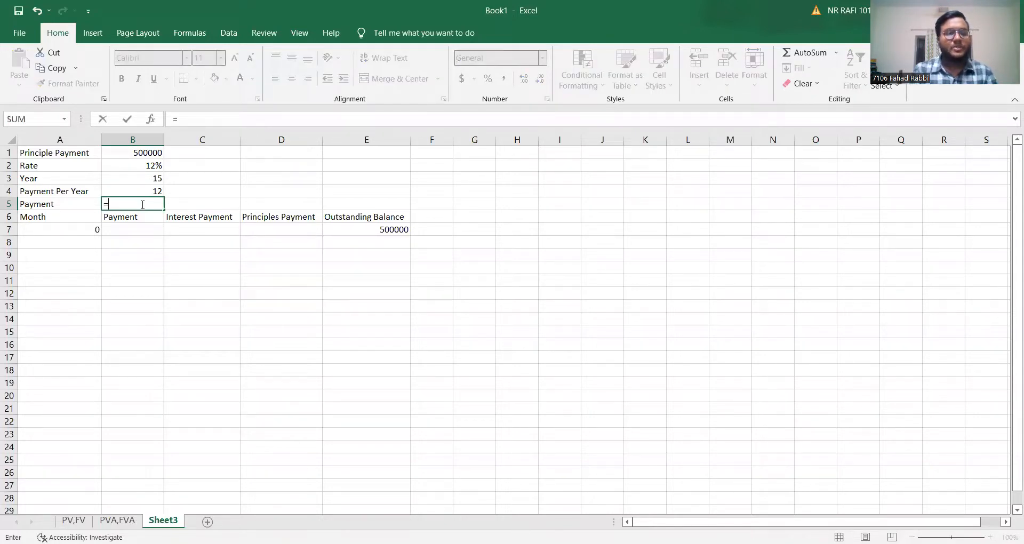
{"action": "type", "text": "pmt"}
{"action": "key", "text": "Tab"}
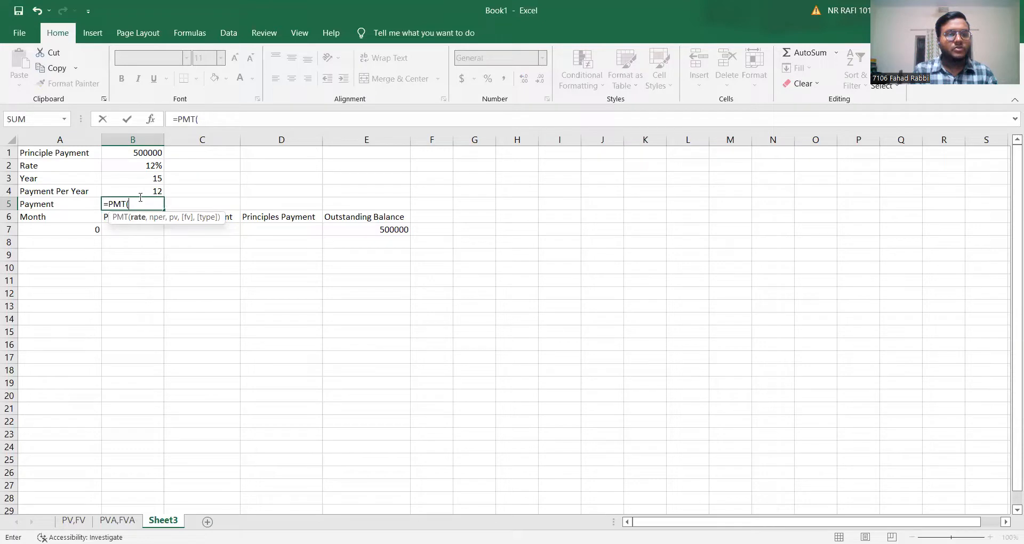
{"action": "left_click", "coordinate": [151, 167]}
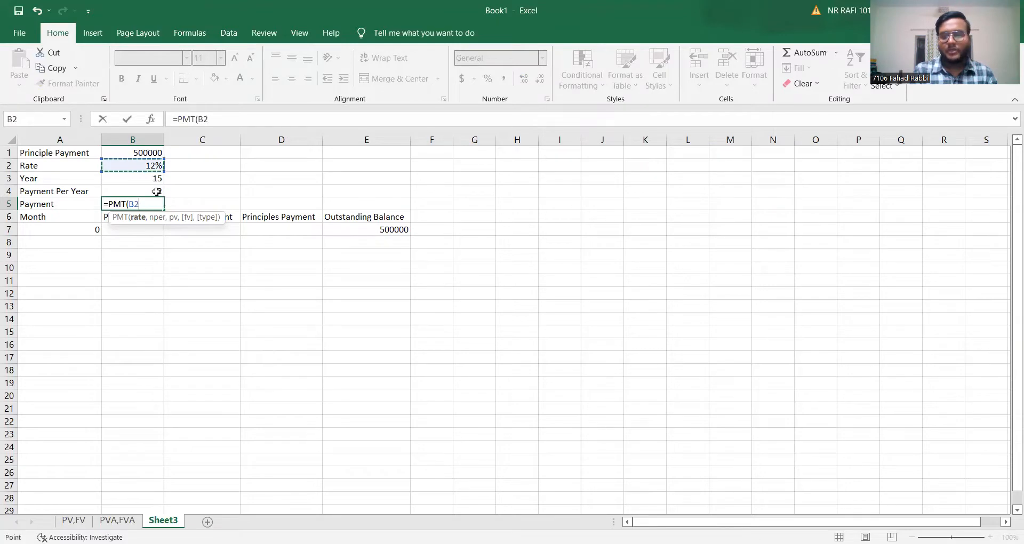
{"action": "type", "text": "/"}
{"action": "left_click", "coordinate": [159, 190]}
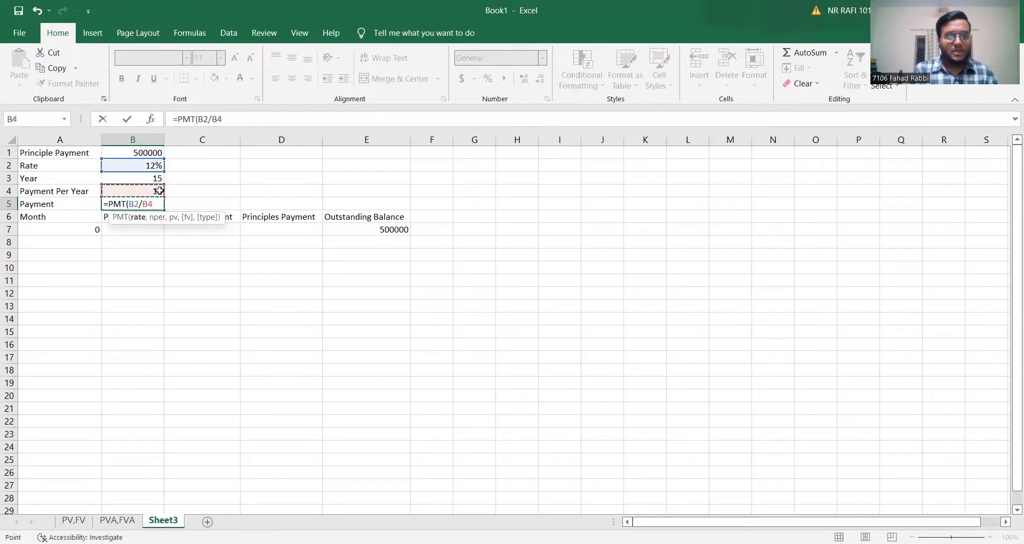
Add B3*B4 as the number of periods in the B5 PMT formula.
{"action": "type", "text": ","}
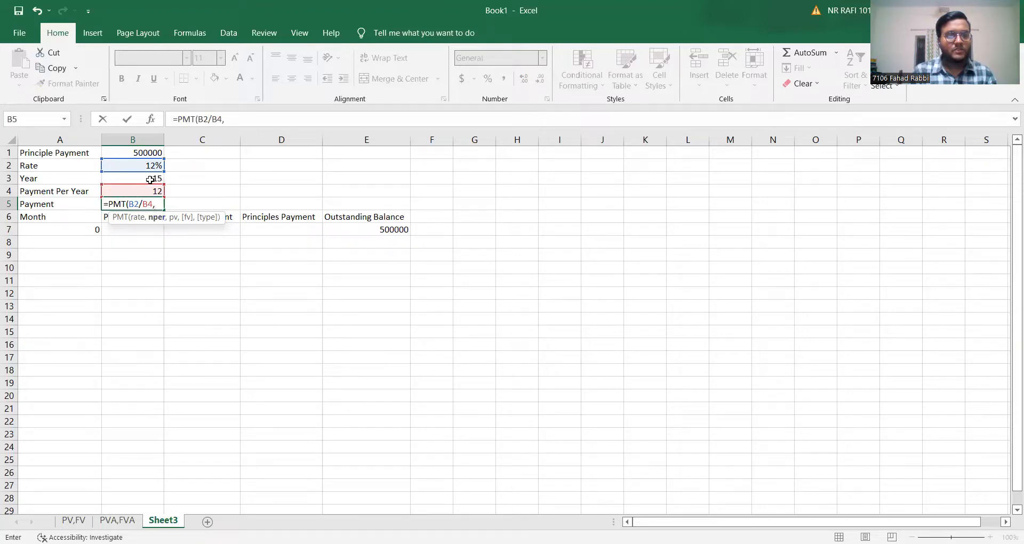
{"action": "left_click", "coordinate": [150, 179]}
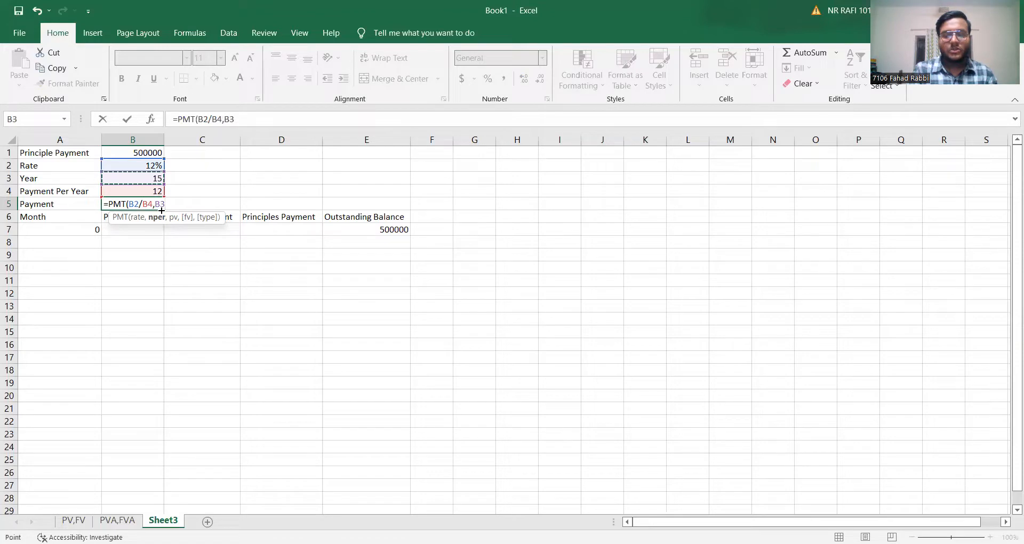
{"action": "type", "text": "*"}
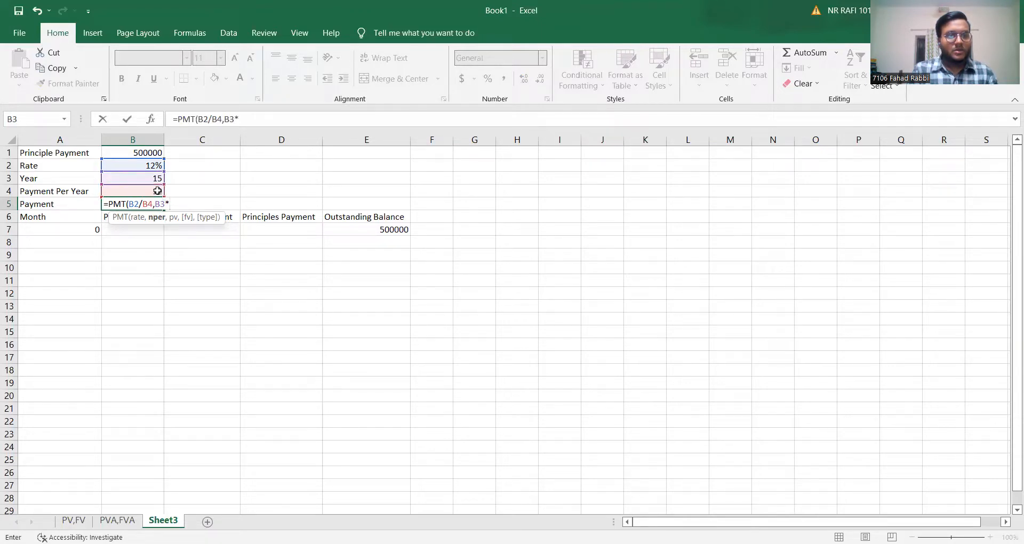
{"action": "left_click", "coordinate": [162, 192]}
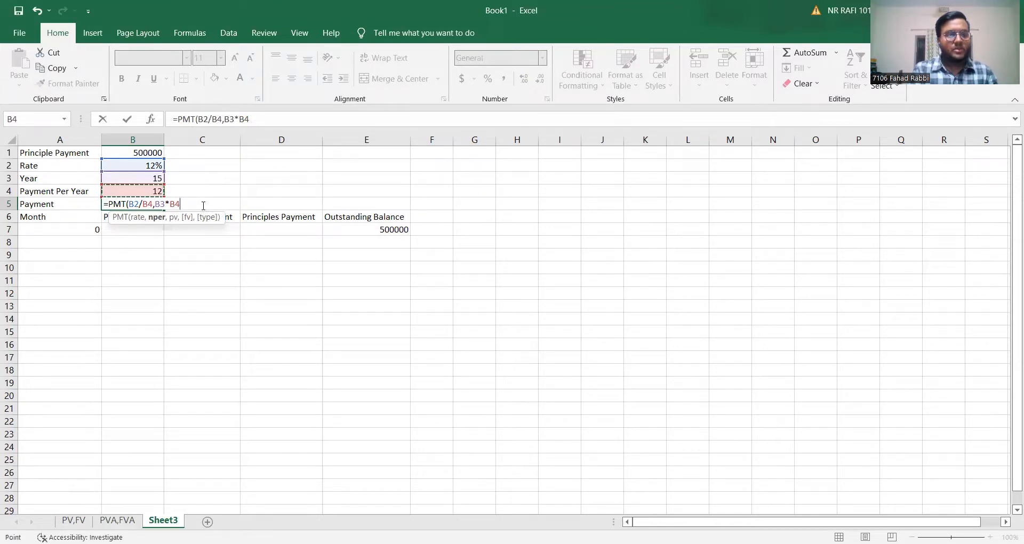
Complete the B5 PMT formula with B1 as present value and 0 as future value.
{"action": "type", "text": ","}
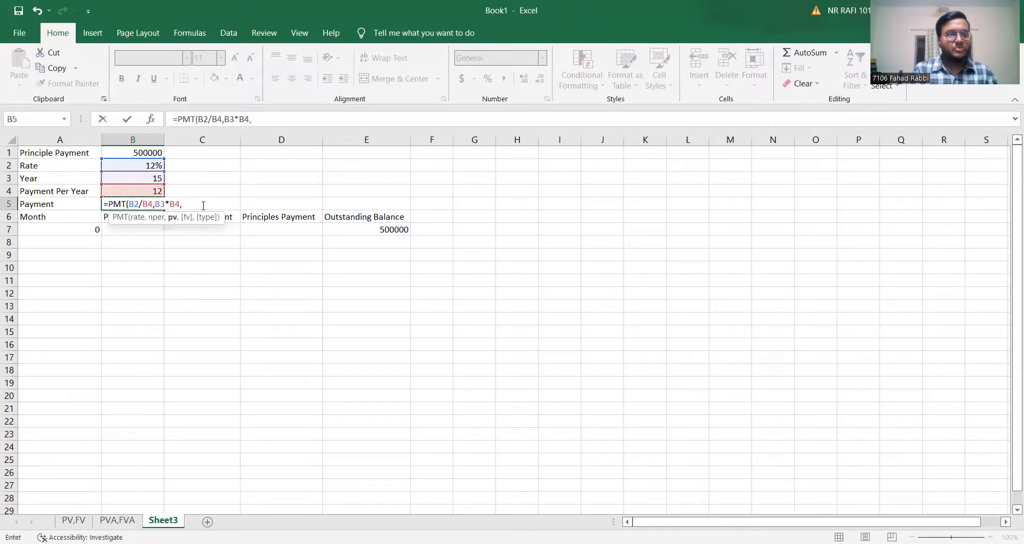
{"action": "left_click", "coordinate": [146, 154]}
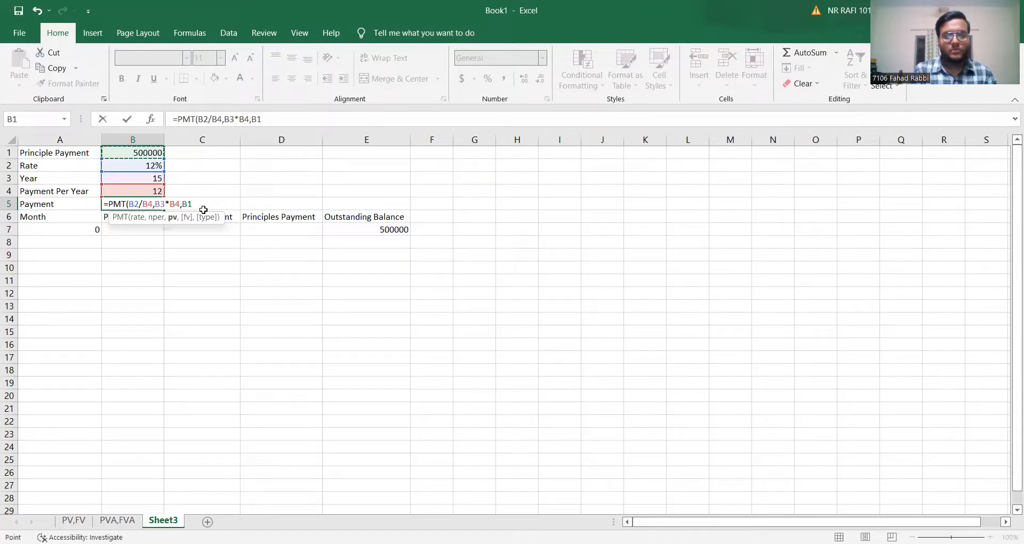
{"action": "type", "text": ","}
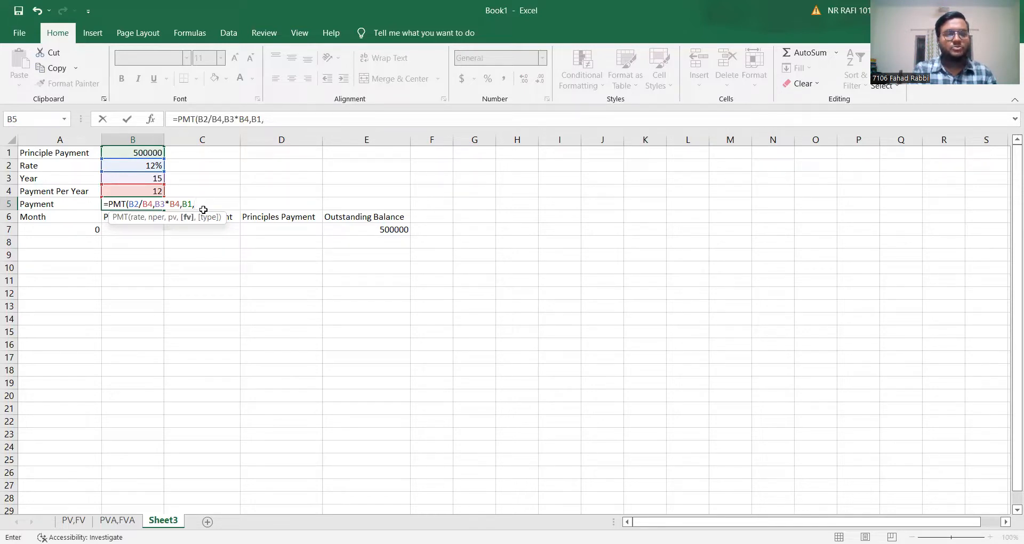
{"action": "type", "text": "0"}
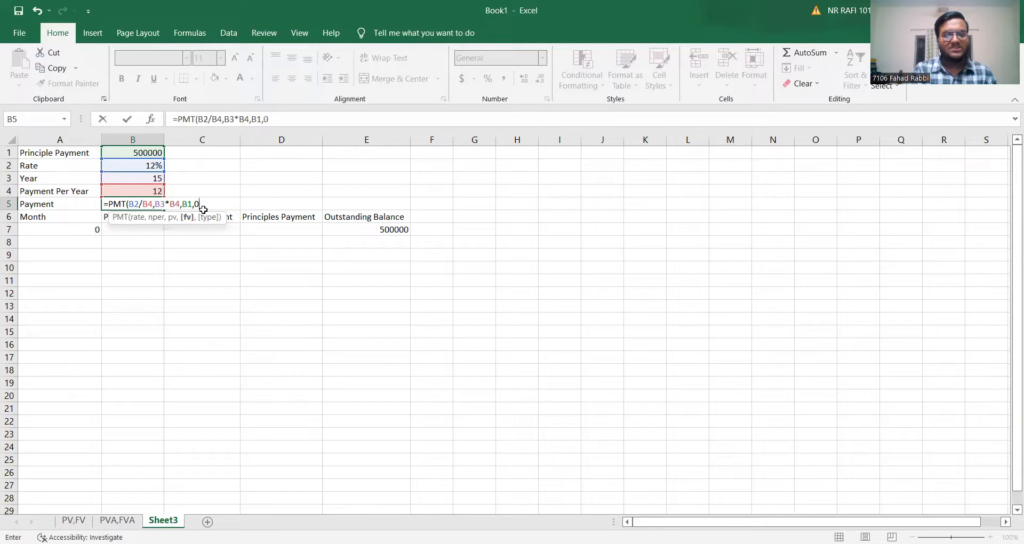
{"action": "type", "text": ")"}
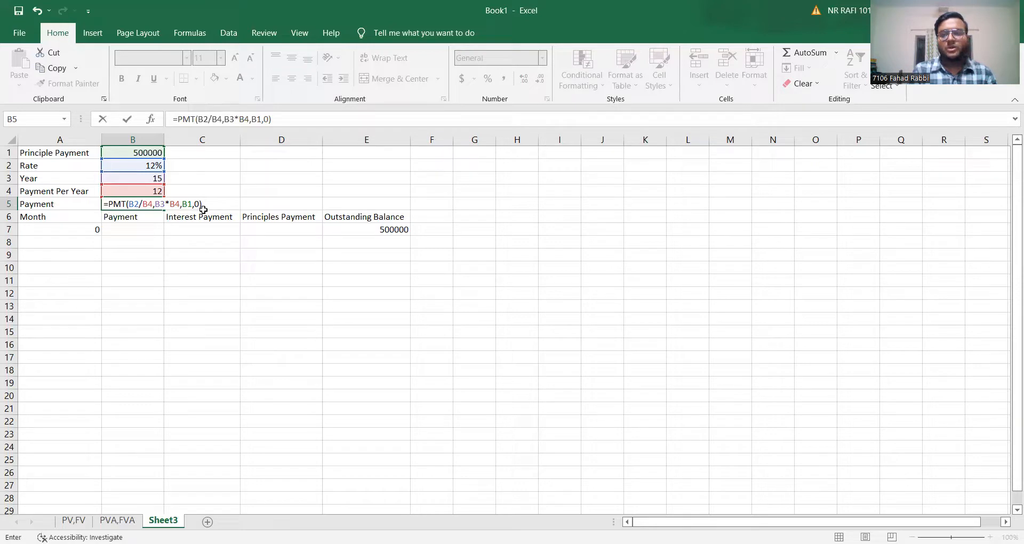
{"action": "key", "text": "Return"}
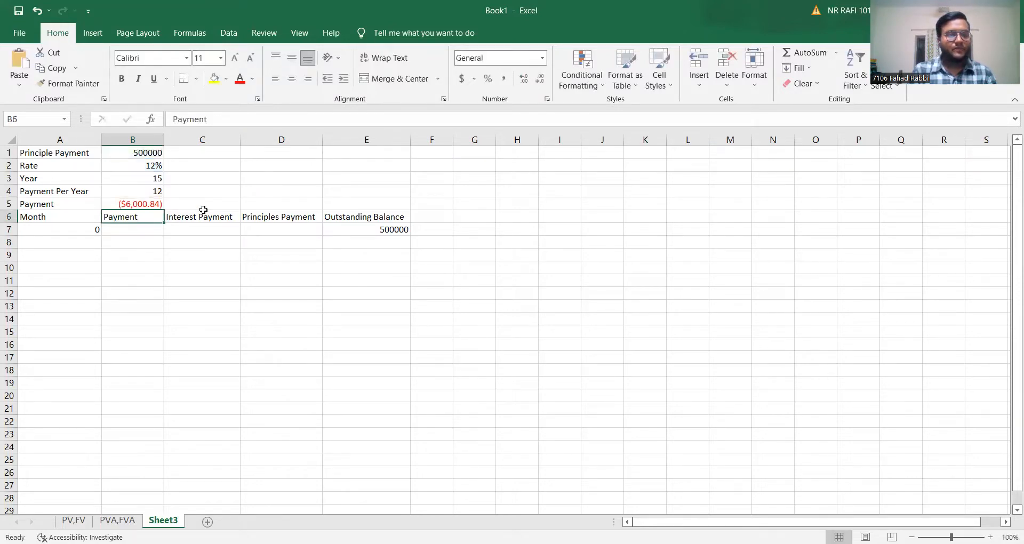
{"action": "left_click", "coordinate": [159, 205]}
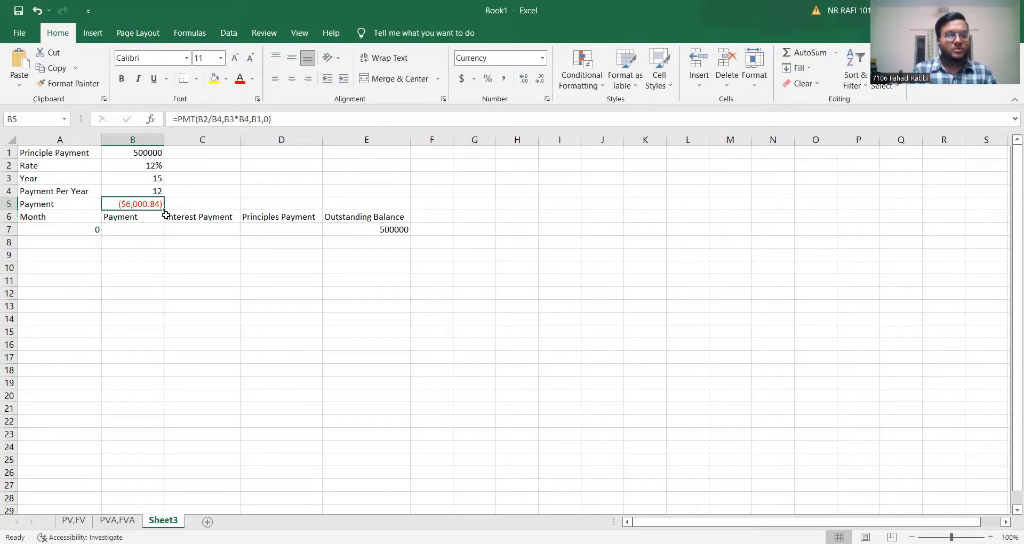
Fill the Month column from A8 down to A188 with a number series starting at 1.
{"action": "left_click", "coordinate": [93, 241]}
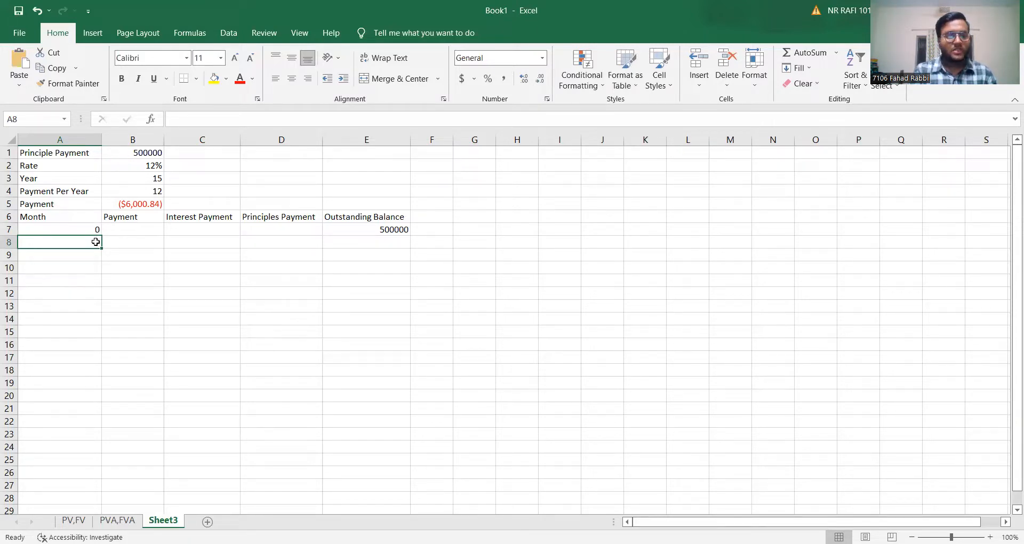
{"action": "type", "text": "1"}
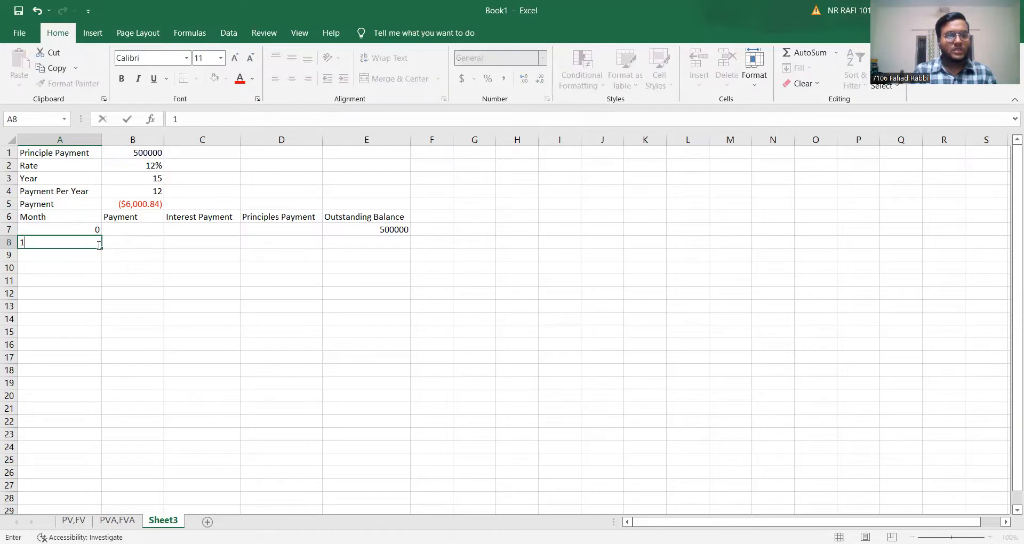
{"action": "left_click_drag", "start_coordinate": [104, 248], "coordinate": [105, 464]}
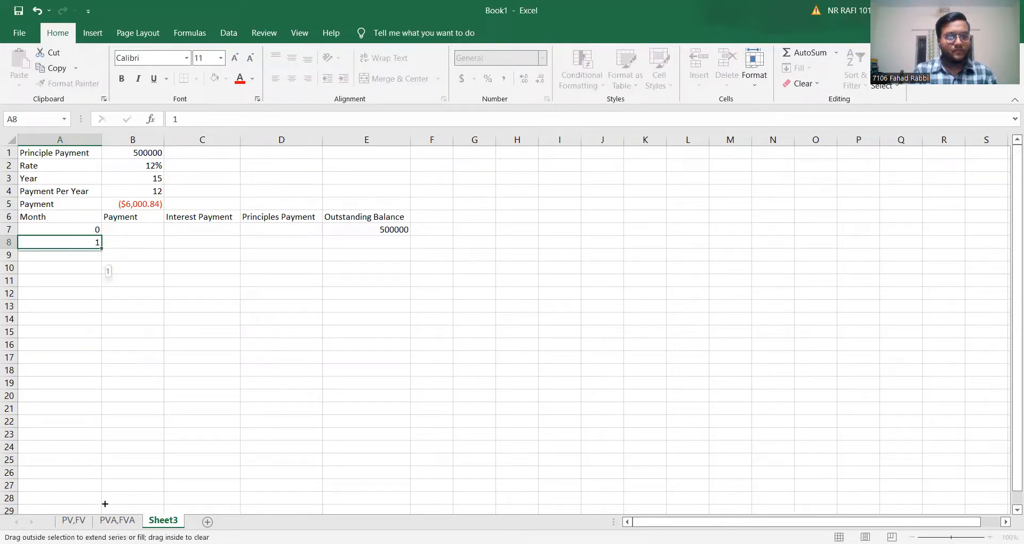
{"action": "left_click_drag", "start_coordinate": [105, 503], "coordinate": [68, 233]}
{"action": "left_click_drag", "start_coordinate": [85, 153], "coordinate": [78, 179]}
{"action": "left_click_drag", "start_coordinate": [71, 265], "coordinate": [86, 160]}
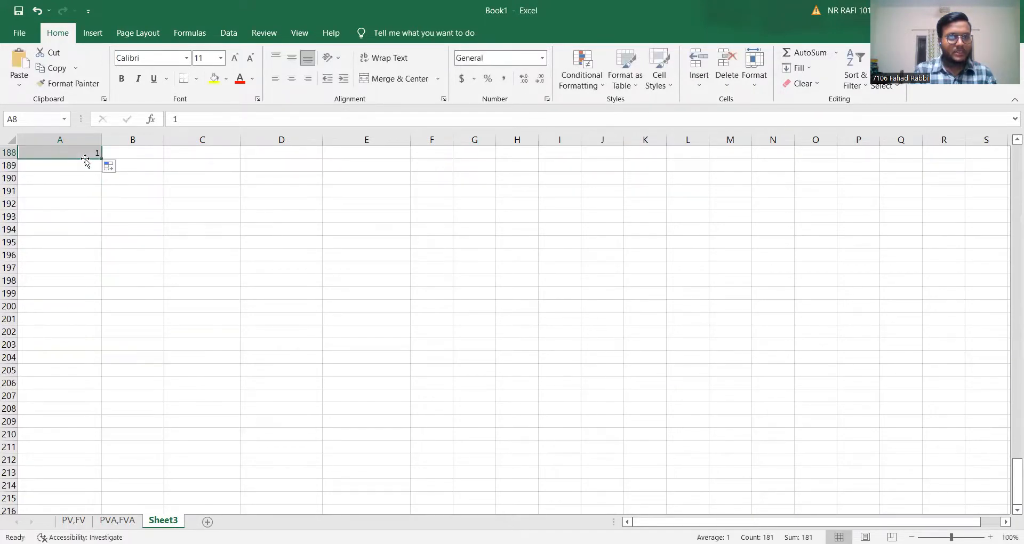
{"action": "left_click", "coordinate": [122, 169]}
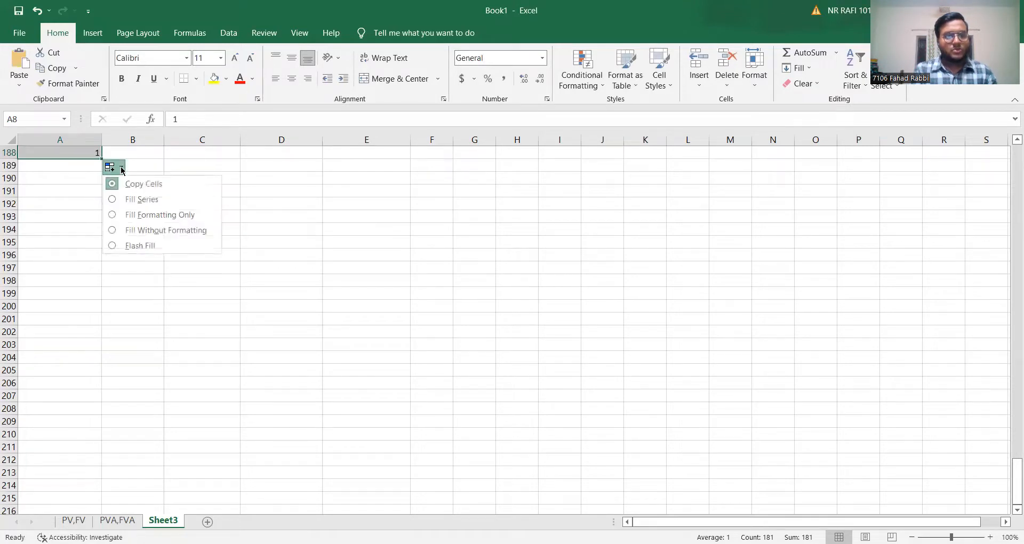
{"action": "left_click", "coordinate": [135, 200]}
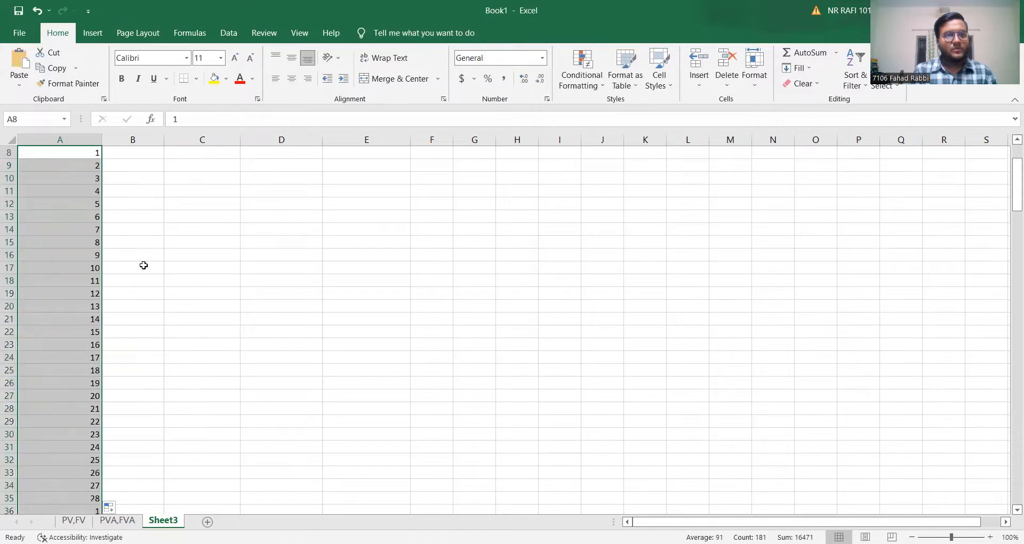
Clear the surplus month number in A188 so the Month column ends at 180.
{"action": "scroll", "coordinate": [159, 311], "scroll_direction": "down", "scroll_amount": 20}
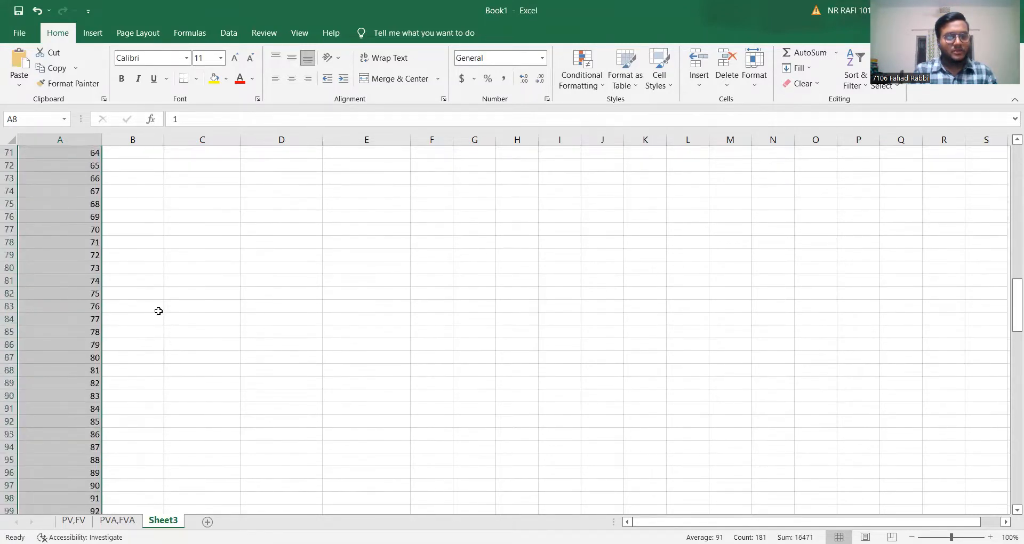
{"action": "scroll", "coordinate": [159, 311], "scroll_direction": "down", "scroll_amount": 15}
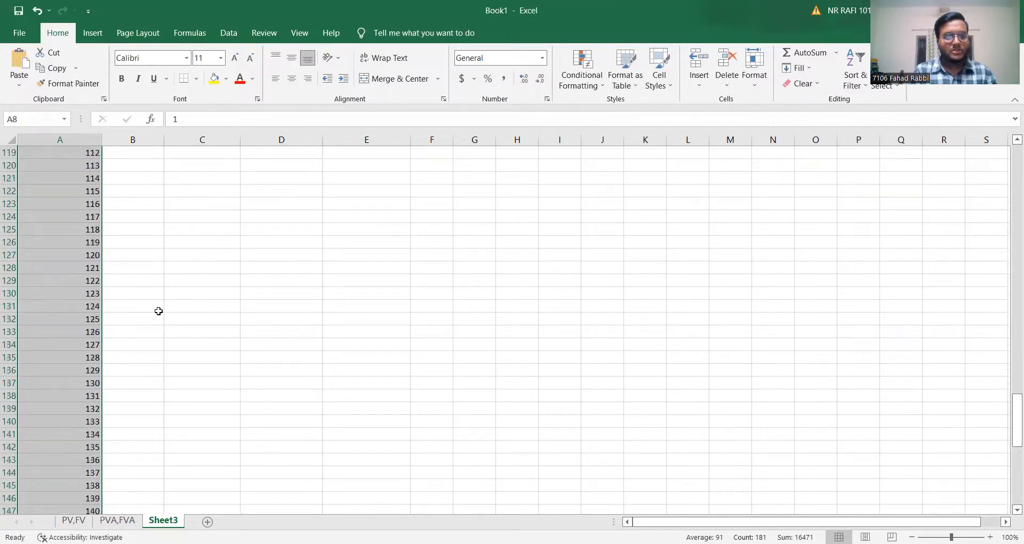
{"action": "scroll", "coordinate": [158, 311], "scroll_direction": "down", "scroll_amount": 8}
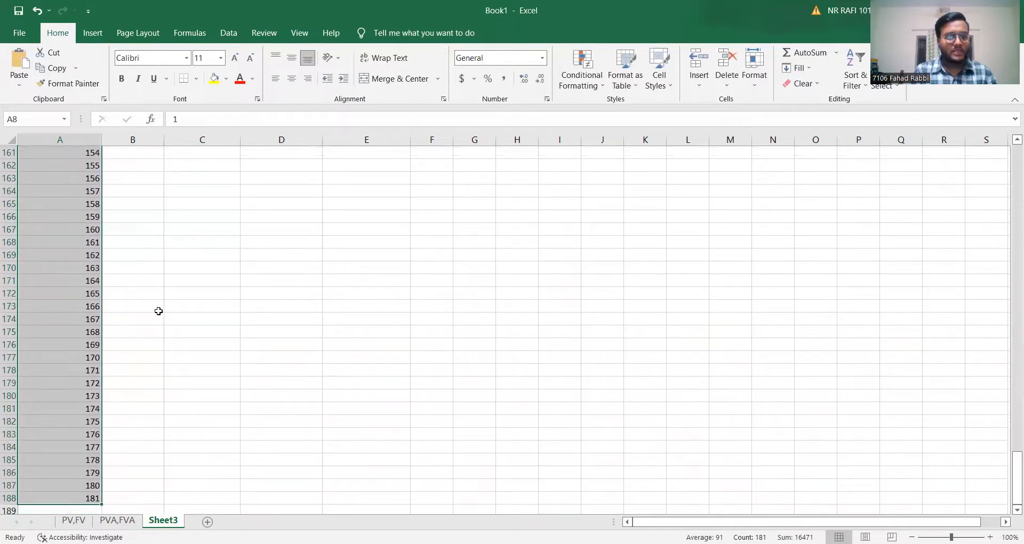
{"action": "left_click", "coordinate": [93, 499]}
{"action": "key", "text": "BackSpace"}
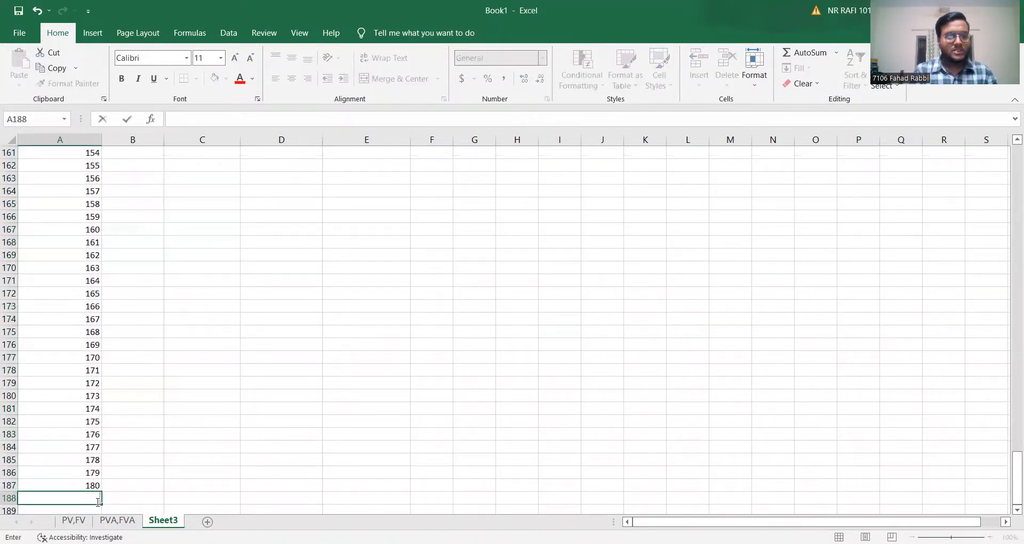
{"action": "scroll", "coordinate": [146, 425], "scroll_direction": "up", "scroll_amount": 16}
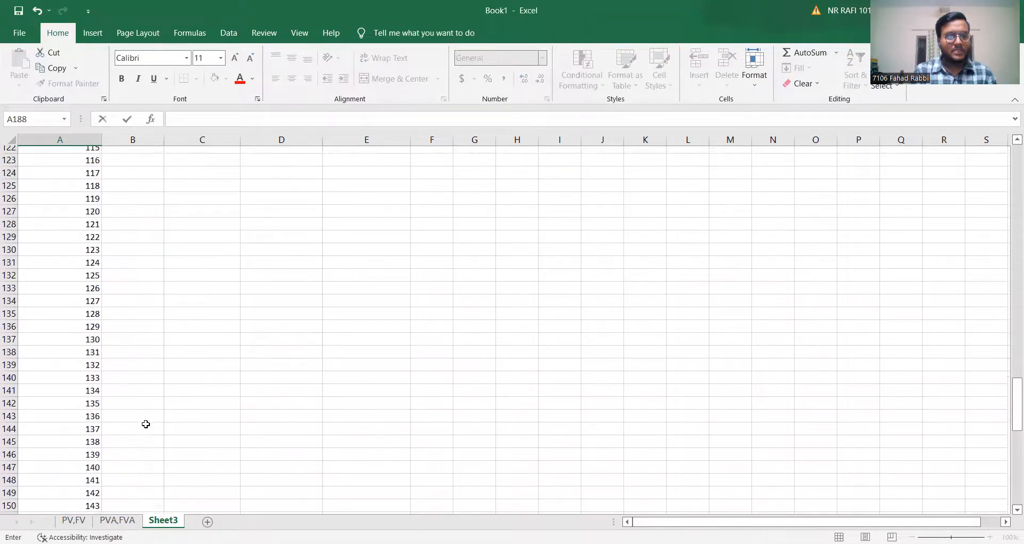
{"action": "scroll", "coordinate": [146, 424], "scroll_direction": "up", "scroll_amount": 20}
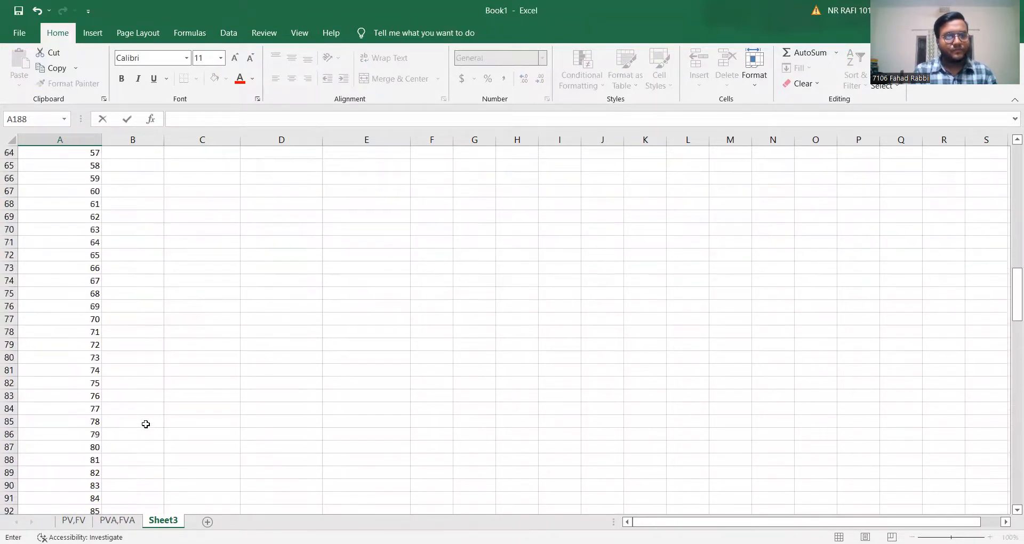
{"action": "scroll", "coordinate": [145, 424], "scroll_direction": "up", "scroll_amount": 16}
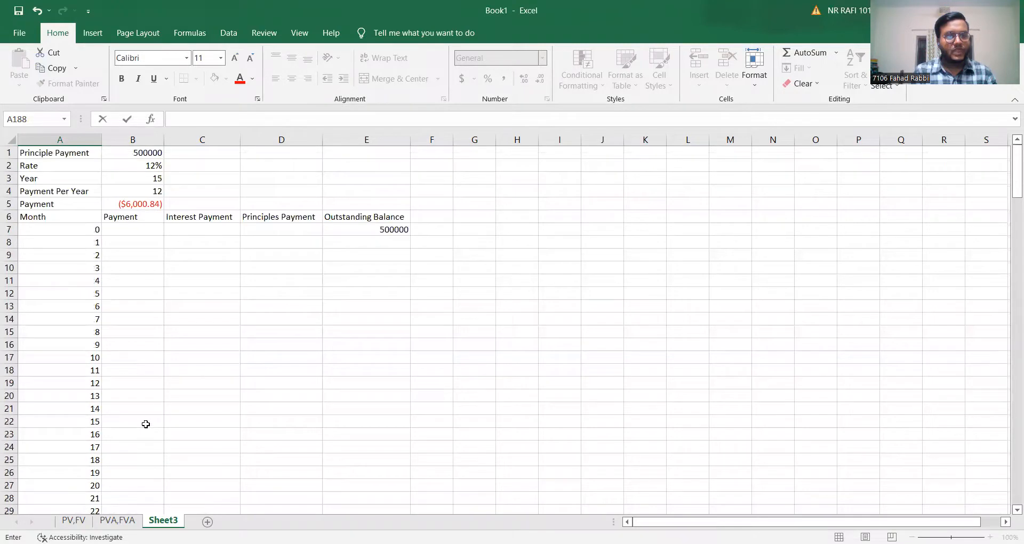
{"action": "left_click", "coordinate": [137, 230]}
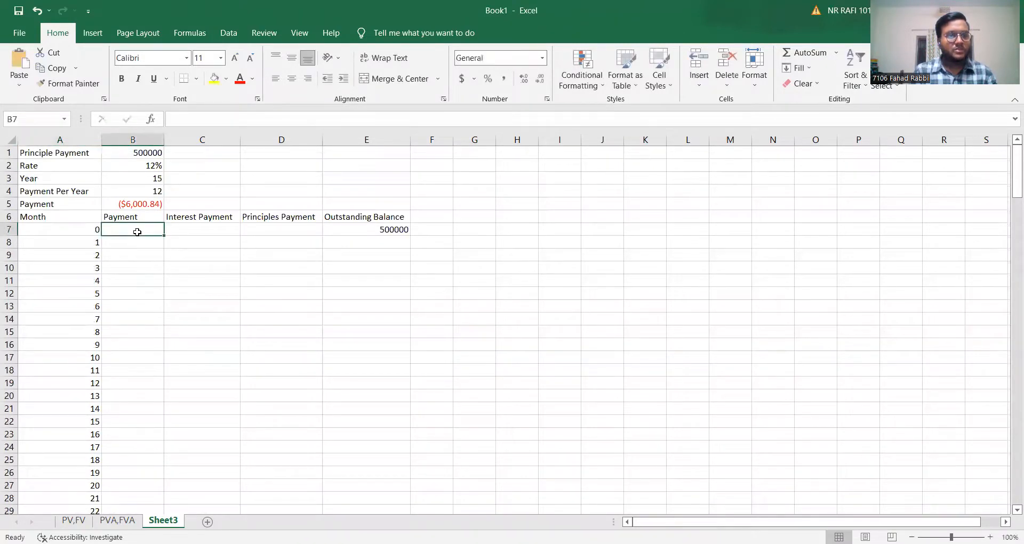
Start a PMT formula in B8 for month 1 with B2/B4 as the rate.
{"action": "left_click", "coordinate": [137, 247]}
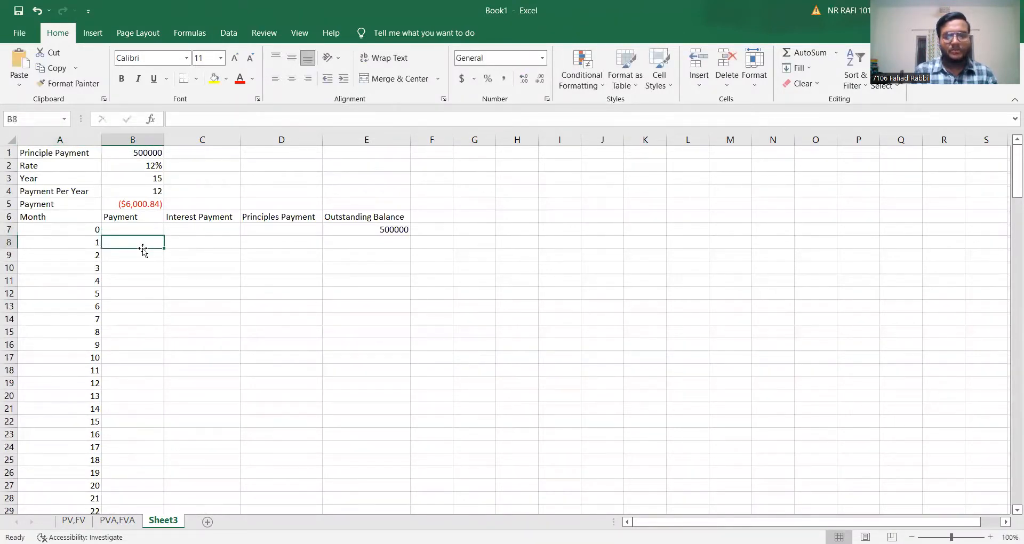
{"action": "type", "text": "="}
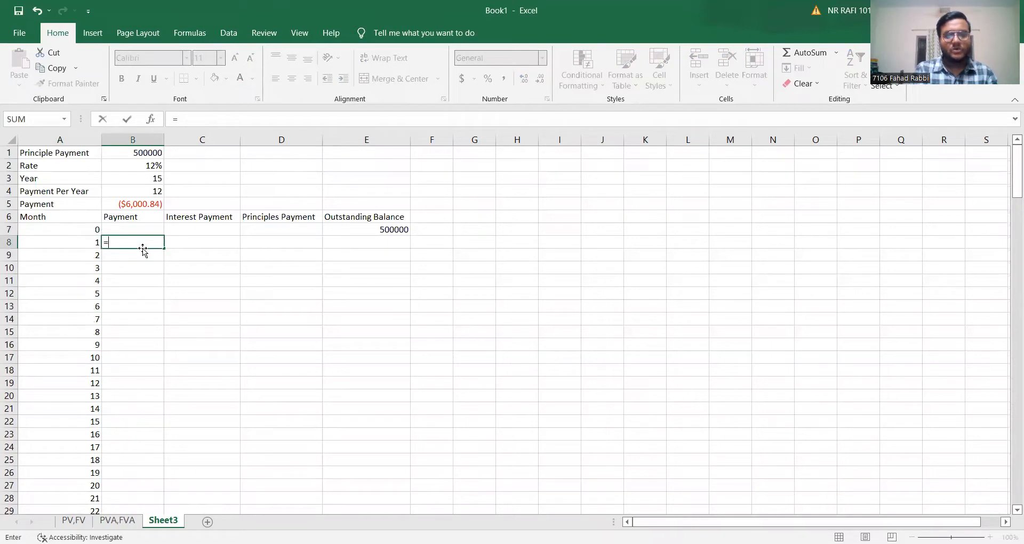
{"action": "type", "text": "pmt"}
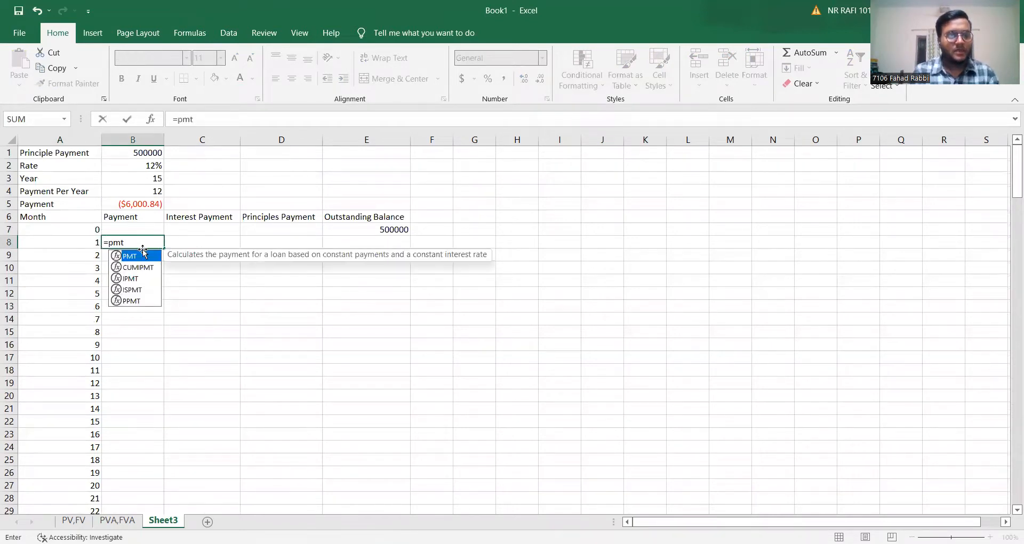
{"action": "key", "text": "Tab"}
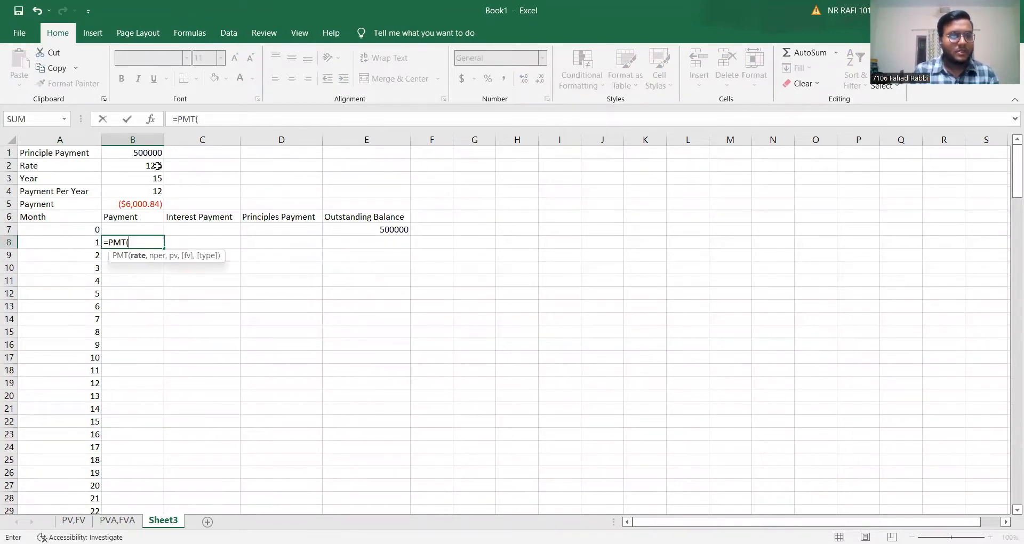
{"action": "left_click", "coordinate": [157, 166]}
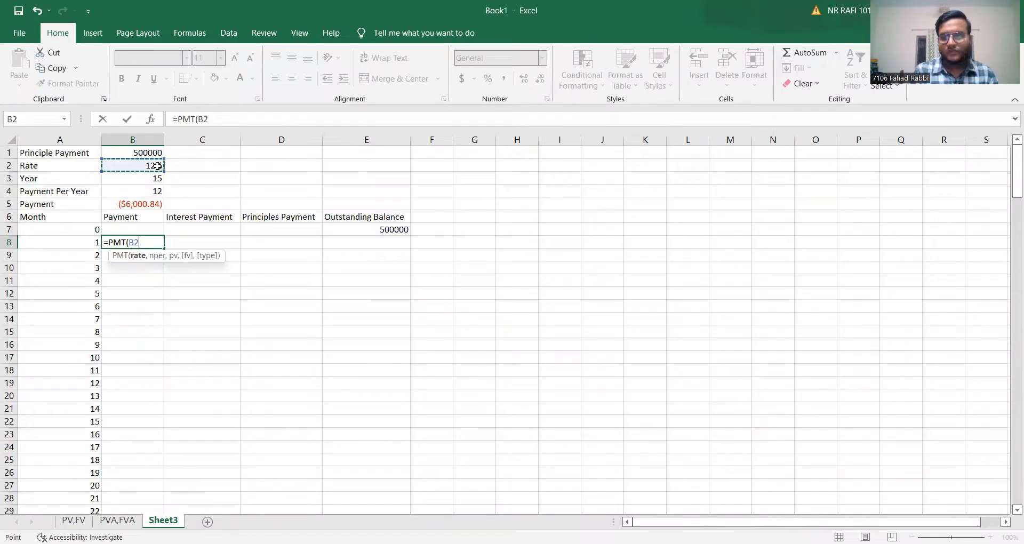
{"action": "type", "text": "/"}
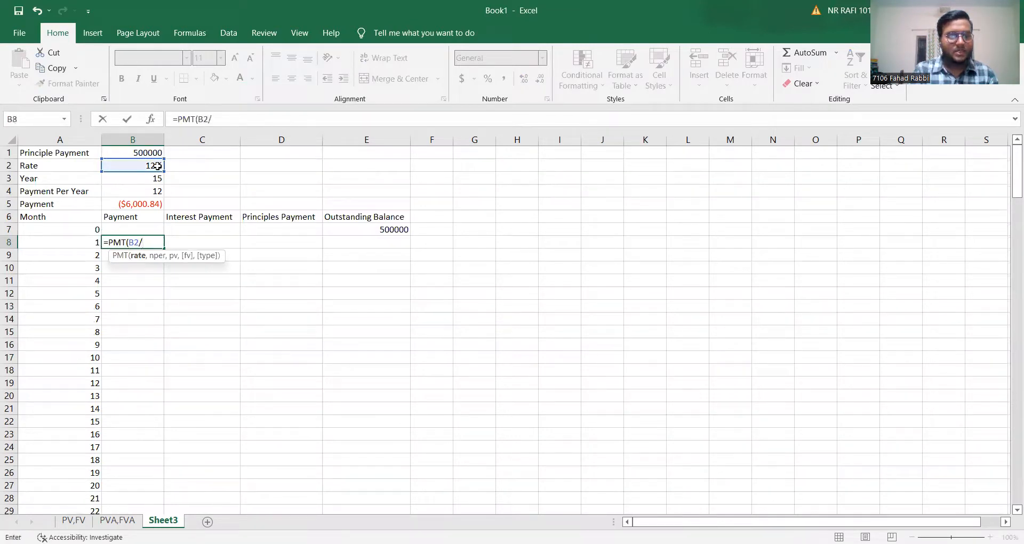
{"action": "left_click", "coordinate": [154, 192]}
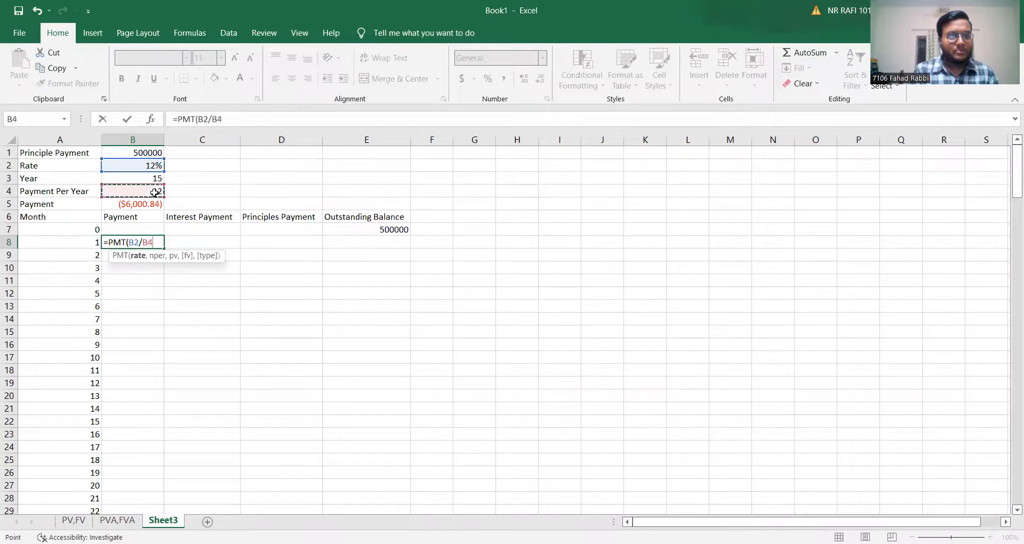
{"action": "type", "text": ","}
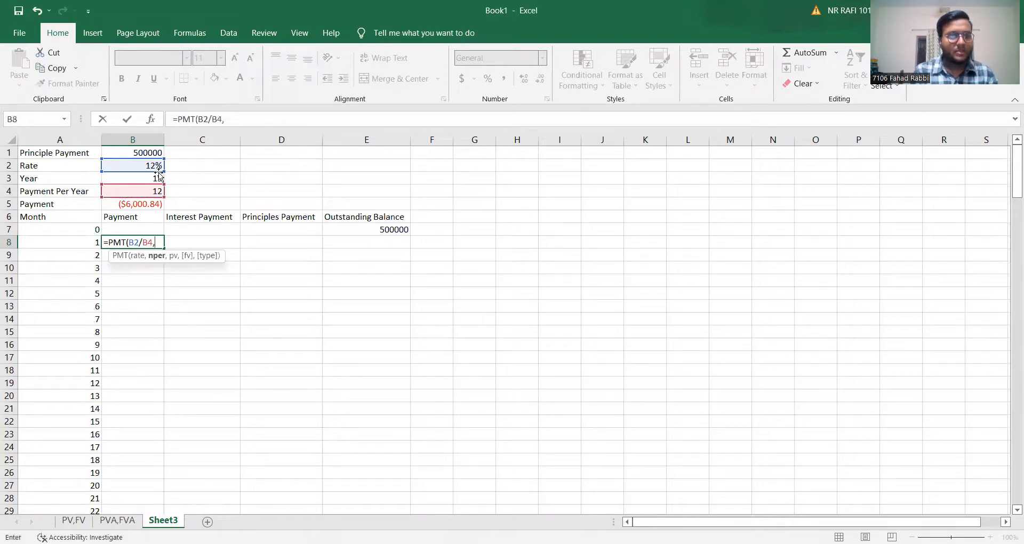
Add B3*B4 as the number of periods in the B8 PMT formula.
{"action": "left_click", "coordinate": [155, 179]}
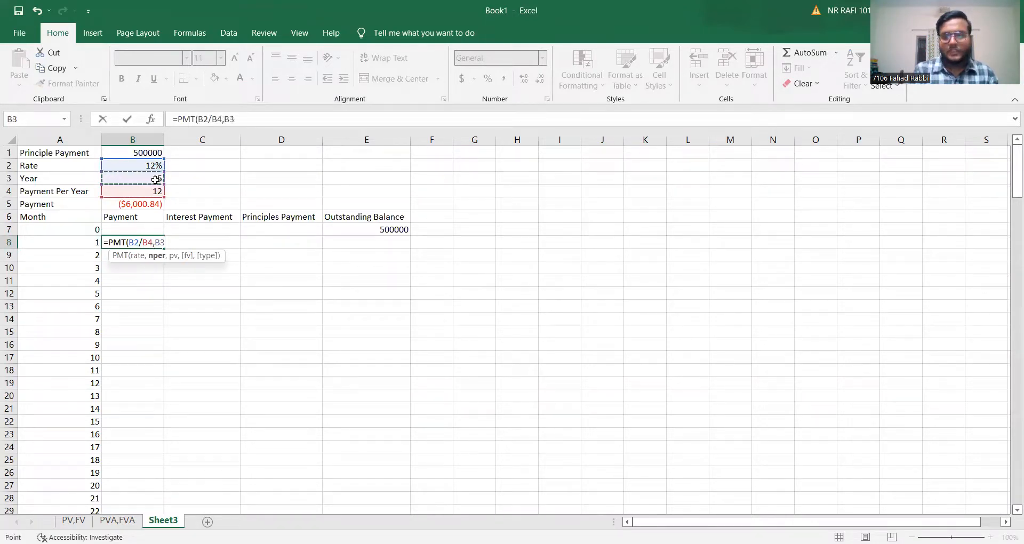
{"action": "type", "text": "*"}
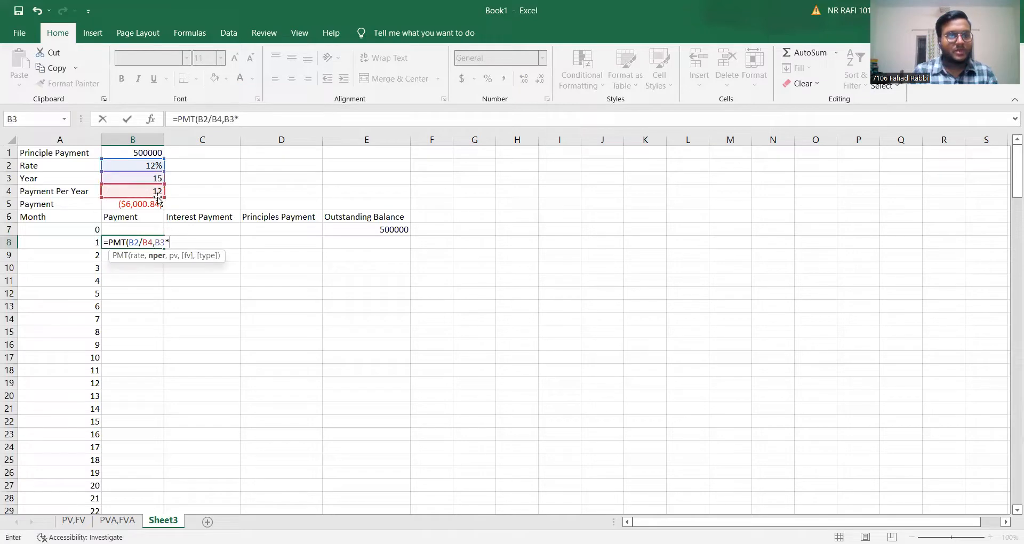
{"action": "left_click", "coordinate": [158, 190]}
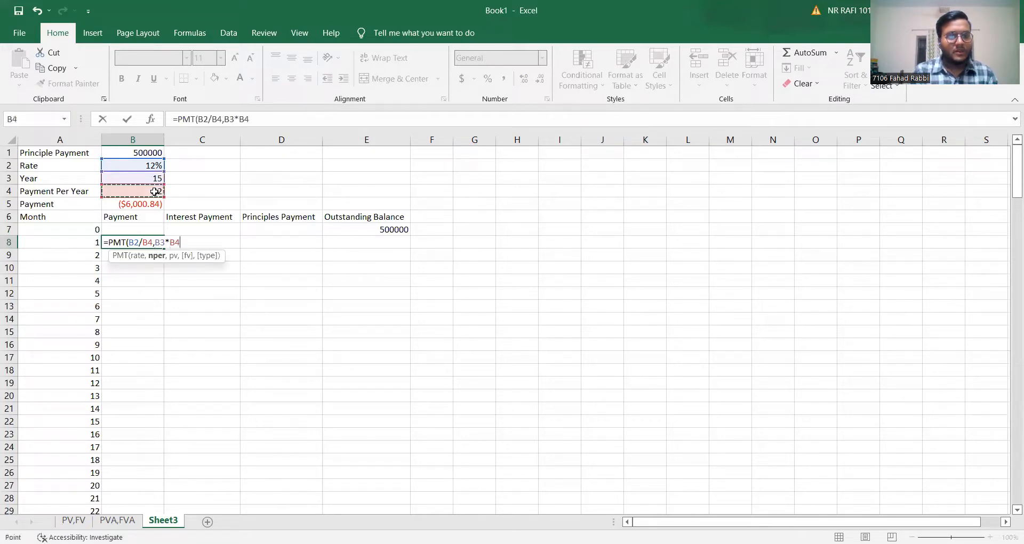
{"action": "type", "text": ","}
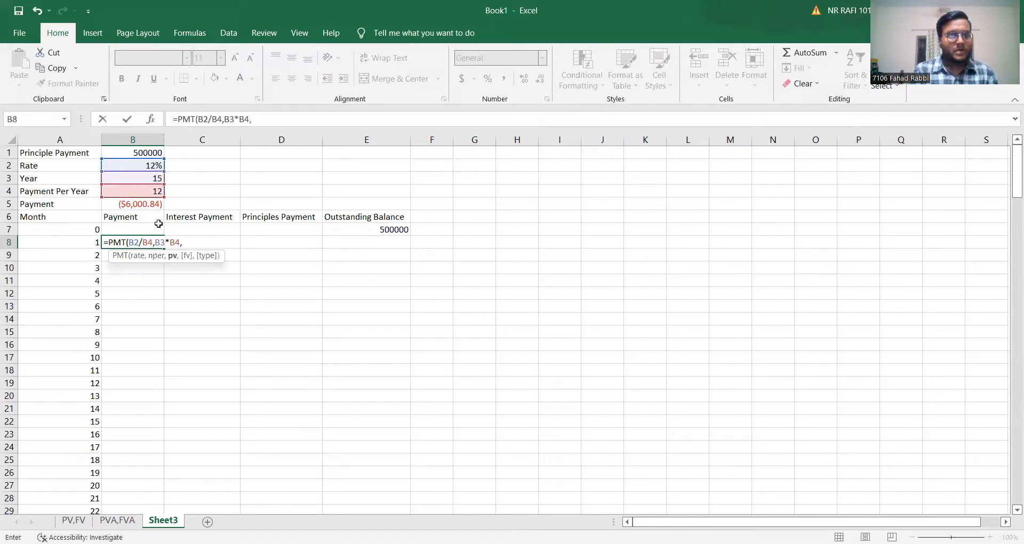
Finish the B8 PMT arguments with B1 as present value and 0 as future value.
{"action": "left_click", "coordinate": [155, 153]}
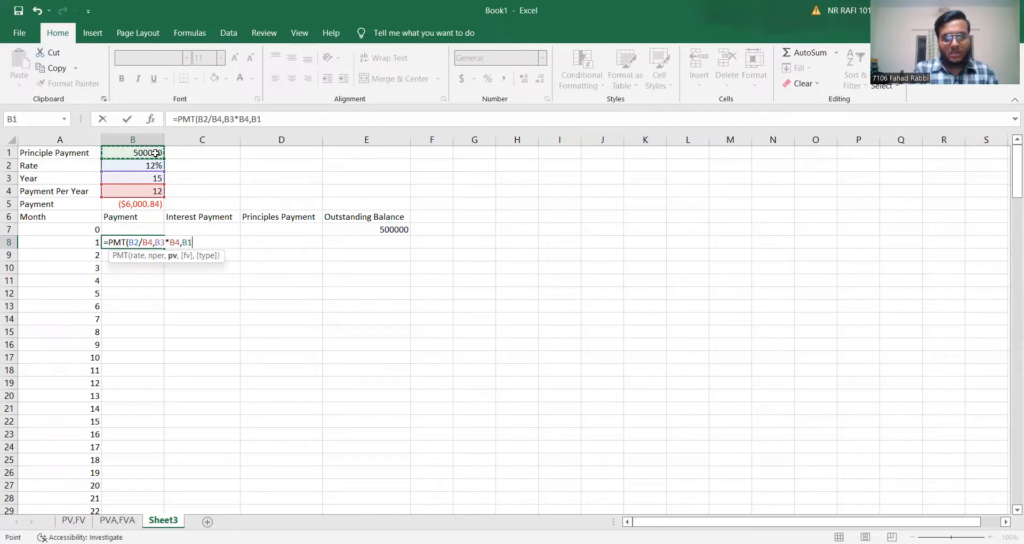
{"action": "type", "text": ","}
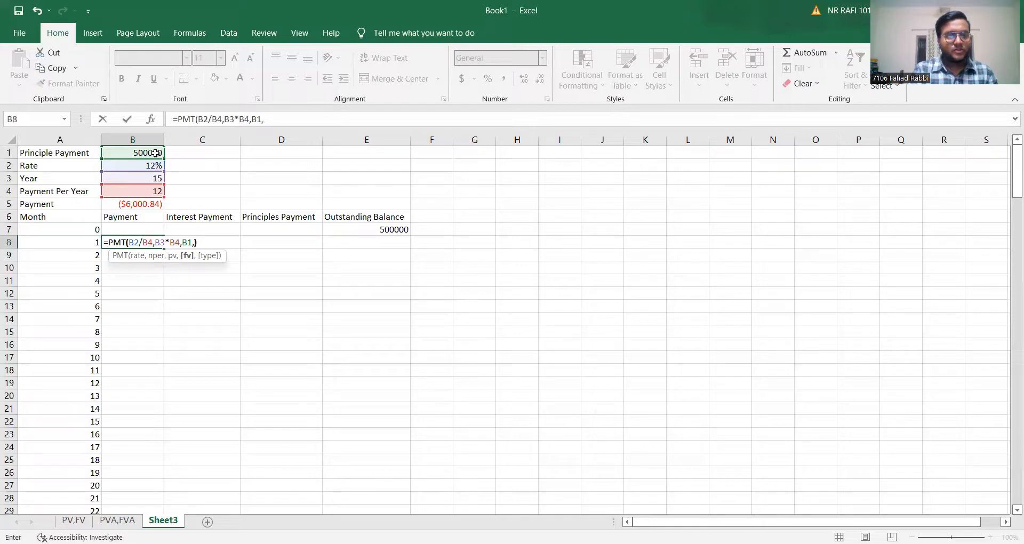
{"action": "type", "text": ")"}
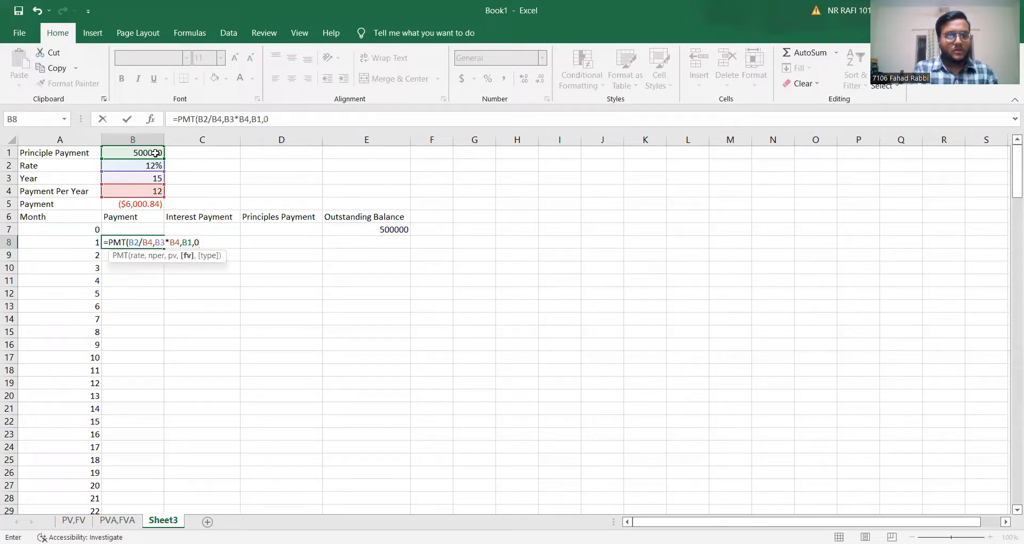
{"action": "type", "text": ")"}
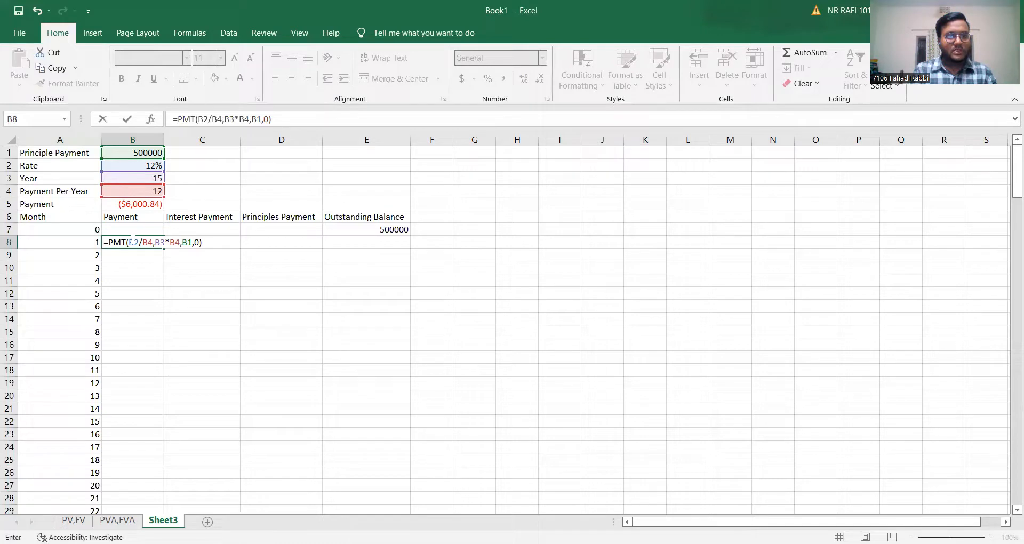
Make the rate references in the B8 PMT formula absolute as $B$2/$B$4.
{"action": "left_click", "coordinate": [180, 243]}
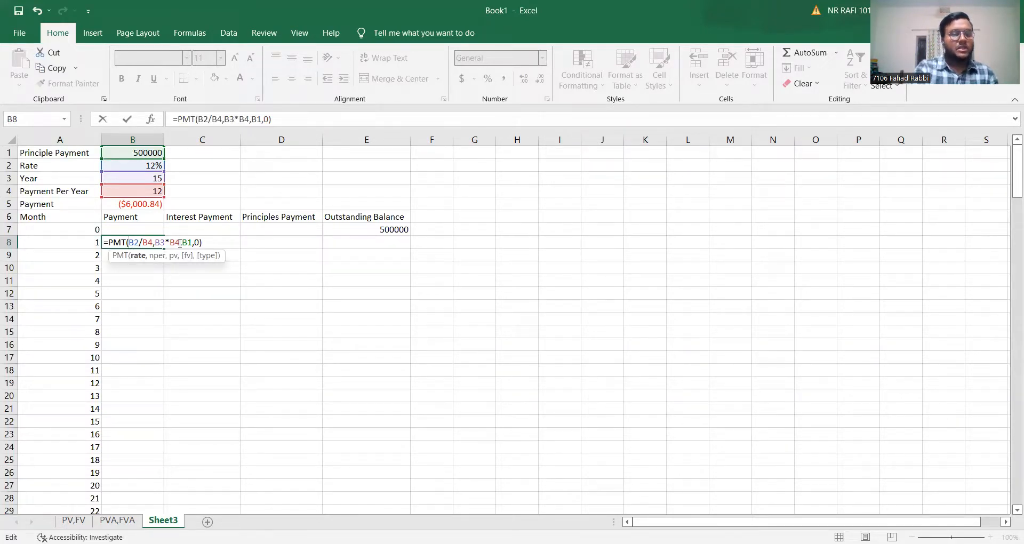
{"action": "type", "text": "$B"}
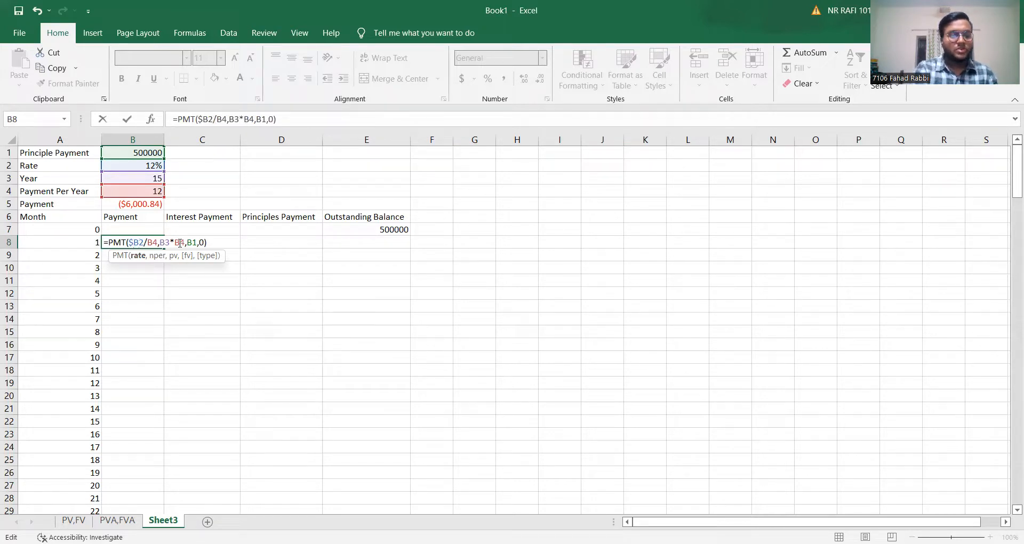
{"action": "type", "text": "$2/"}
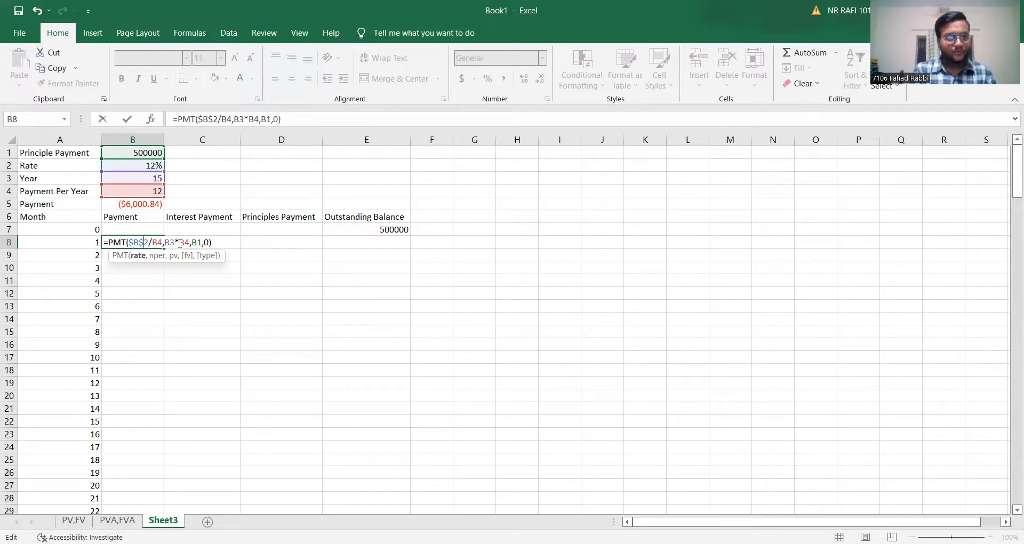
{"action": "type", "text": "$B"}
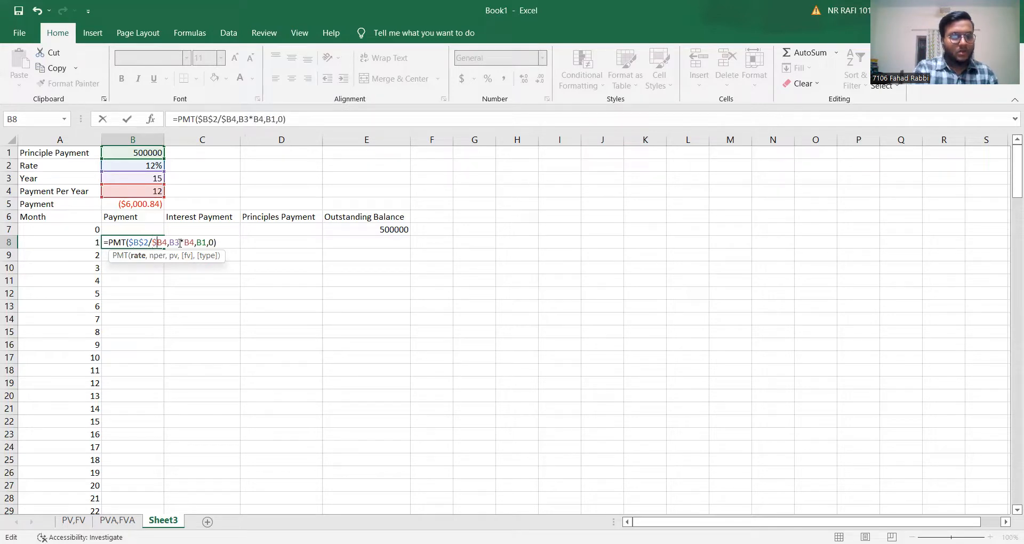
{"action": "type", "text": "$"}
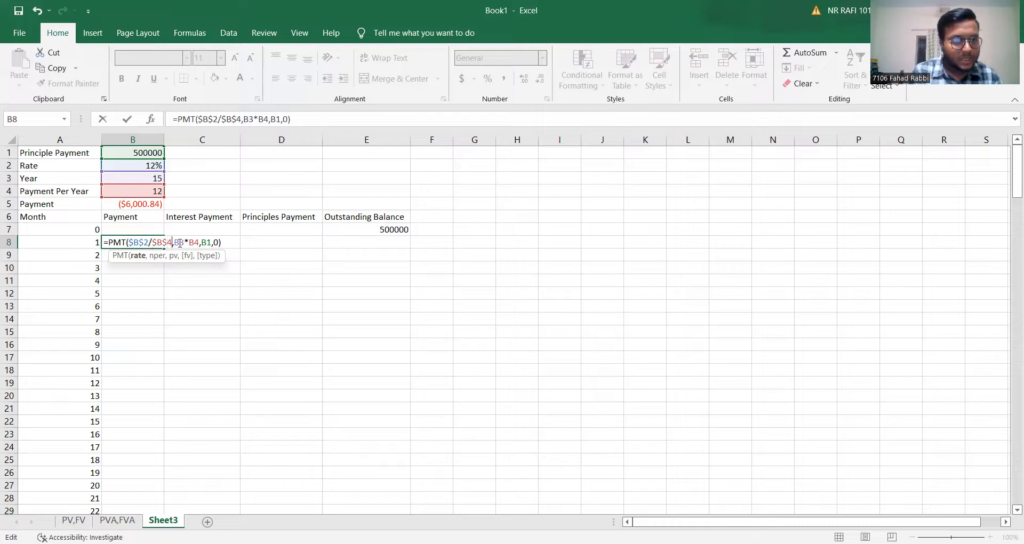
Make the number-of-periods references in the B8 PMT formula absolute as $B$3*$B$4.
{"action": "key", "text": "Right"}
{"action": "type", "text": "$B"}
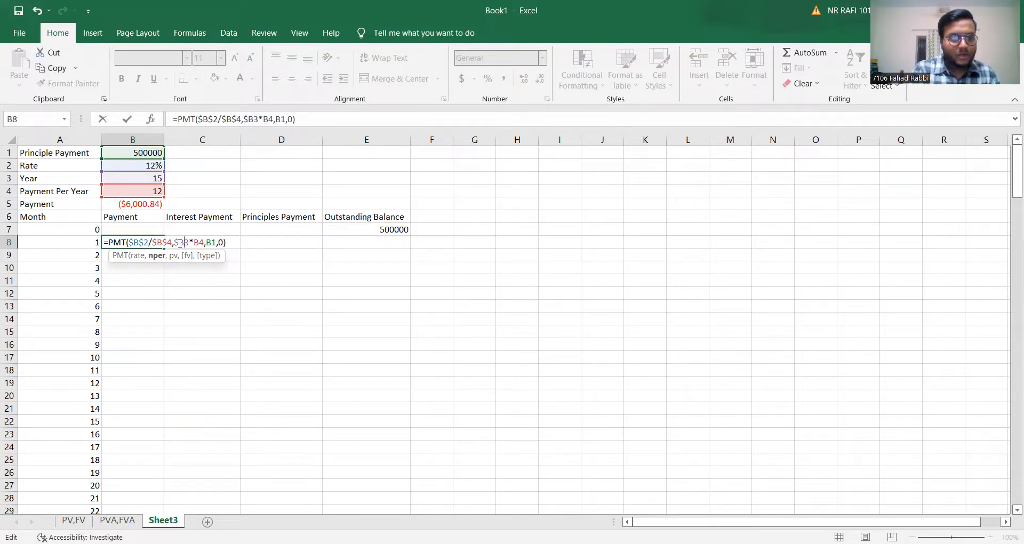
{"action": "type", "text": "$2/"}
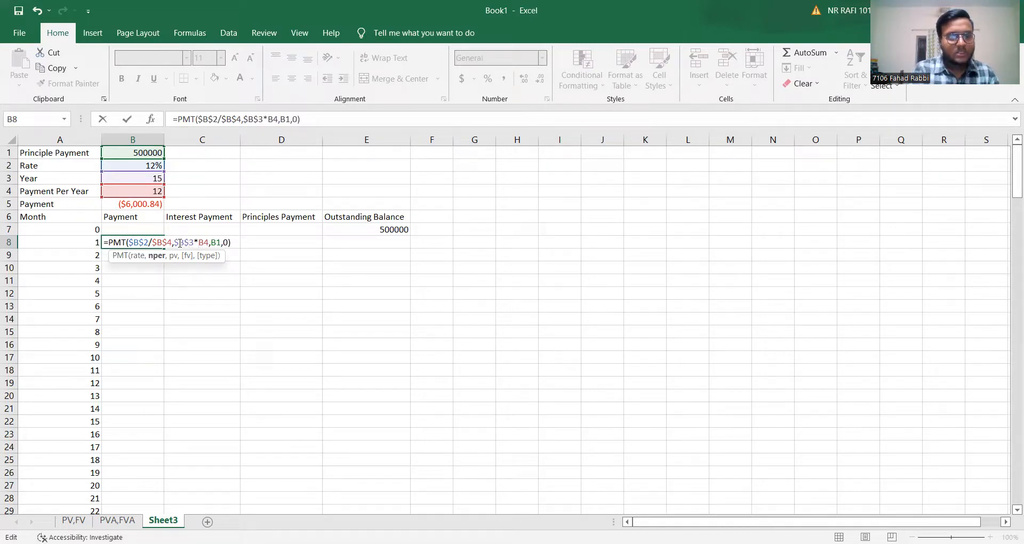
{"action": "type", "text": "$B"}
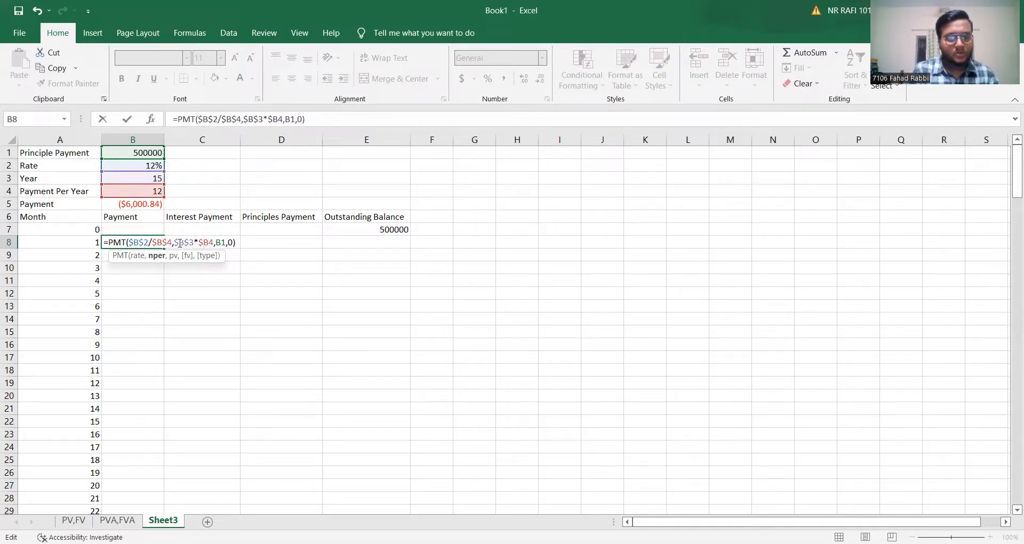
{"action": "type", "text": "$"}
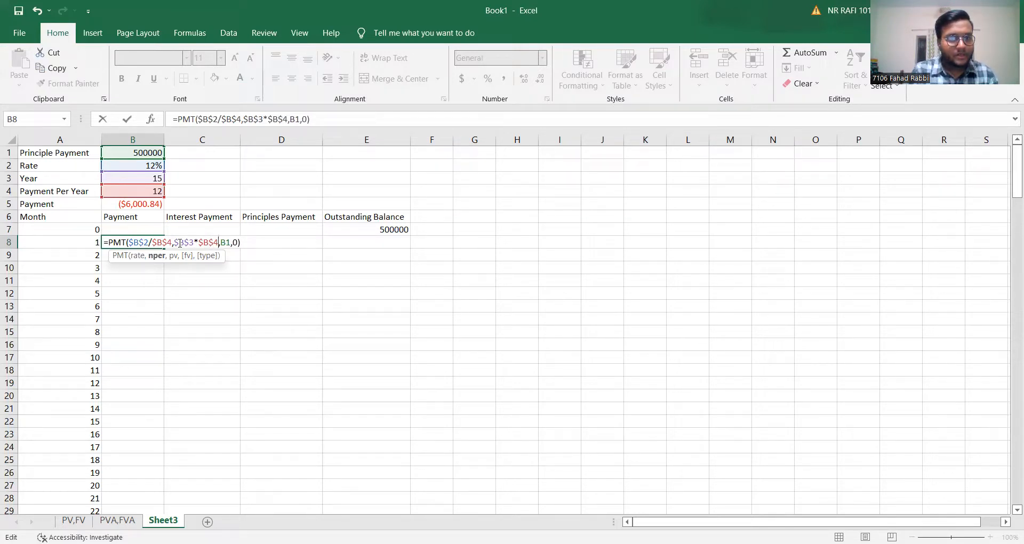
Make the present value reference in the B8 formula absolute as $B$1 and enter the formula.
{"action": "key", "text": "Right"}
{"action": "type", "text": "$B"}
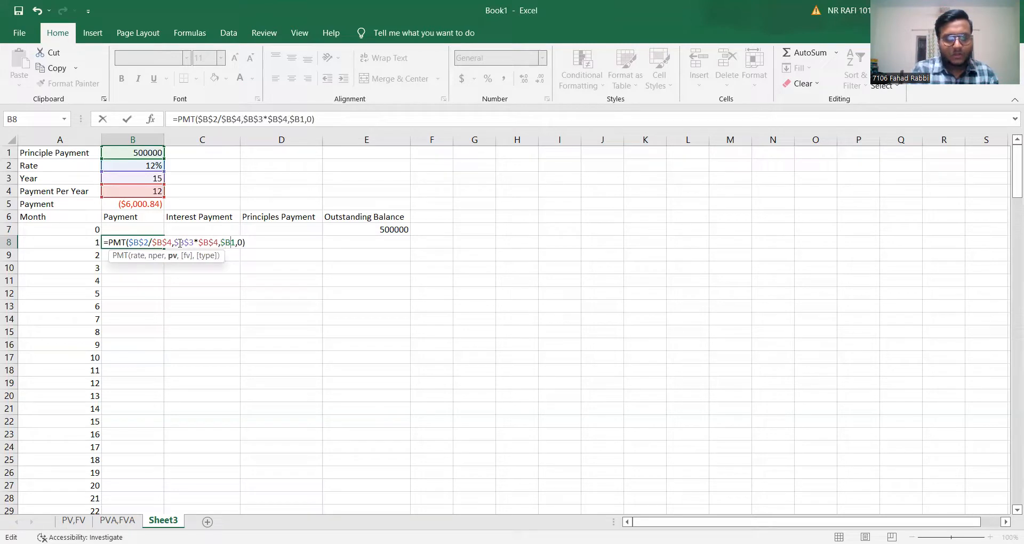
{"action": "type", "text": "$"}
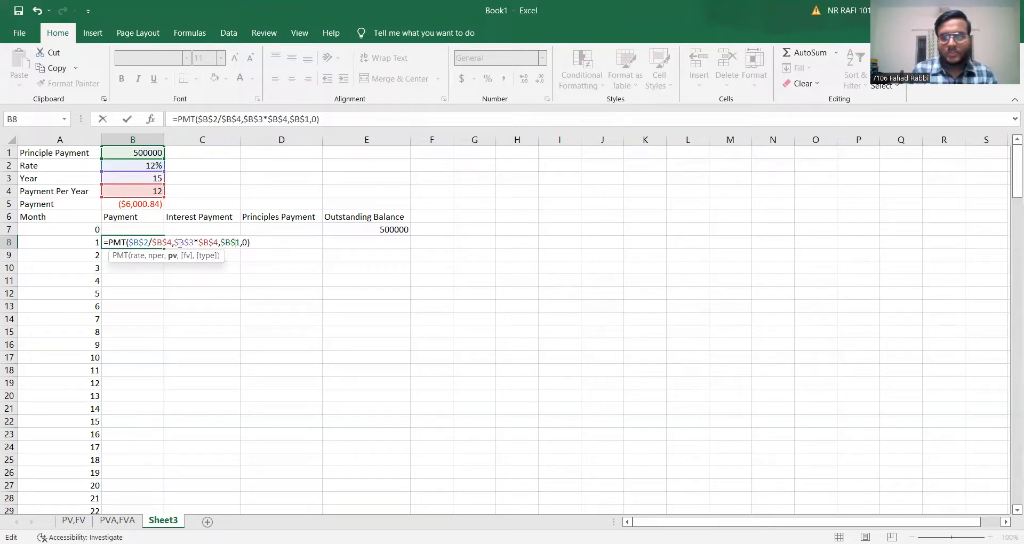
{"action": "key", "text": "Return"}
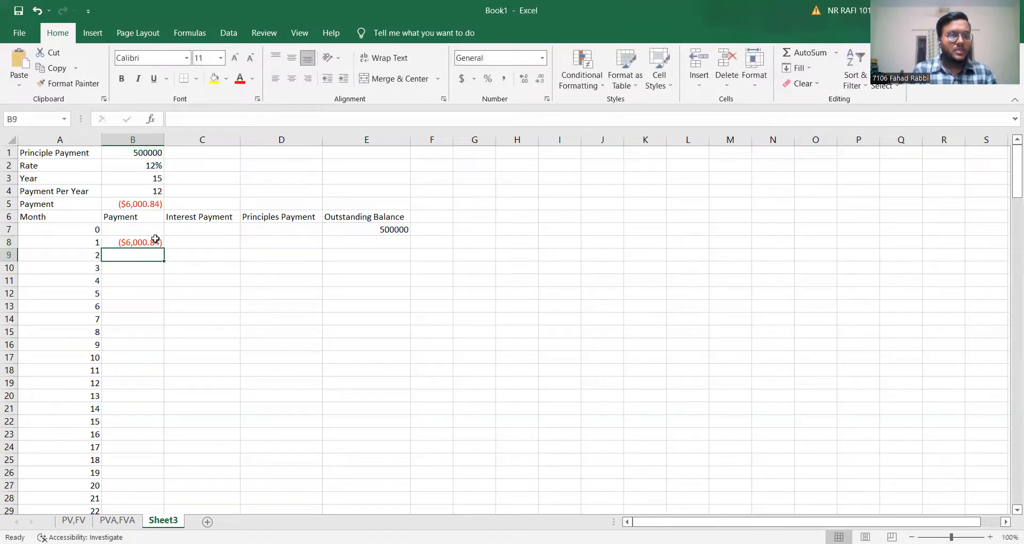
Fill the B8 payment formula down the Payment column for all months.
{"action": "left_click", "coordinate": [155, 239]}
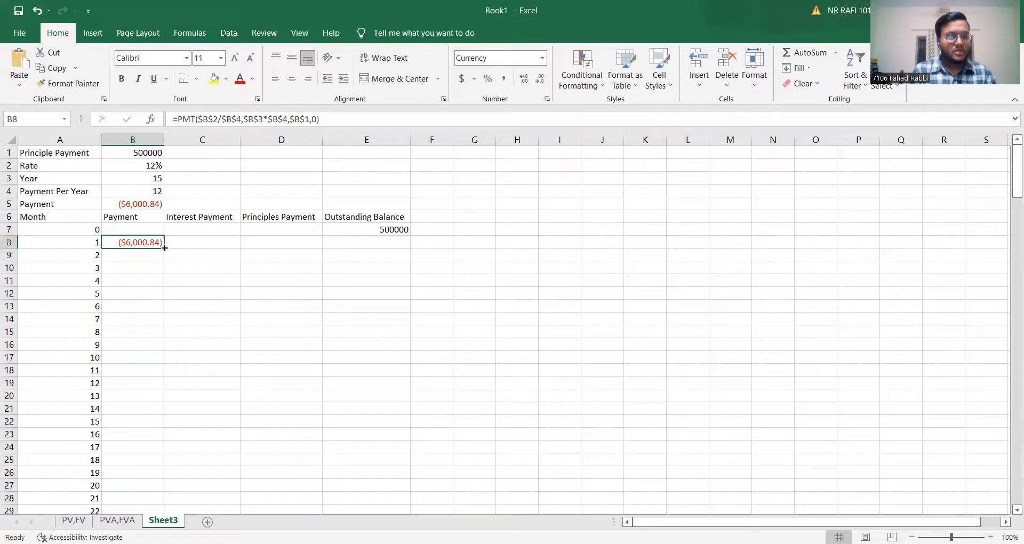
{"action": "double_click", "coordinate": [165, 247]}
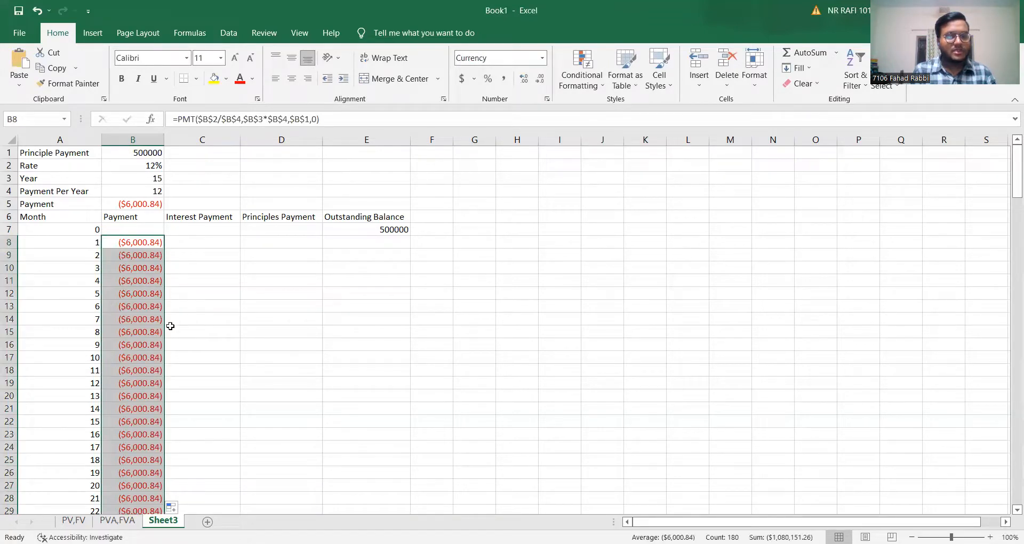
{"action": "scroll", "coordinate": [170, 326], "scroll_direction": "down", "scroll_amount": 8}
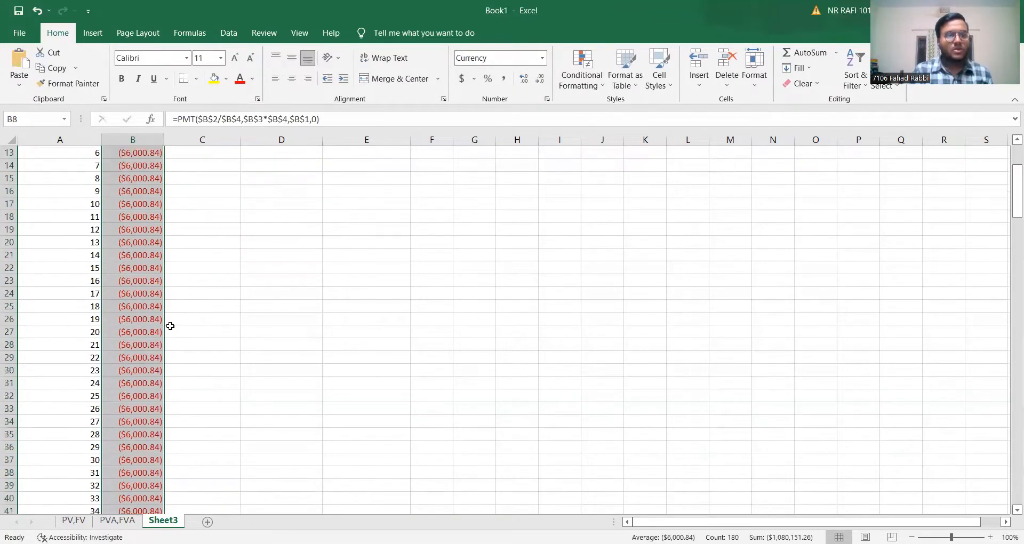
{"action": "scroll", "coordinate": [171, 326], "scroll_direction": "up", "scroll_amount": 8}
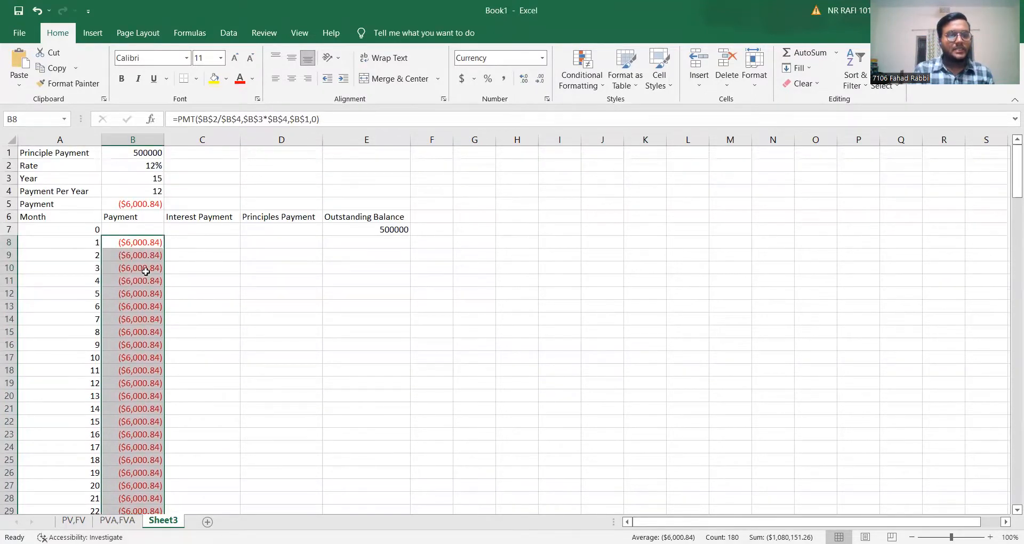
{"action": "left_click", "coordinate": [152, 244]}
Start an IPMT formula in C8 under Interest Payment with B2/B4 as the rate.
{"action": "left_click", "coordinate": [196, 244]}
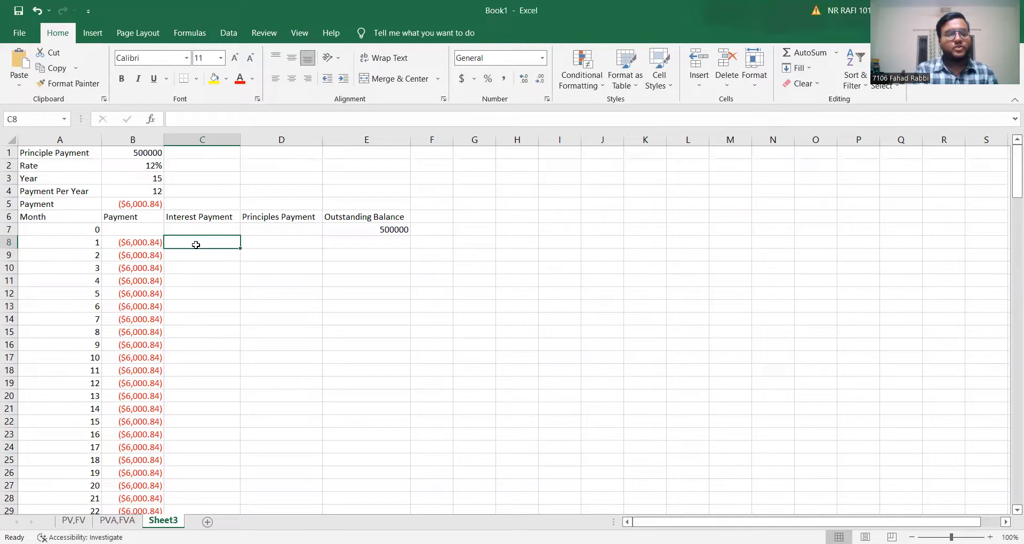
{"action": "type", "text": "="}
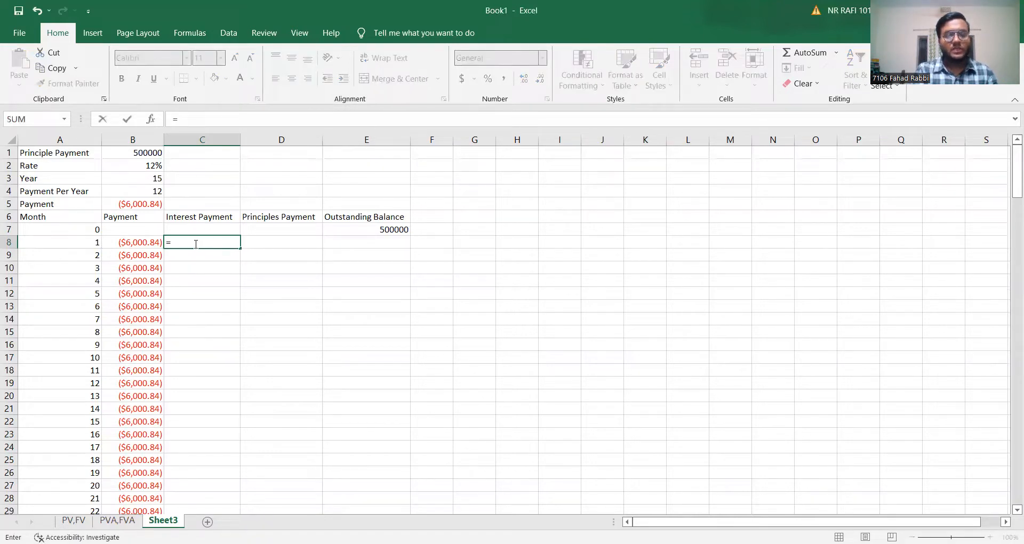
{"action": "type", "text": "ipmt"}
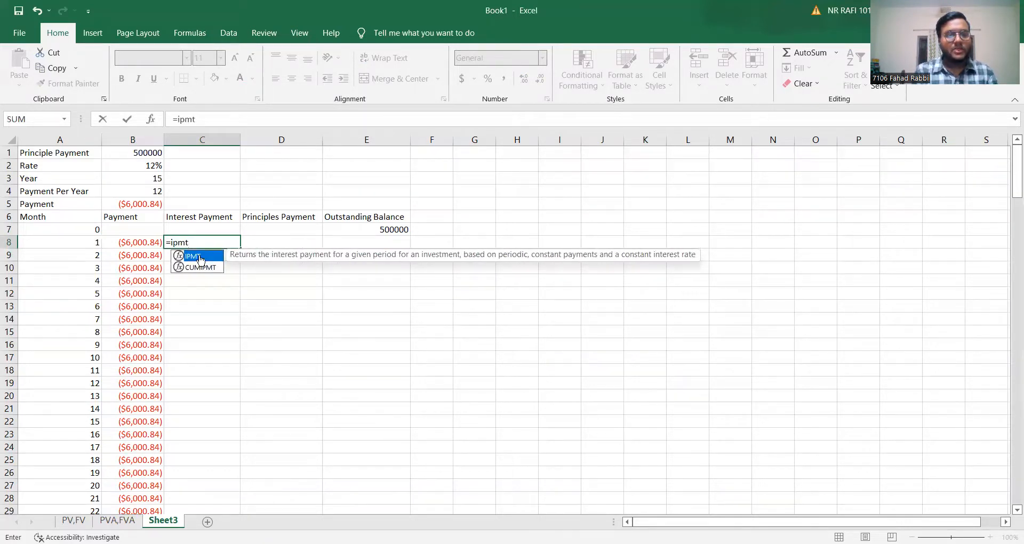
{"action": "double_click", "coordinate": [200, 258]}
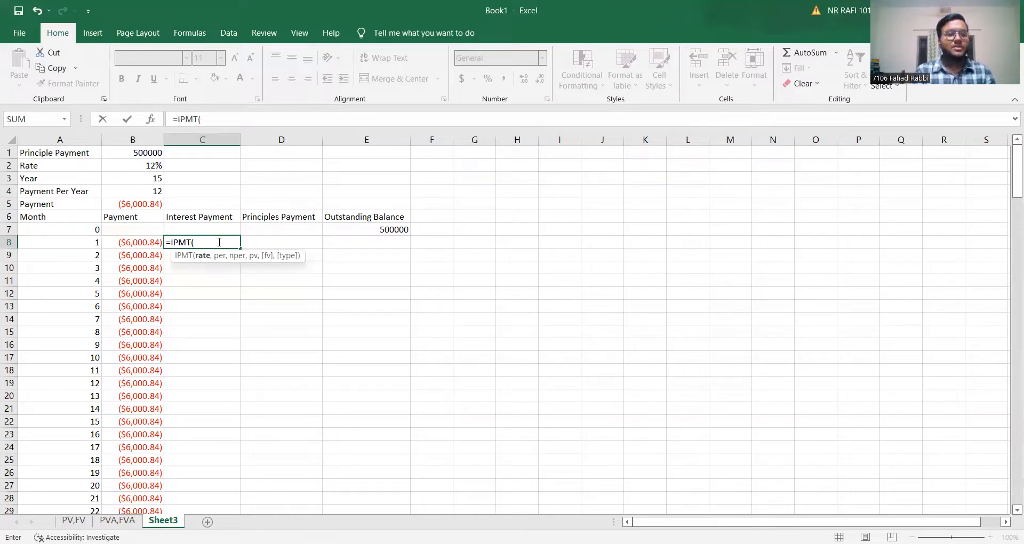
{"action": "left_click", "coordinate": [159, 165]}
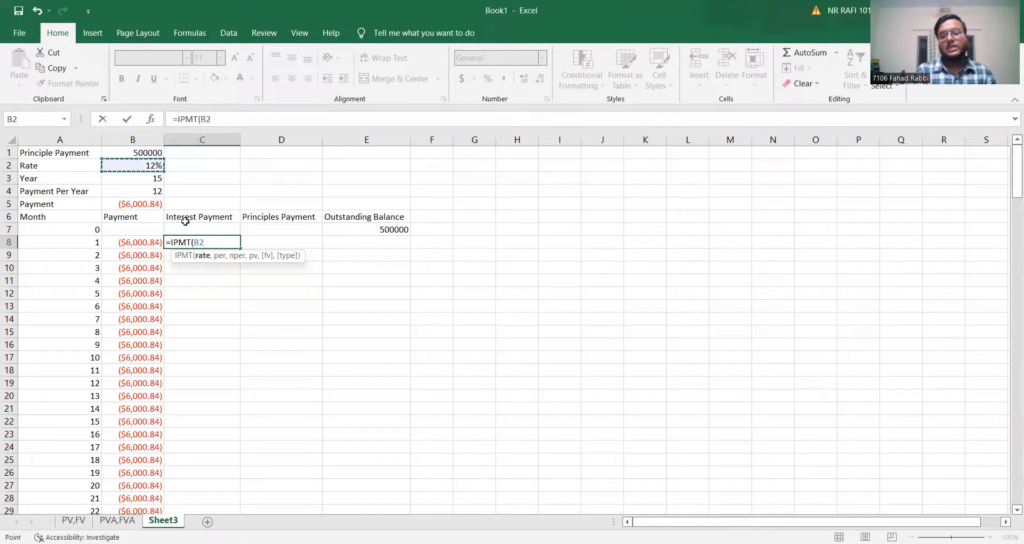
{"action": "type", "text": "/"}
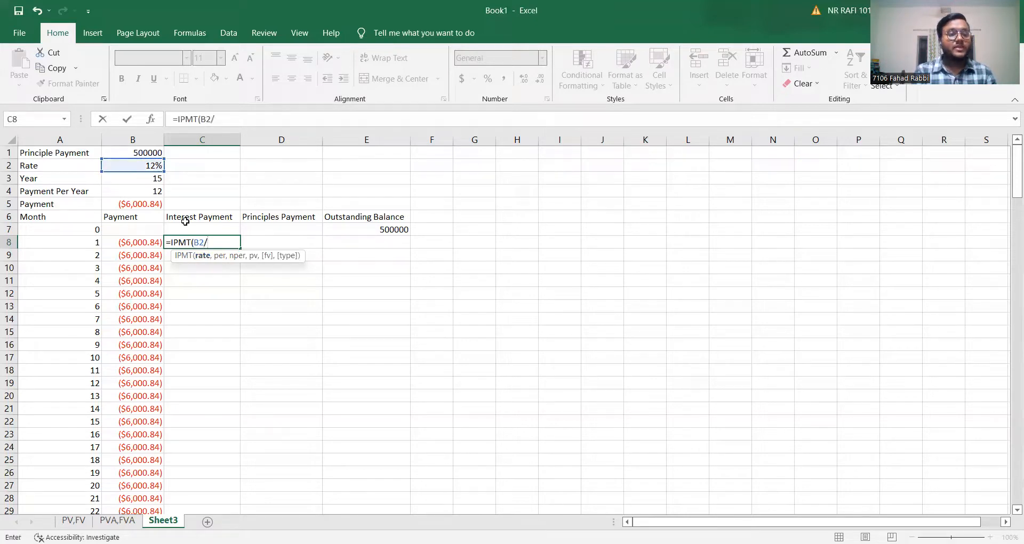
{"action": "left_click", "coordinate": [146, 193]}
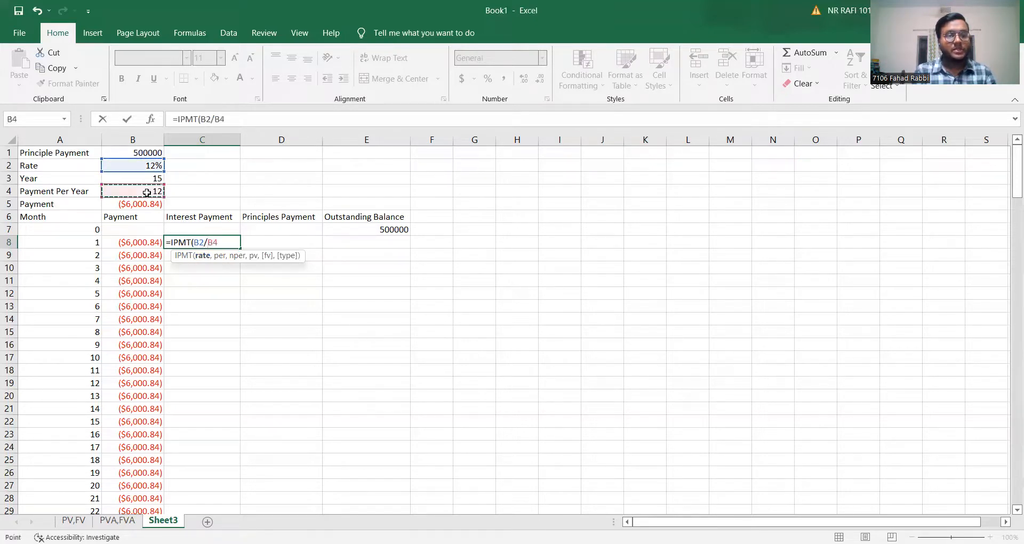
{"action": "type", "text": ","}
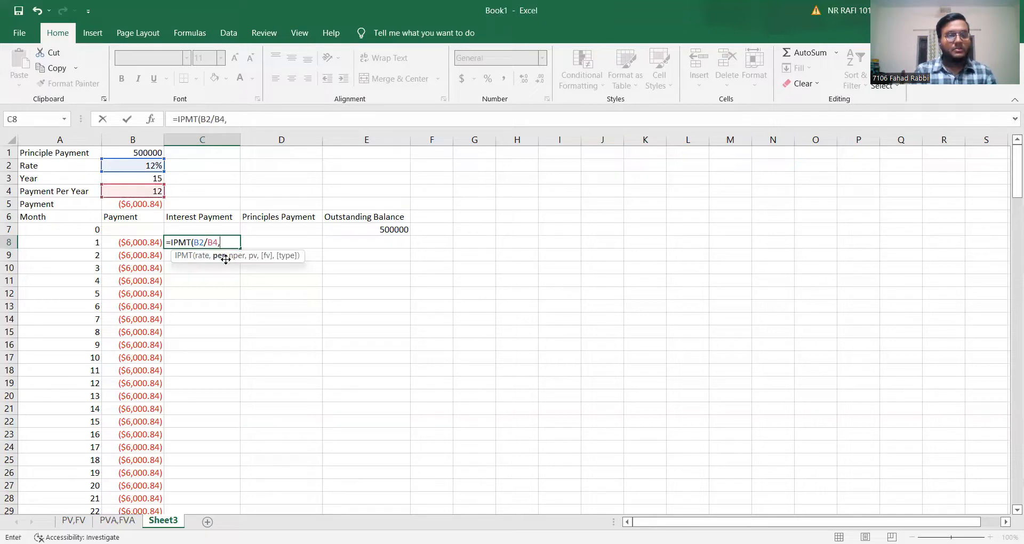
Add A8 as the period and B3*B4 as the number of periods in the C8 IPMT formula.
{"action": "left_click", "coordinate": [84, 246]}
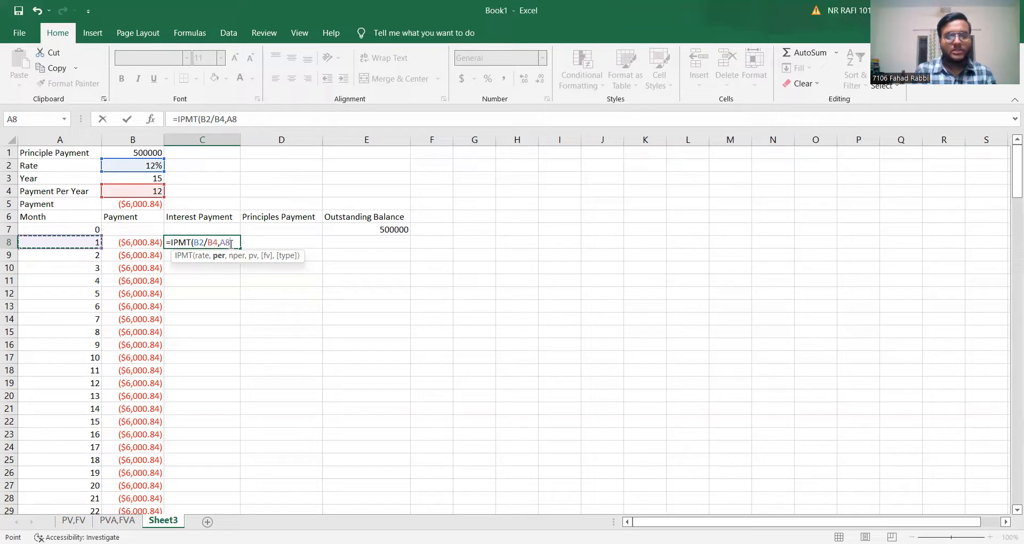
{"action": "type", "text": ","}
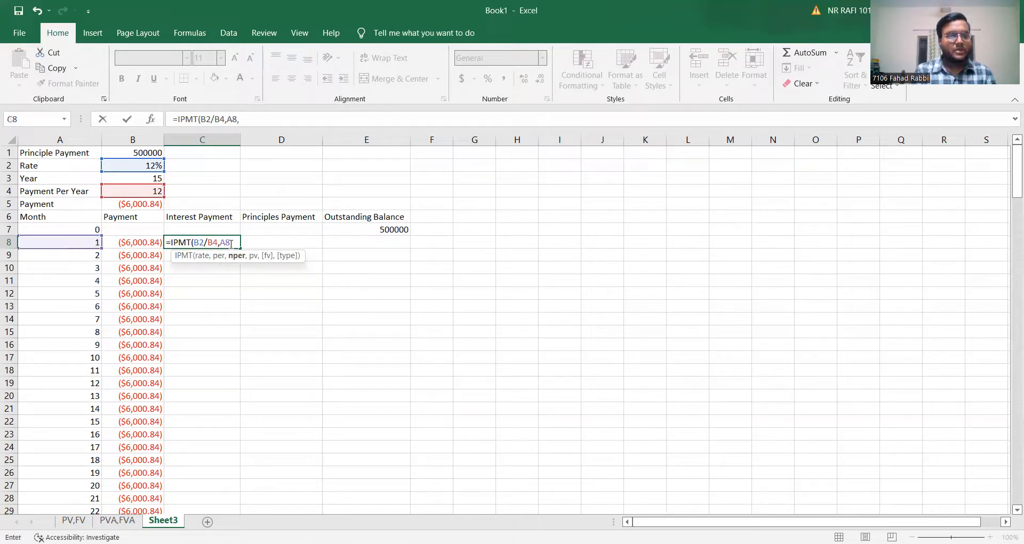
{"action": "left_click", "coordinate": [152, 180]}
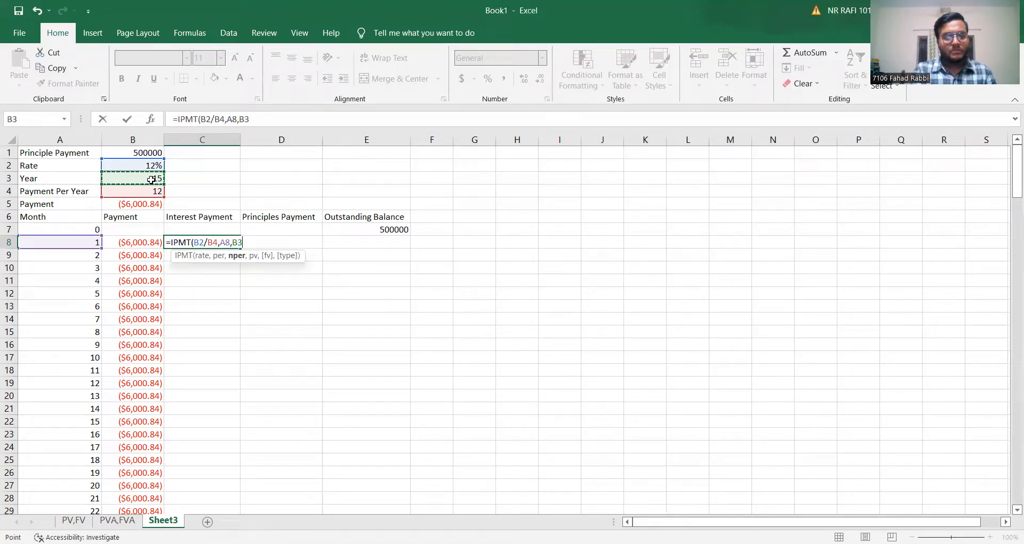
{"action": "type", "text": "*"}
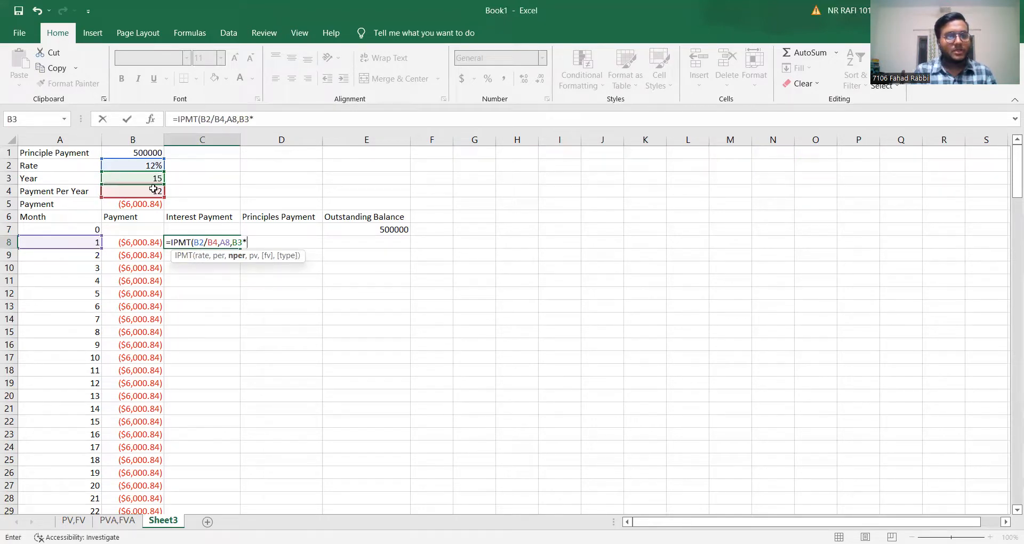
{"action": "left_click", "coordinate": [158, 193]}
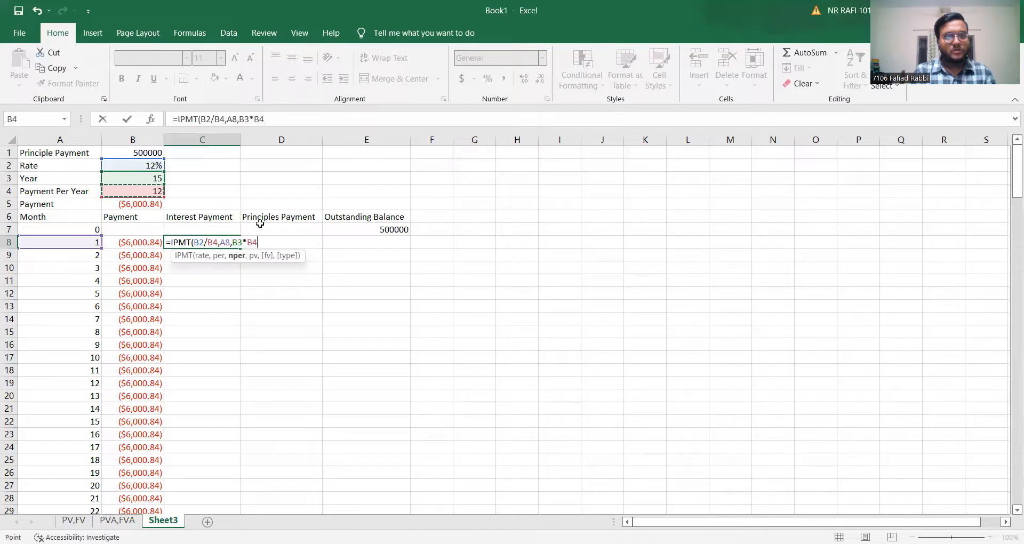
{"action": "type", "text": ","}
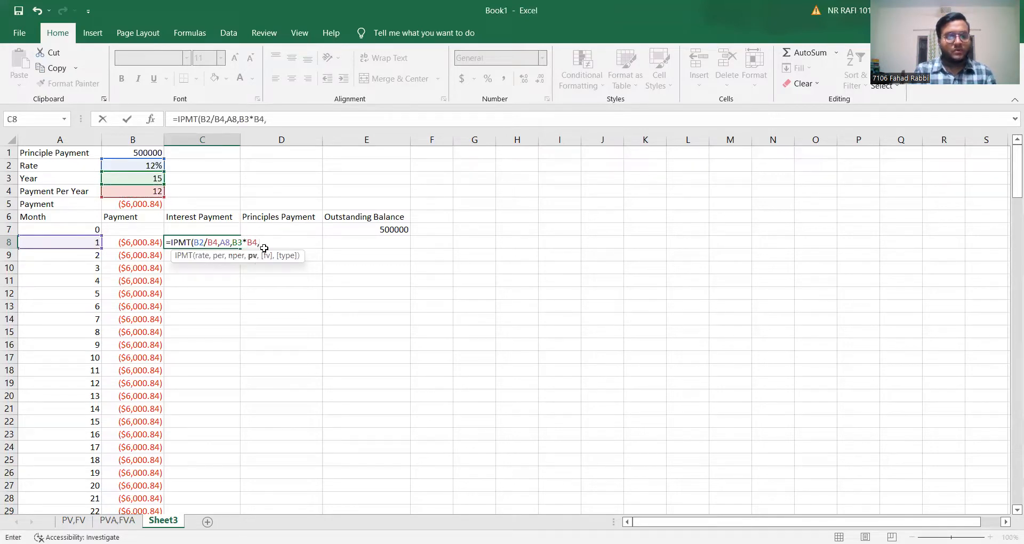
Complete the C8 IPMT arguments with B1 as the present value and 0 as the future value.
{"action": "left_click", "coordinate": [151, 154]}
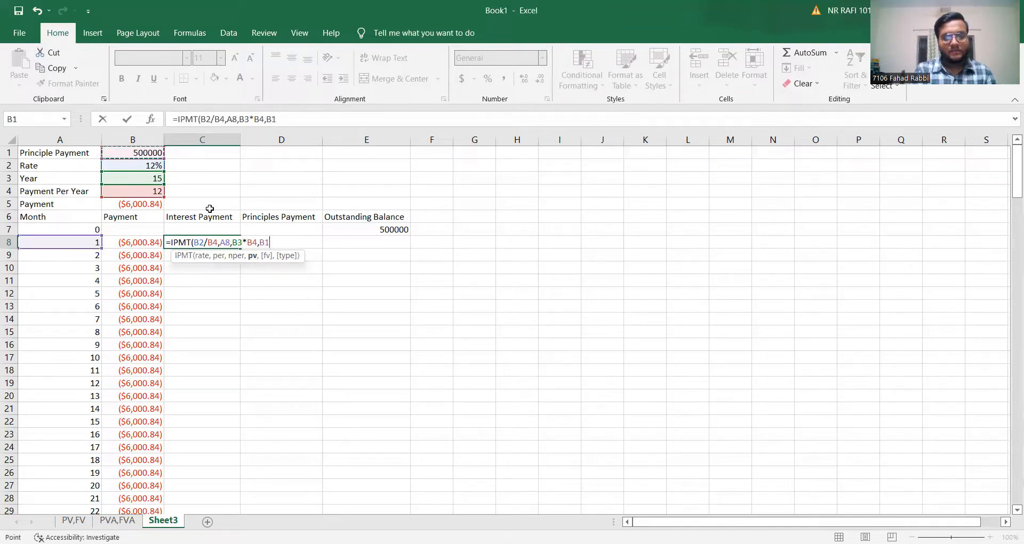
{"action": "type", "text": ","}
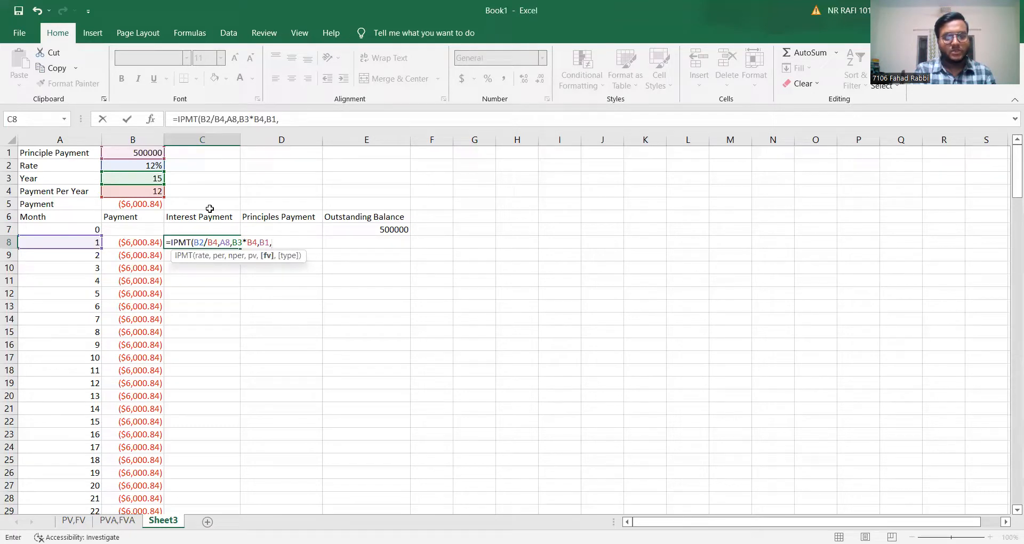
{"action": "type", "text": ")"}
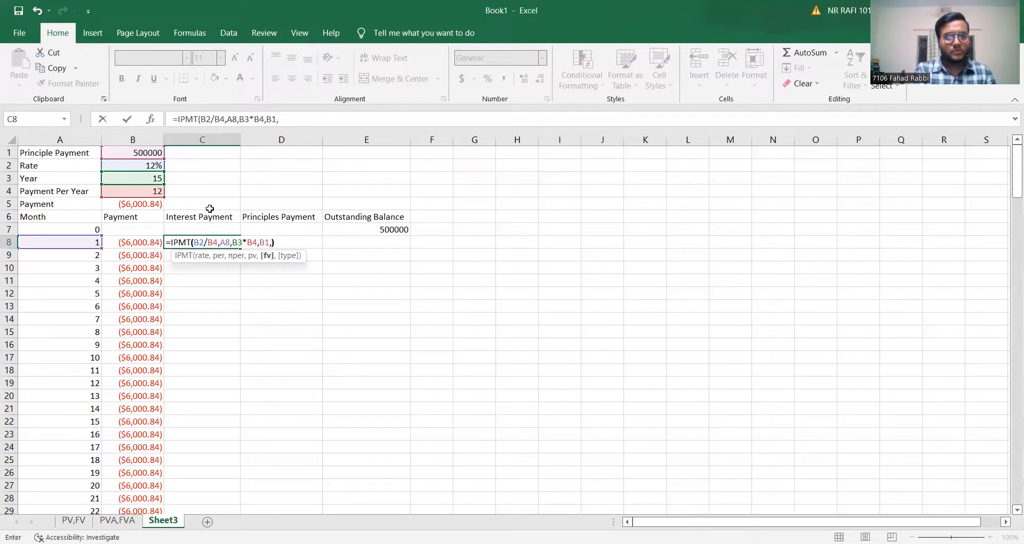
{"action": "key", "text": "BackSpace"}
{"action": "type", "text": "0"}
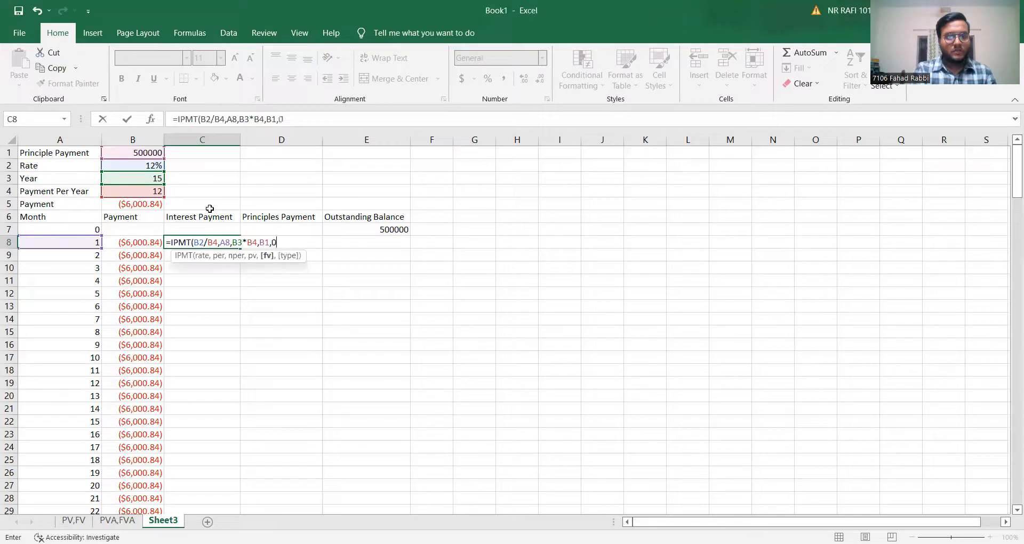
{"action": "type", "text": ")"}
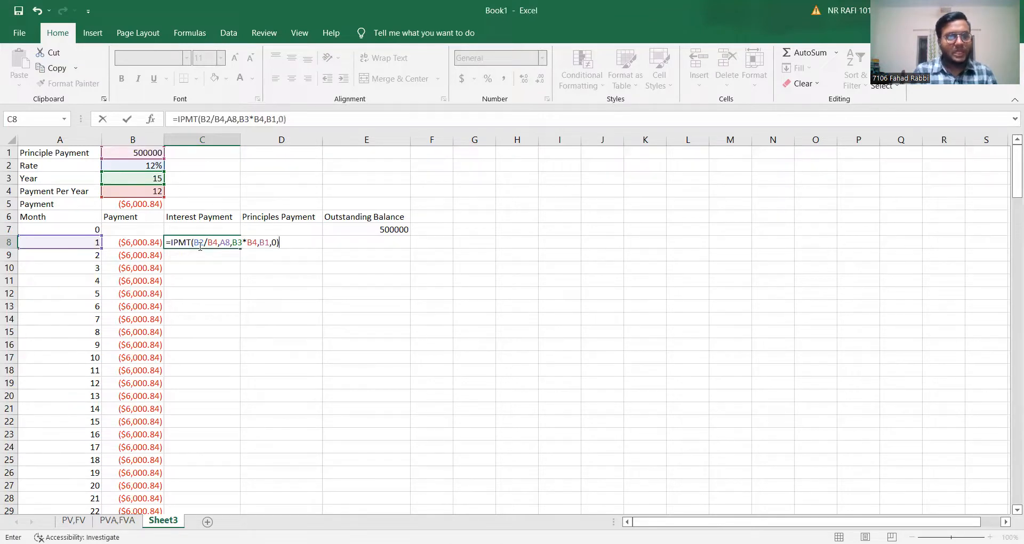
Make the rate references in the C8 IPMT formula absolute as $B$2/$B$4.
{"action": "left_click", "coordinate": [198, 243]}
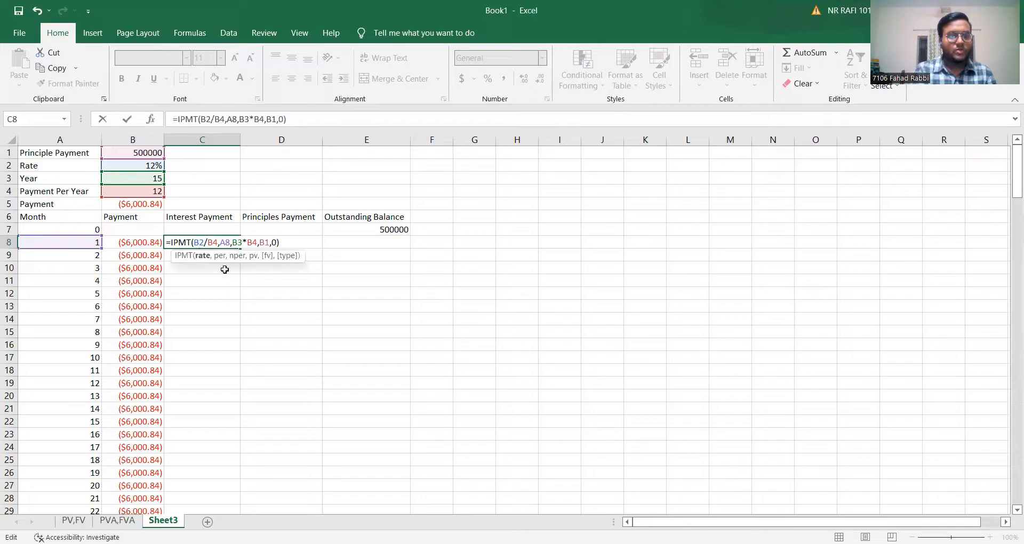
{"action": "type", "text": "$B"}
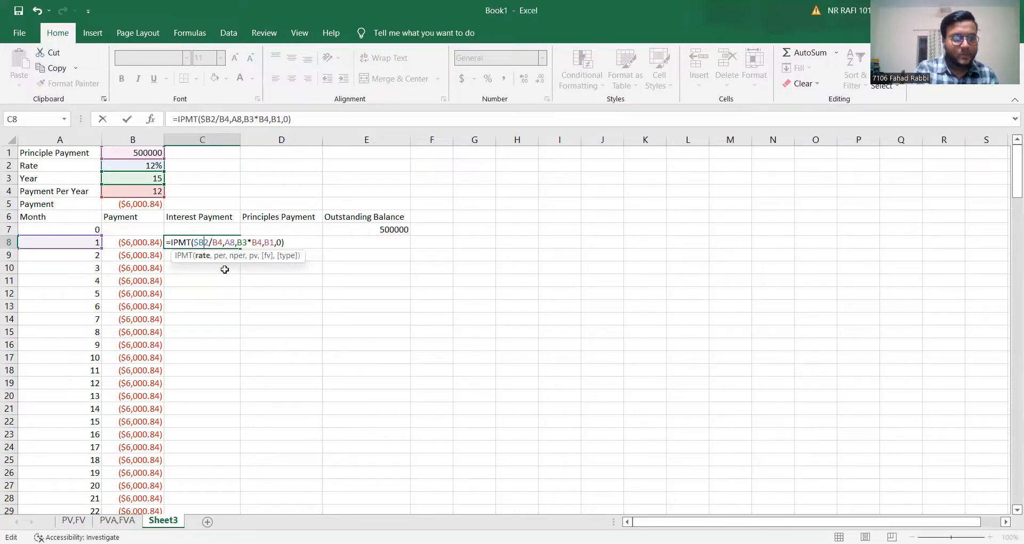
{"action": "type", "text": "$2/"}
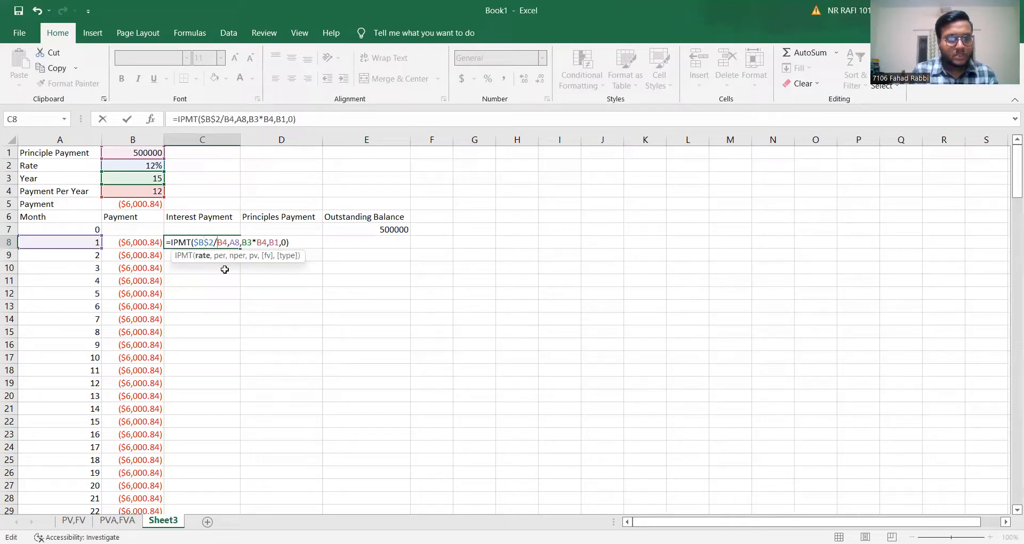
{"action": "type", "text": "$B"}
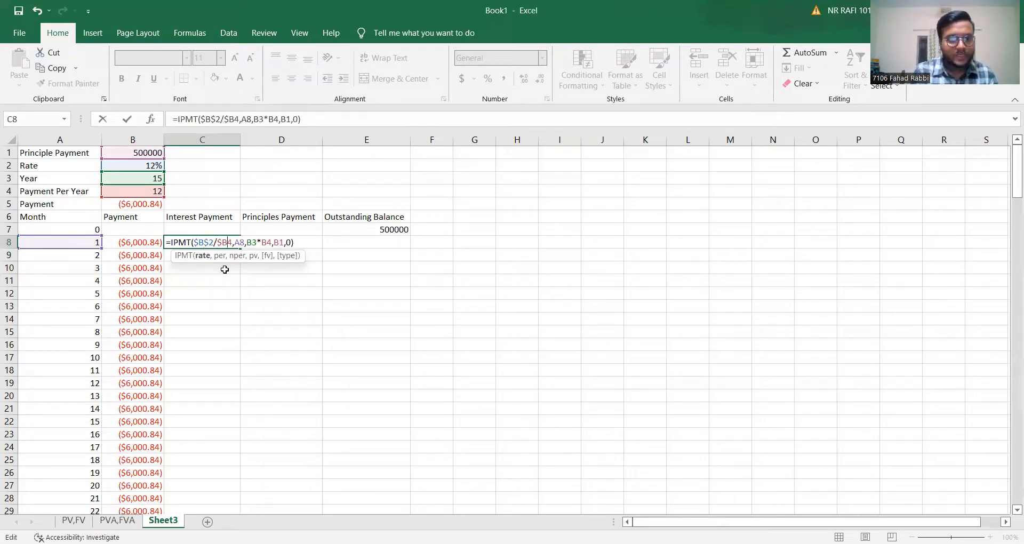
{"action": "type", "text": "$"}
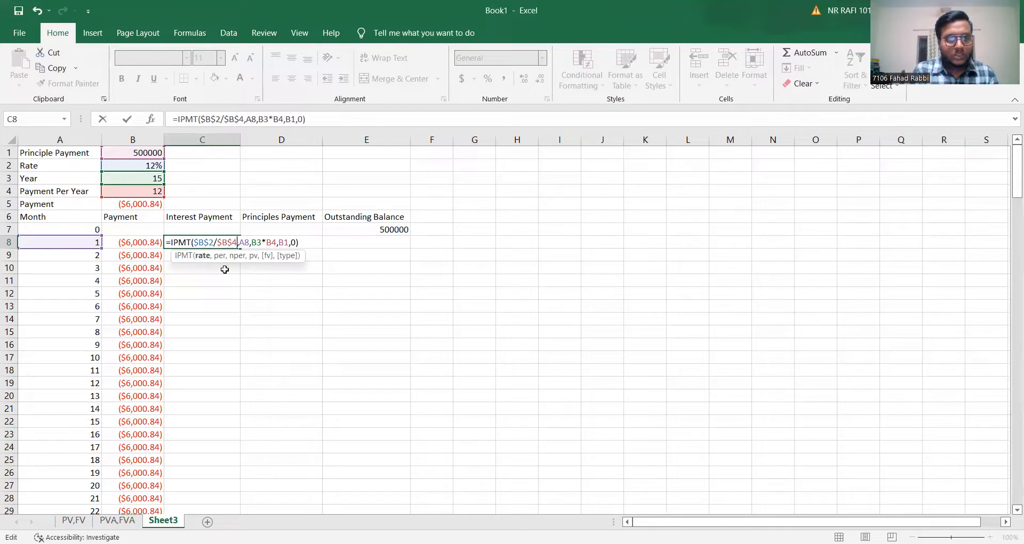
Keep A8 relative and make the number-of-periods references in the C8 IPMT formula absolute as $B$3*$B$4.
{"action": "key", "text": "Right"}
{"action": "key", "text": "Right"}
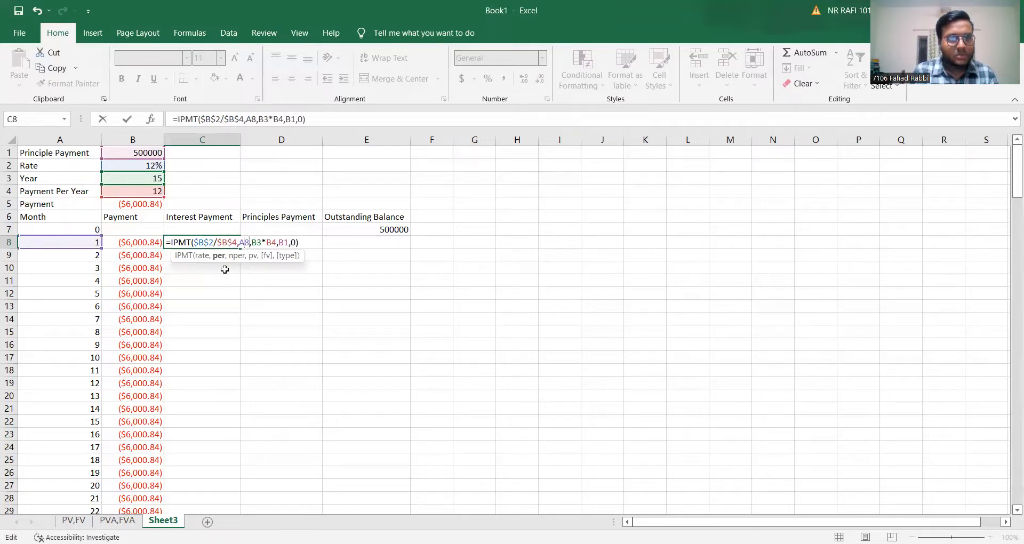
{"action": "key", "text": "Right"}
{"action": "key", "text": "Right"}
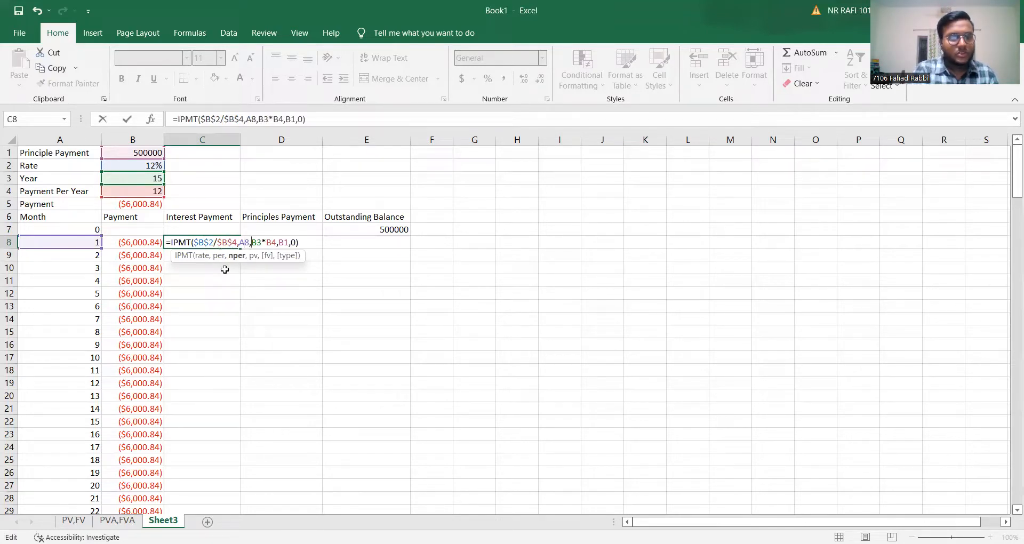
{"action": "type", "text": "$"}
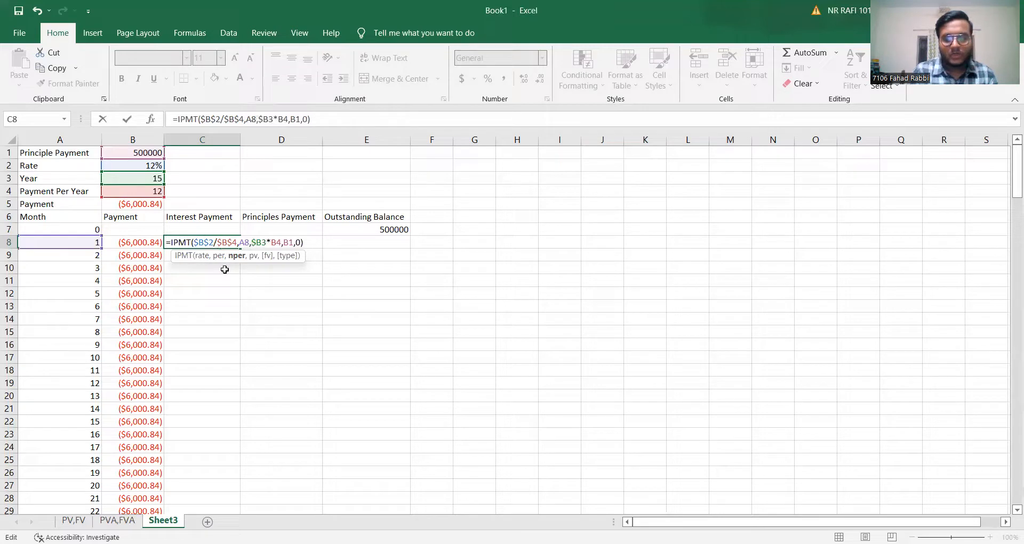
{"action": "type", "text": "$"}
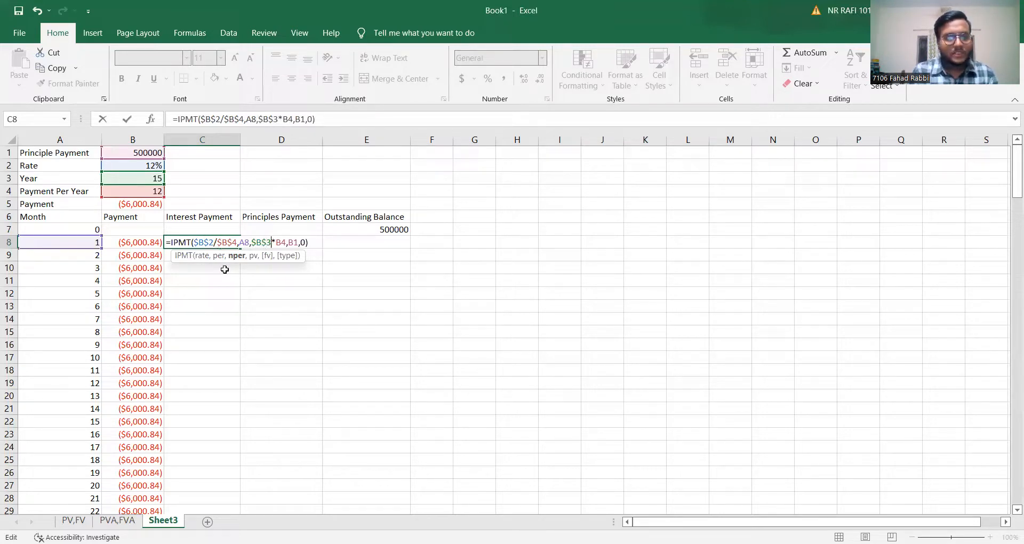
{"action": "type", "text": "$"}
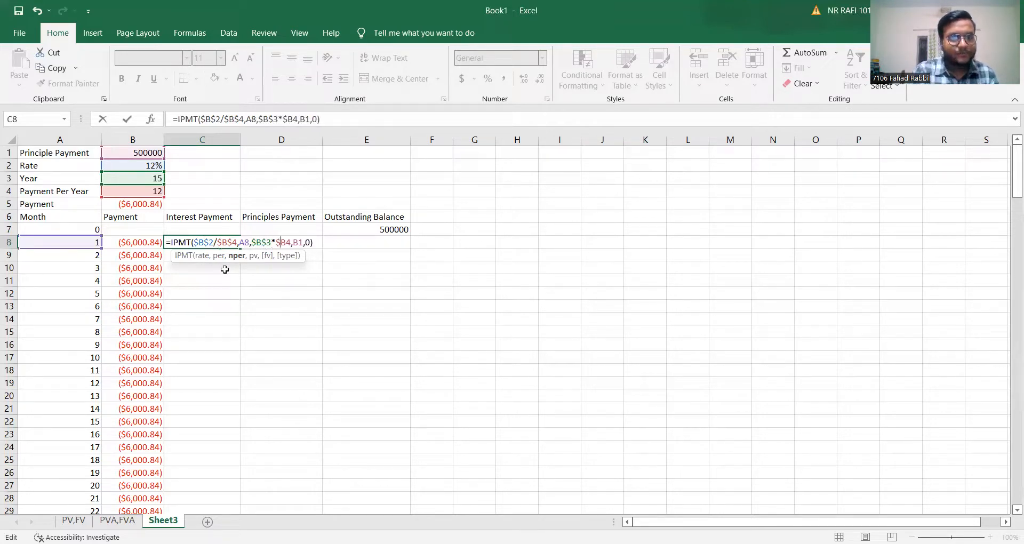
{"action": "type", "text": "$"}
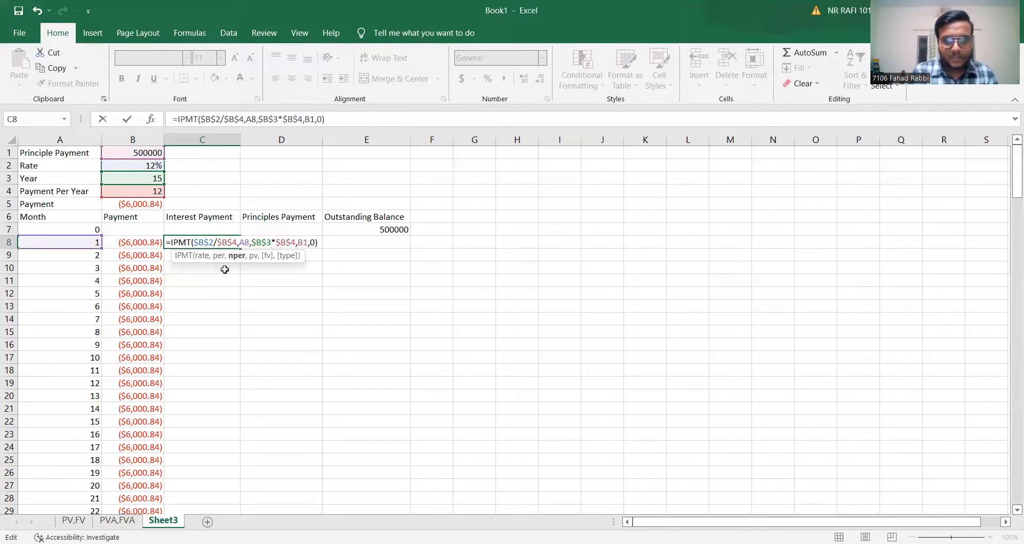
{"action": "type", "text": "$"}
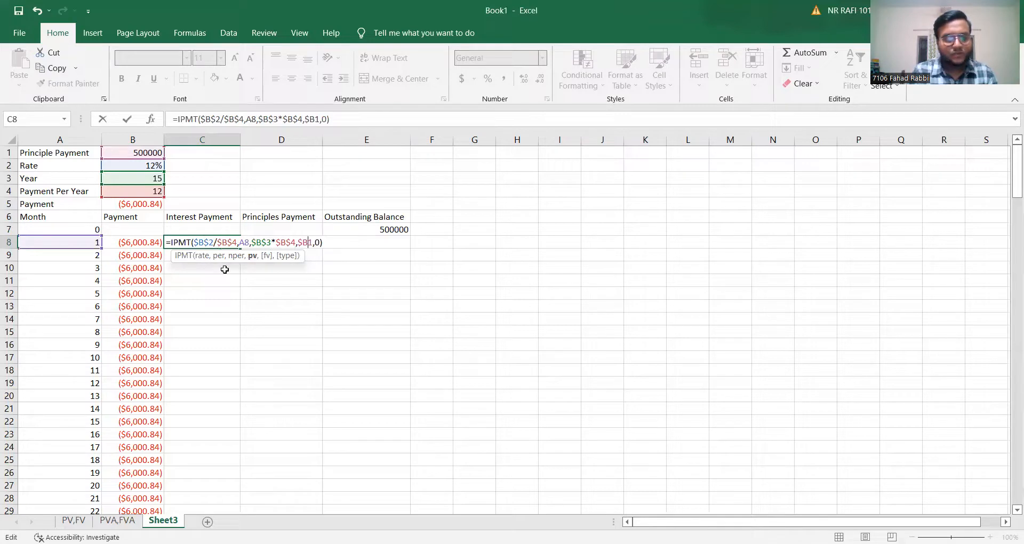
{"action": "type", "text": "$"}
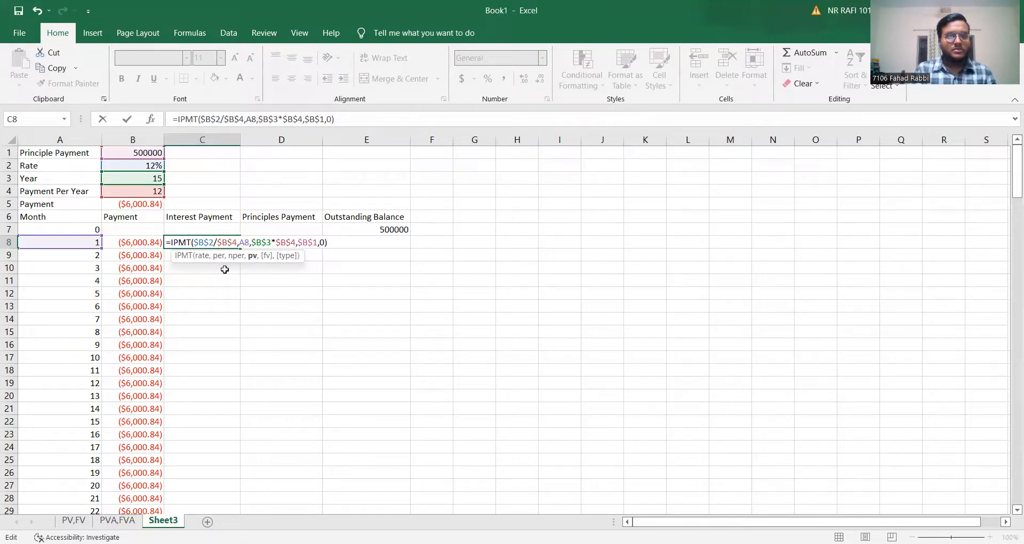
Make the present value reference in the C8 IPMT formula absolute as $B$1 and enter the formula.
{"action": "key", "text": "Return"}
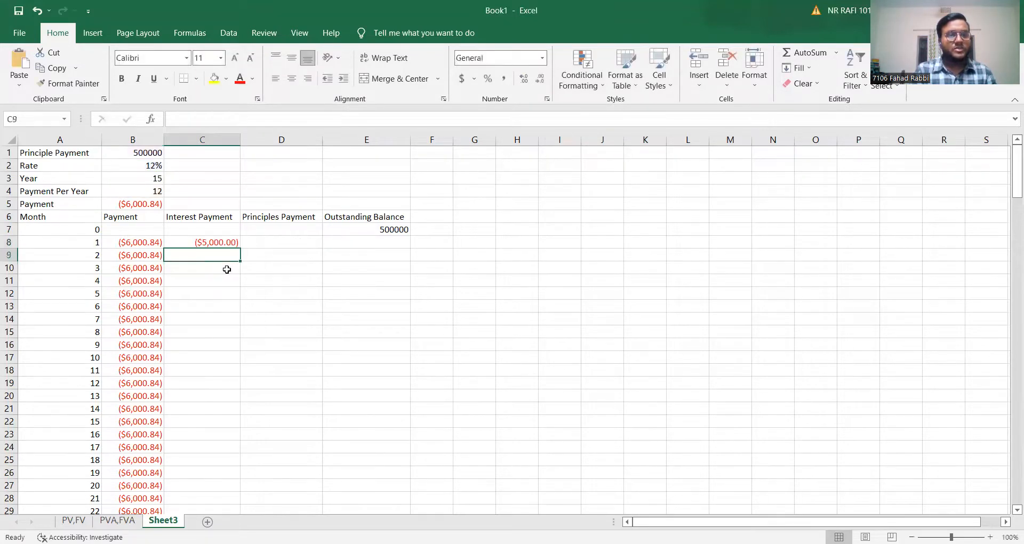
Fill the C8 interest formula down the Interest Payment column for all months.
{"action": "left_click", "coordinate": [234, 243]}
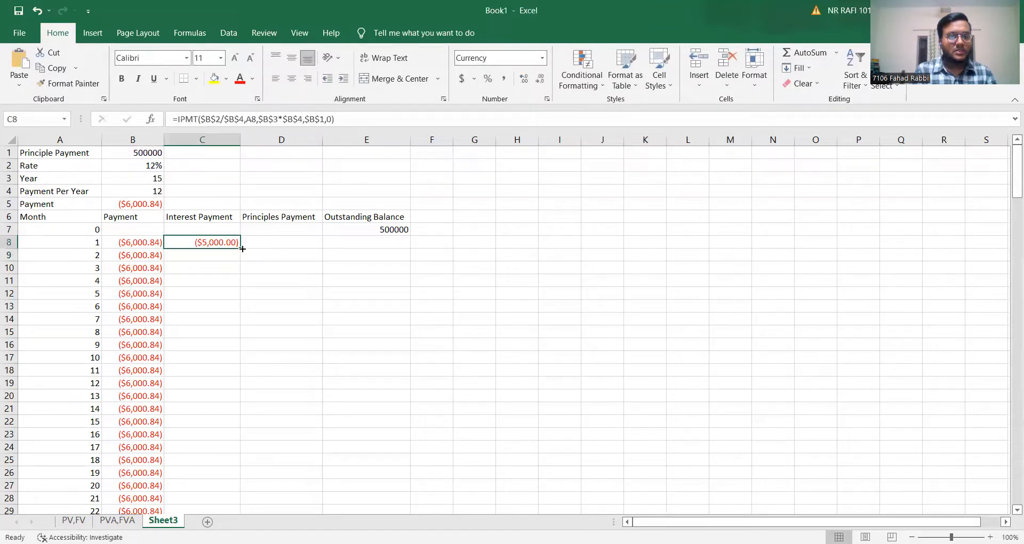
{"action": "double_click", "coordinate": [242, 249]}
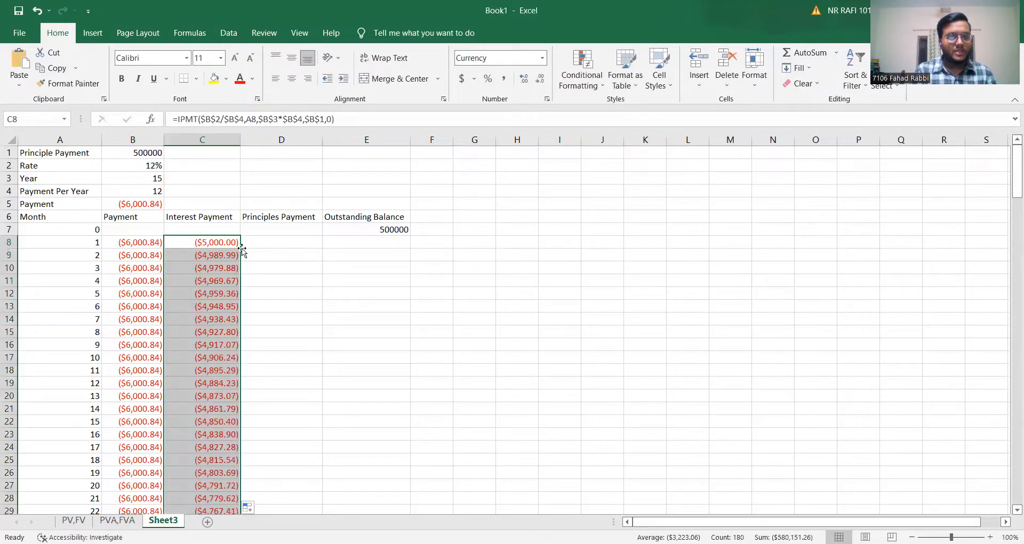
Start a PPMT formula in D8 under Principles Payment with B2/B4 as the rate.
{"action": "scroll", "coordinate": [226, 319], "scroll_direction": "down", "scroll_amount": 20}
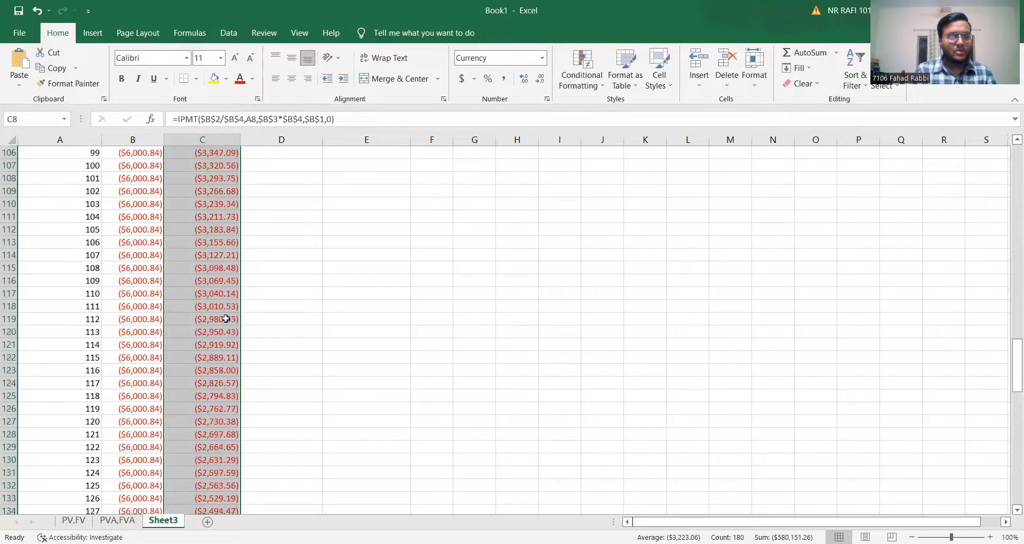
{"action": "scroll", "coordinate": [226, 319], "scroll_direction": "down", "scroll_amount": 20}
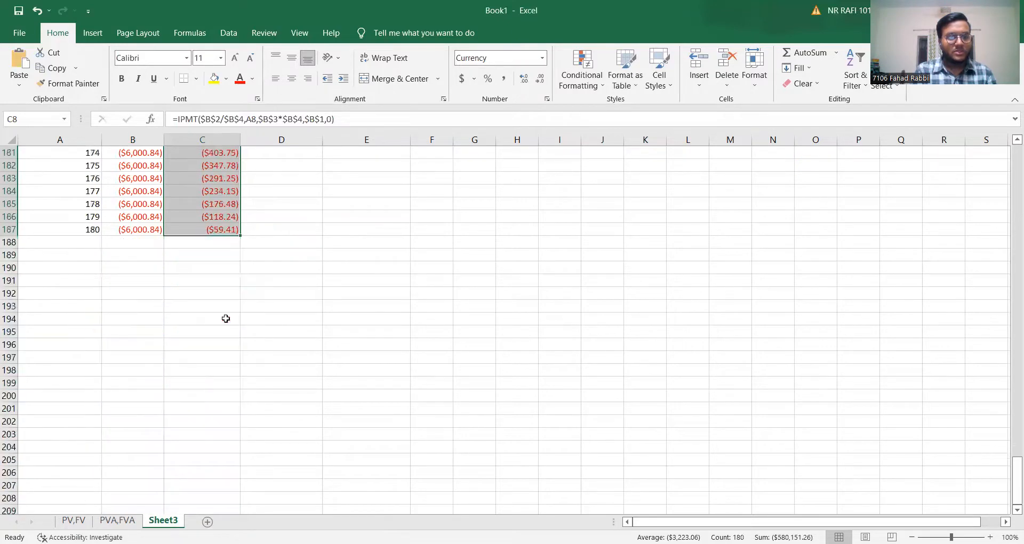
{"action": "scroll", "coordinate": [225, 318], "scroll_direction": "up", "scroll_amount": 20}
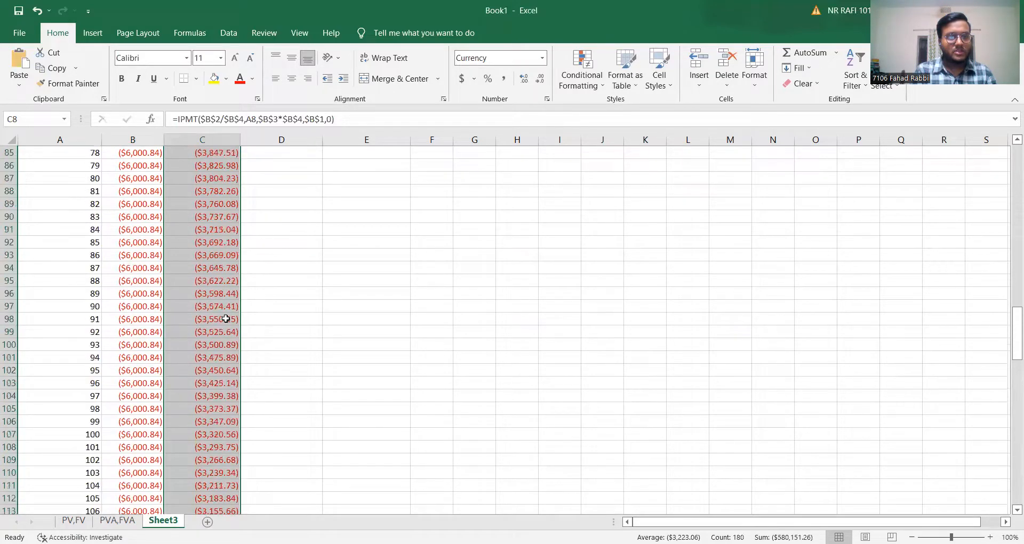
{"action": "scroll", "coordinate": [226, 319], "scroll_direction": "up", "scroll_amount": 20}
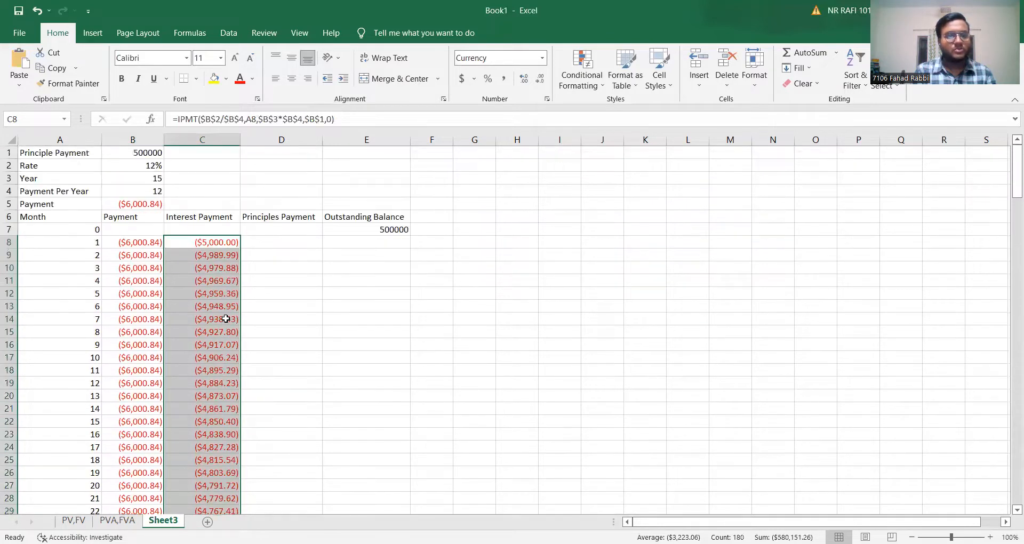
{"action": "left_click", "coordinate": [284, 243]}
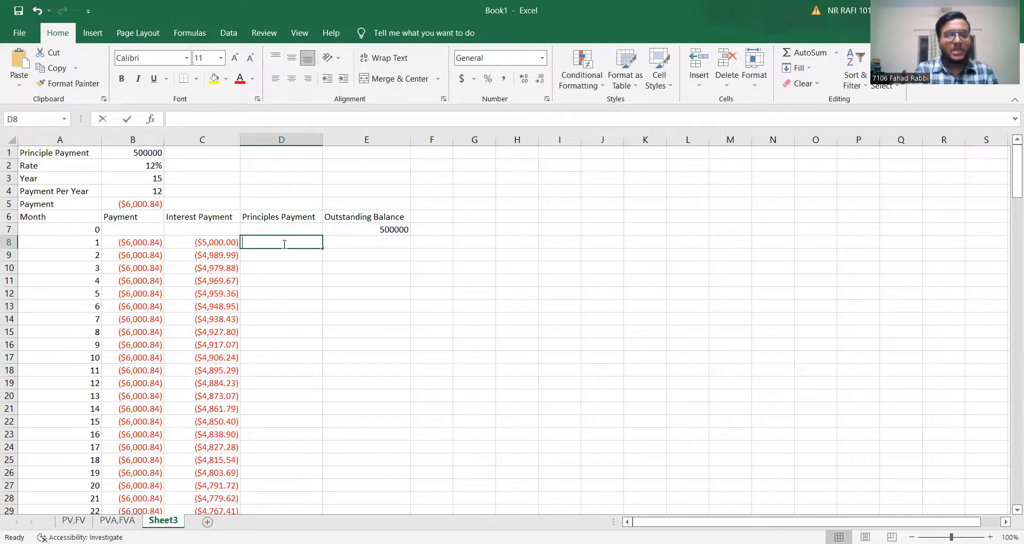
{"action": "type", "text": "="}
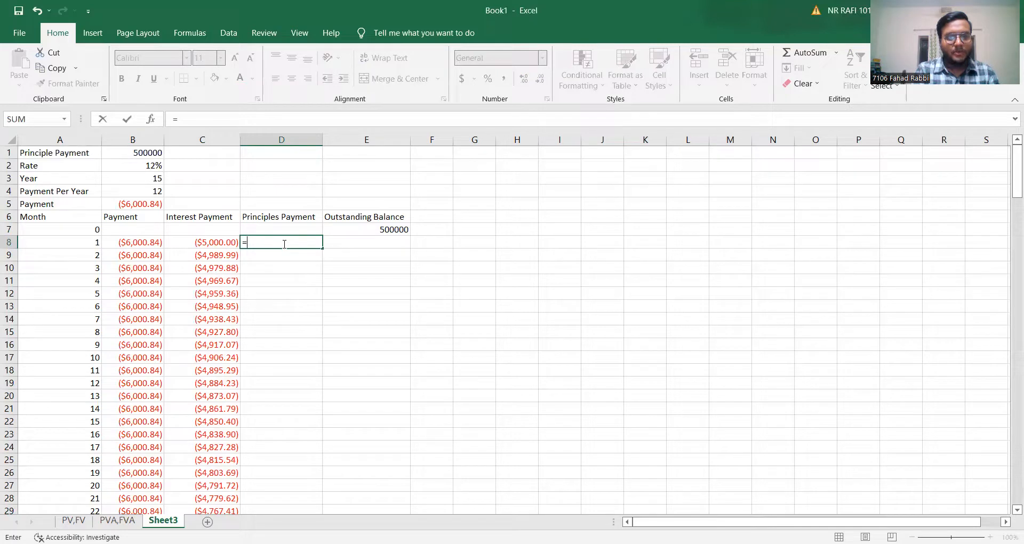
{"action": "type", "text": "ppmt"}
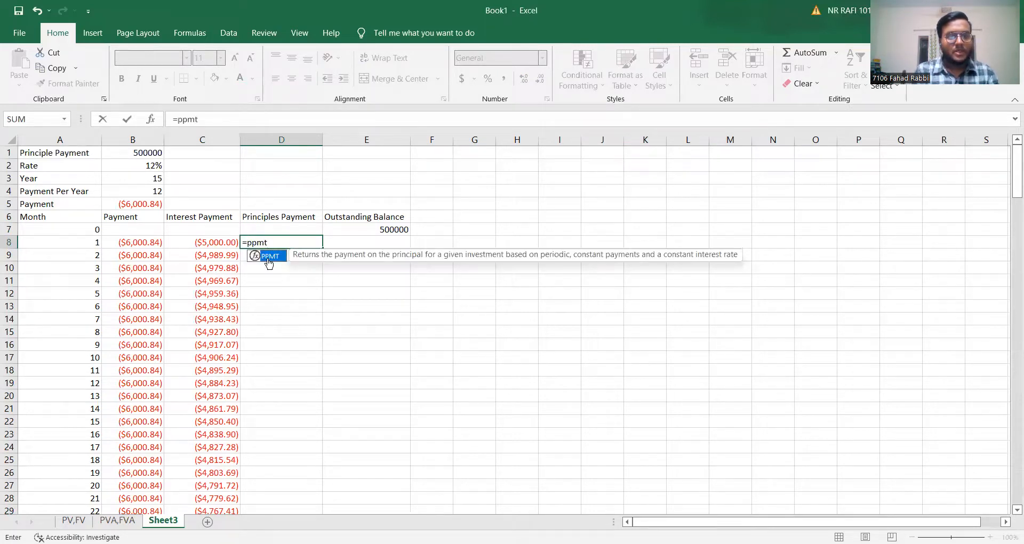
{"action": "double_click", "coordinate": [269, 261]}
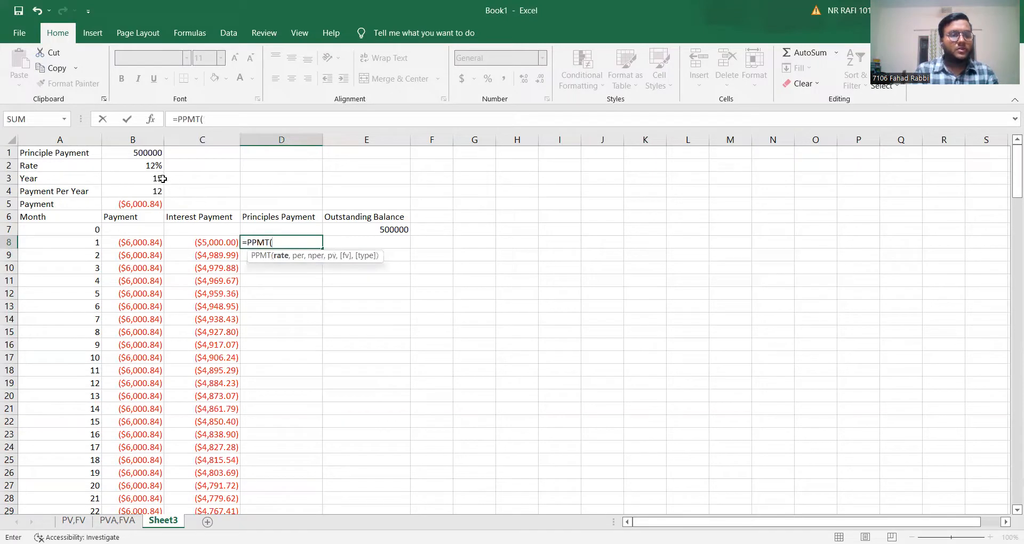
{"action": "left_click", "coordinate": [148, 165]}
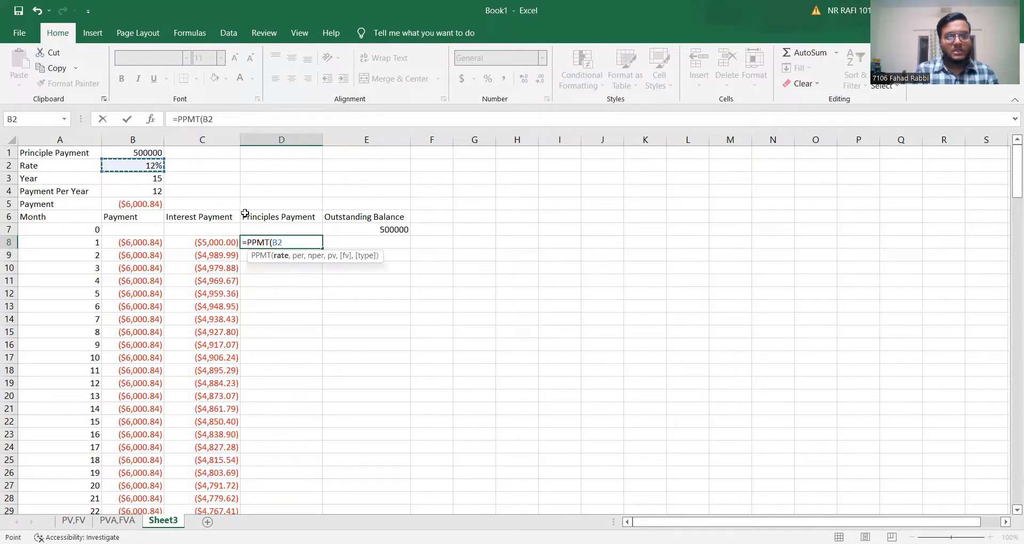
{"action": "type", "text": "/"}
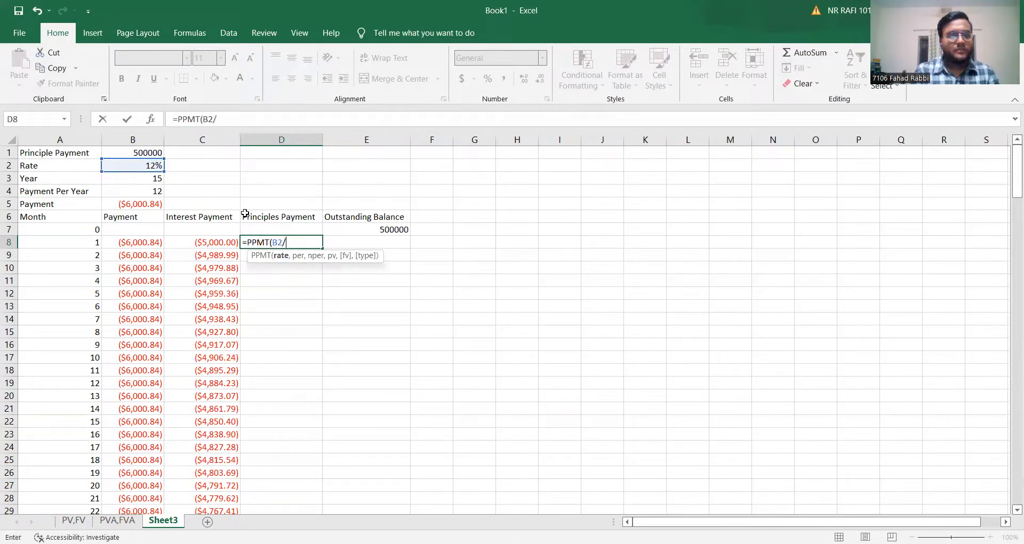
{"action": "left_click", "coordinate": [143, 195]}
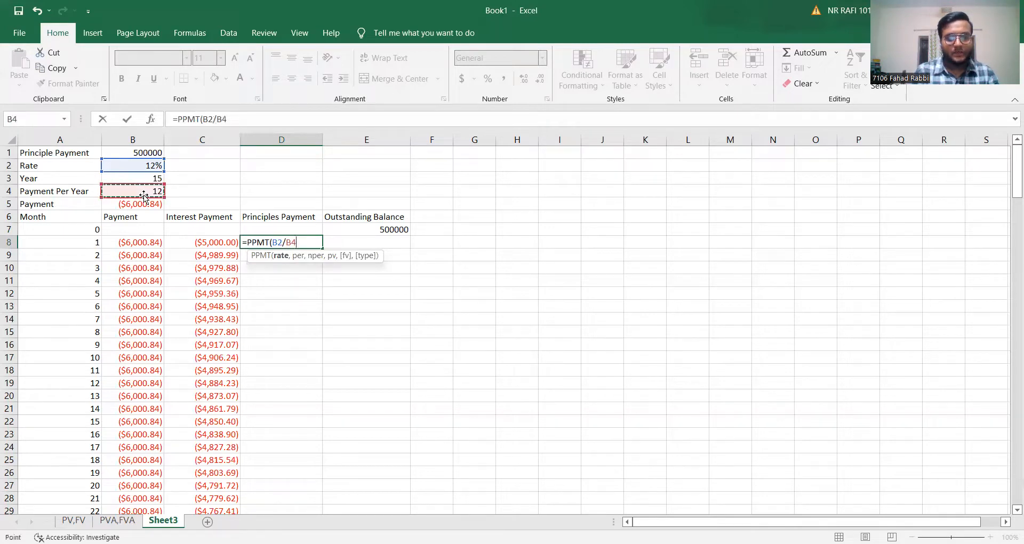
{"action": "type", "text": ","}
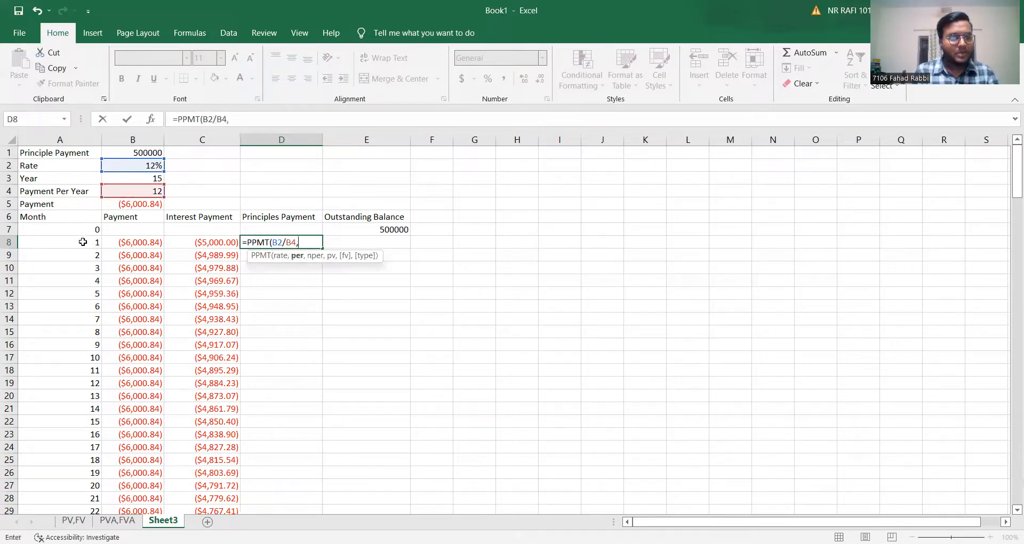
Add A8 as the period and B3*B4 as the number of periods in the D8 PPMT formula.
{"action": "left_click", "coordinate": [87, 244]}
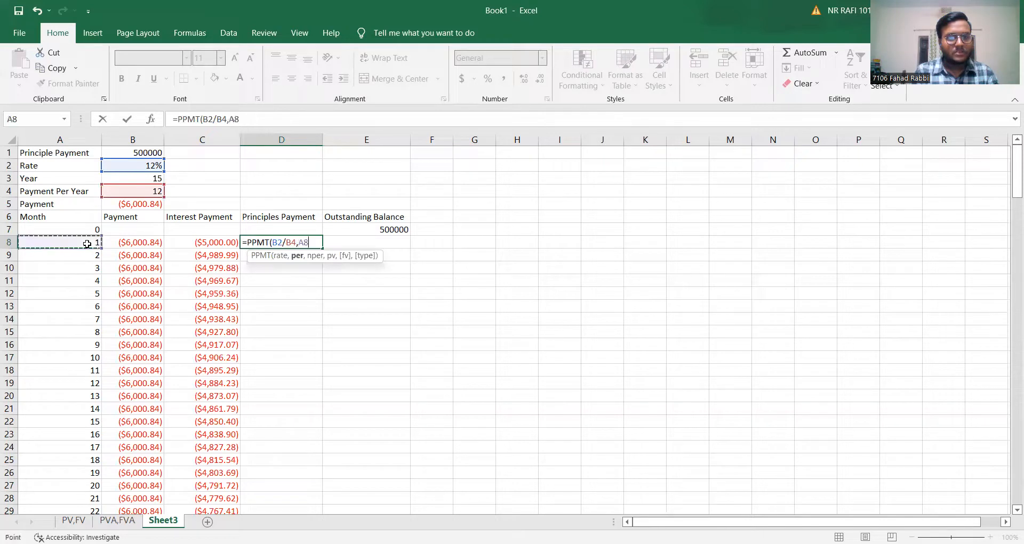
{"action": "type", "text": ","}
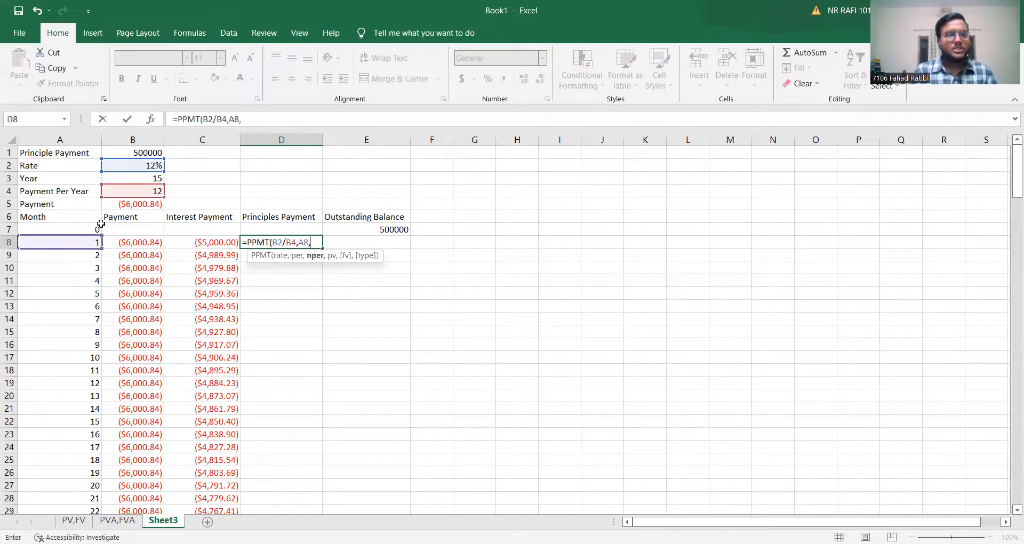
{"action": "left_click", "coordinate": [150, 178]}
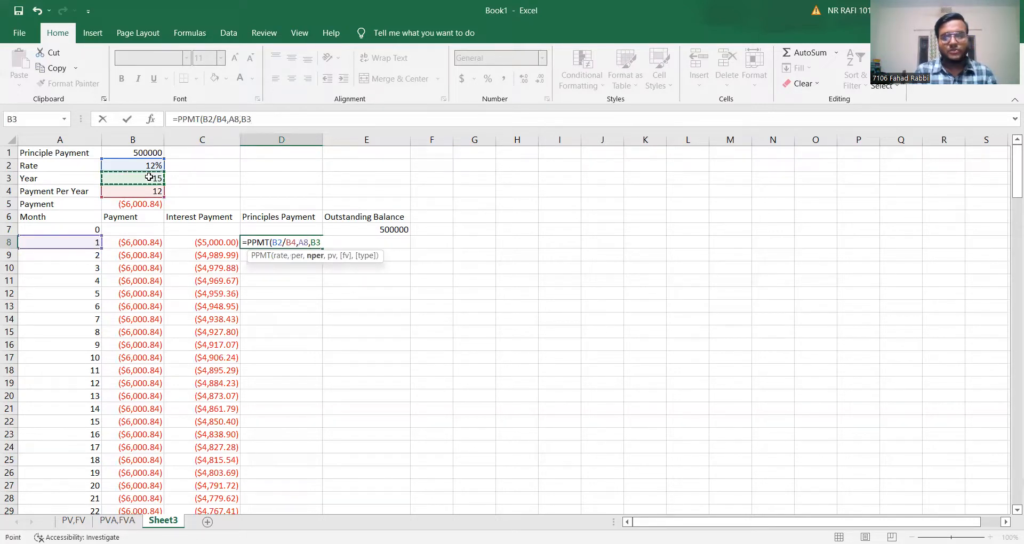
{"action": "type", "text": "*"}
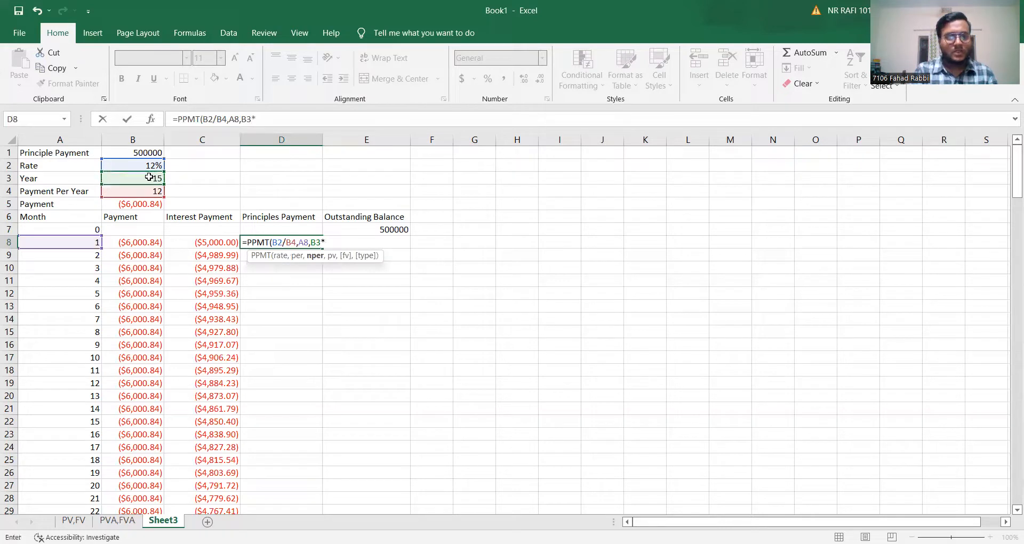
{"action": "left_click", "coordinate": [147, 191]}
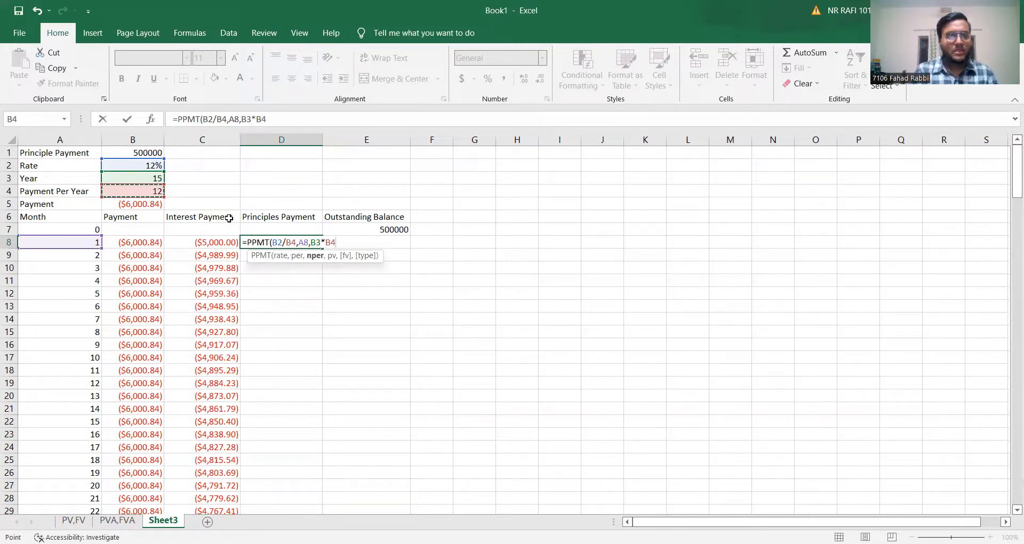
{"action": "type", "text": ","}
Complete the D8 PPMT arguments with B1 as the present value and 0 as the future value.
{"action": "left_click", "coordinate": [149, 154]}
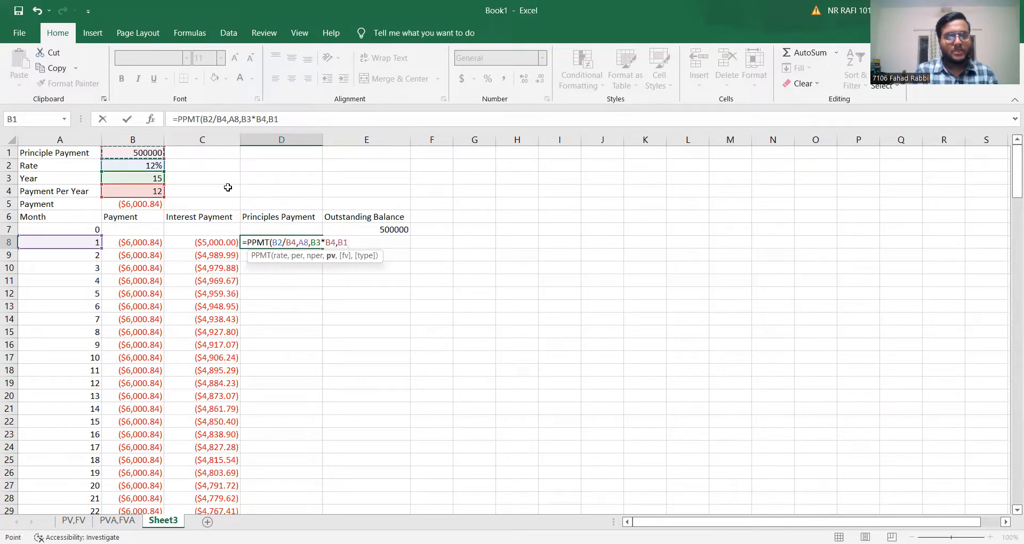
{"action": "type", "text": ","}
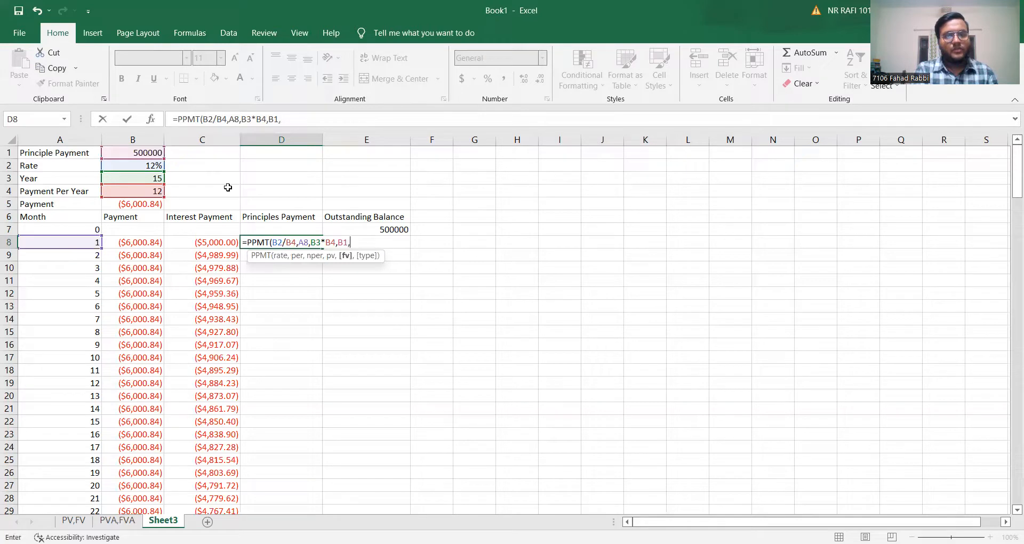
{"action": "type", "text": "0"}
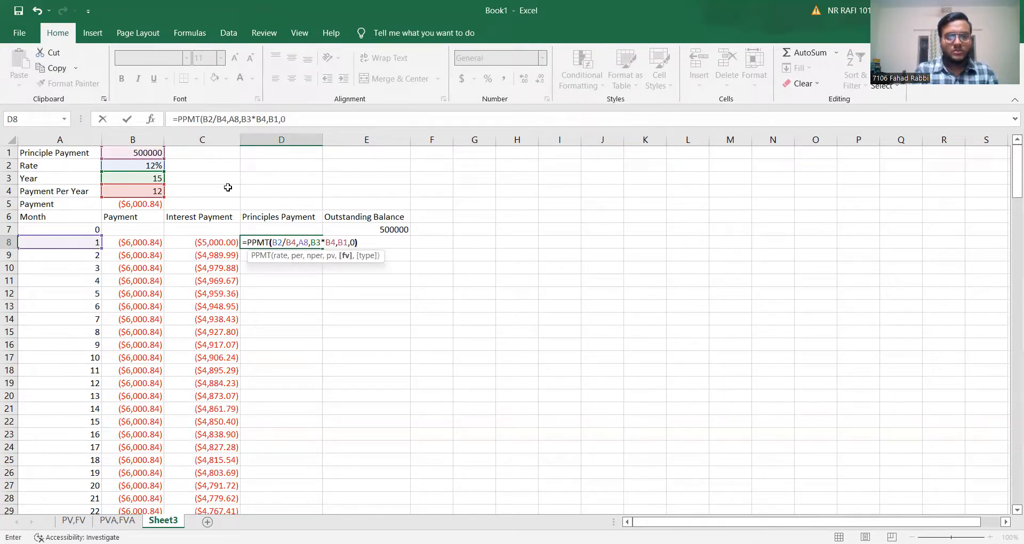
{"action": "type", "text": ")"}
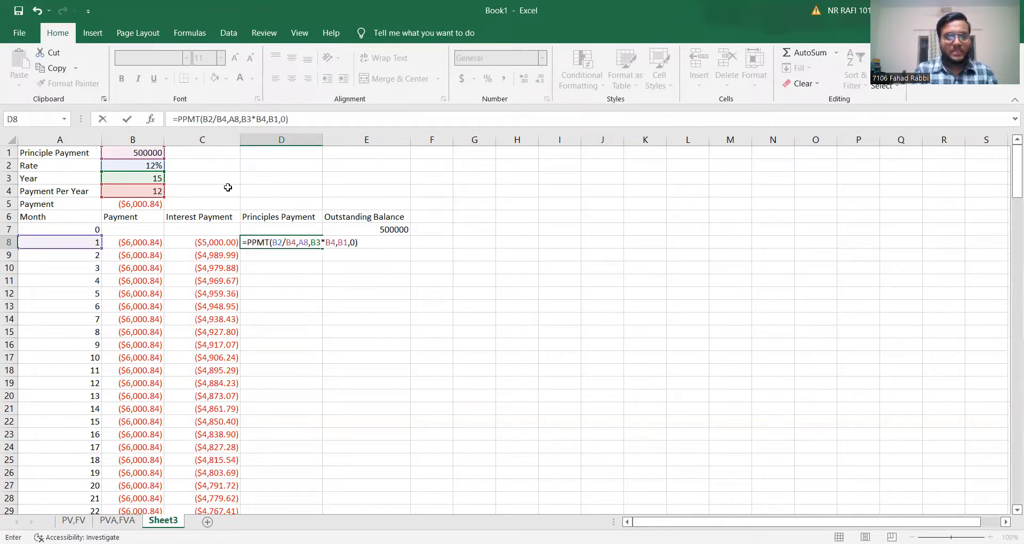
Make the rate references in the D8 PPMT formula absolute as $B$2/$B$4.
{"action": "left_click", "coordinate": [273, 243]}
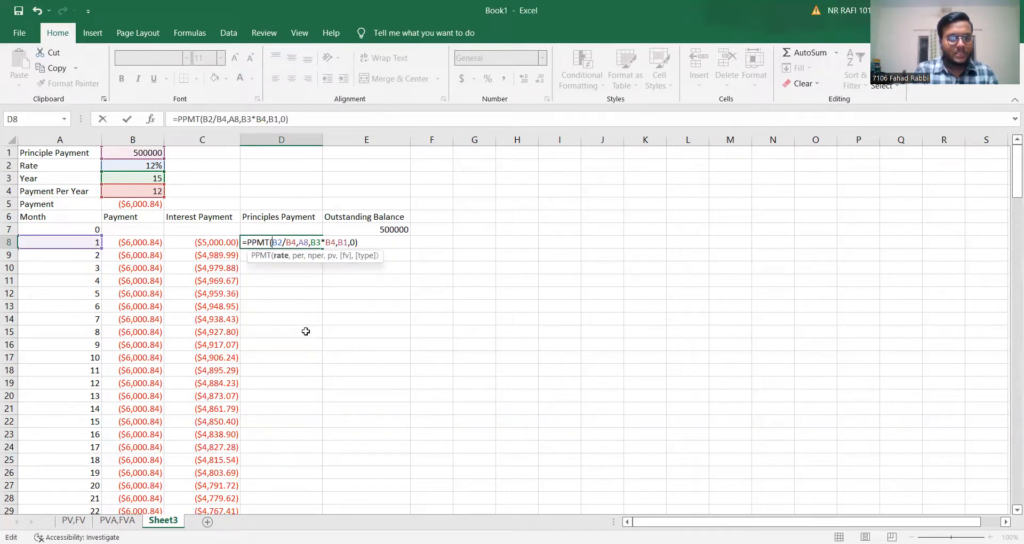
{"action": "type", "text": "$"}
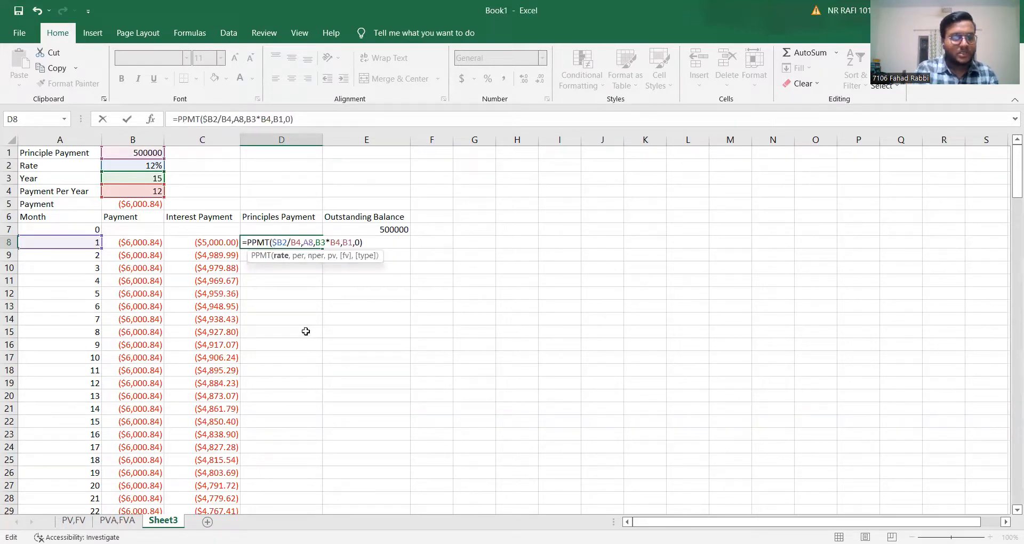
{"action": "key", "text": "Right"}
{"action": "type", "text": "$B"}
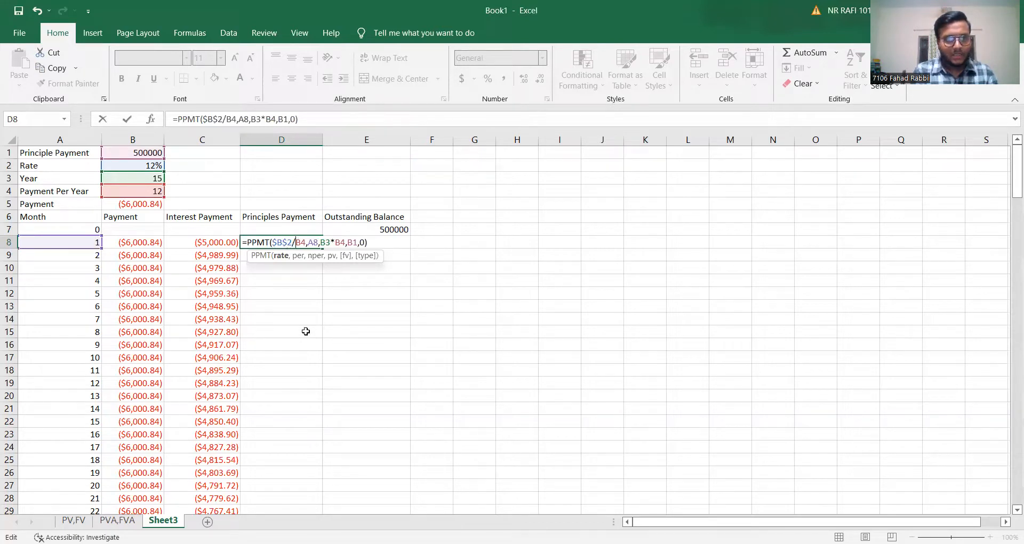
{"action": "type", "text": "$"}
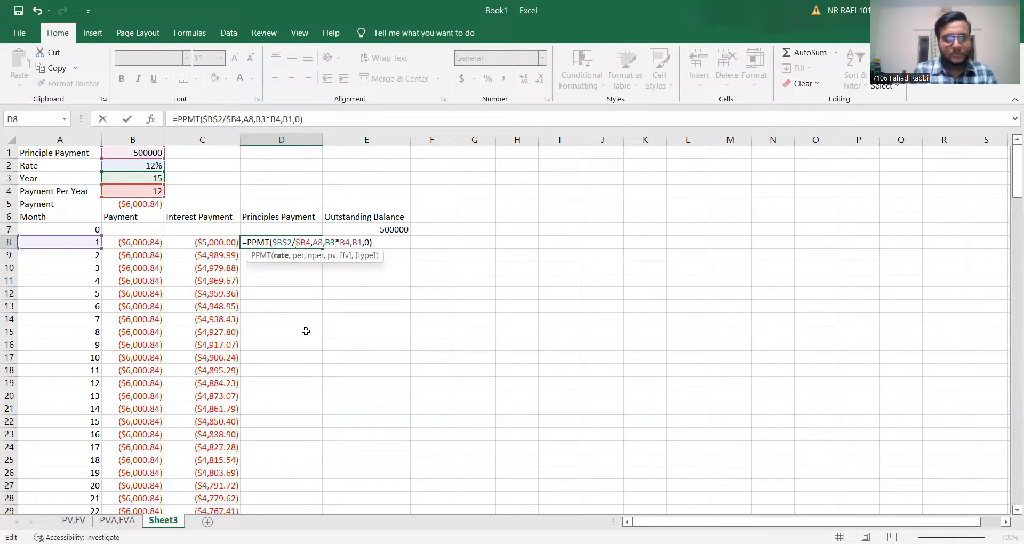
{"action": "key", "text": "Right"}
{"action": "type", "text": "$"}
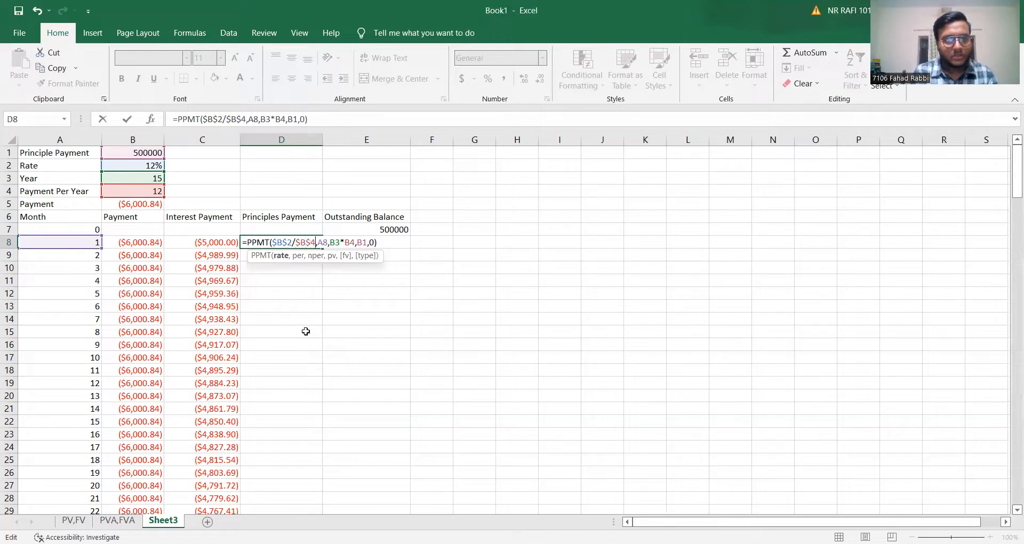
Keep A8 relative and make the number-of-periods references in the D8 PPMT formula absolute as $B$3*$B$4.
{"action": "key", "text": "Right"}
{"action": "key", "text": "Right"}
{"action": "key", "text": "Right"}
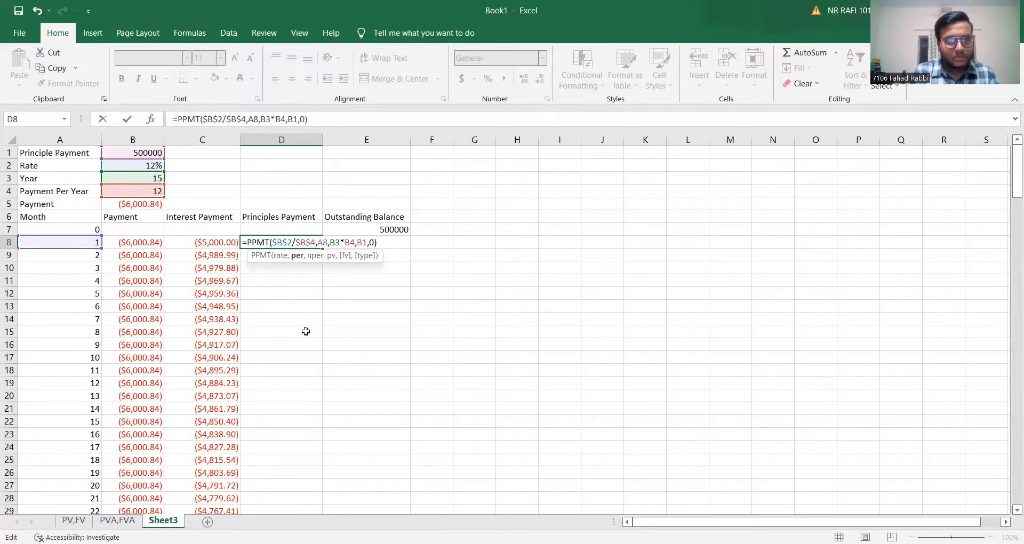
{"action": "key", "text": "Right"}
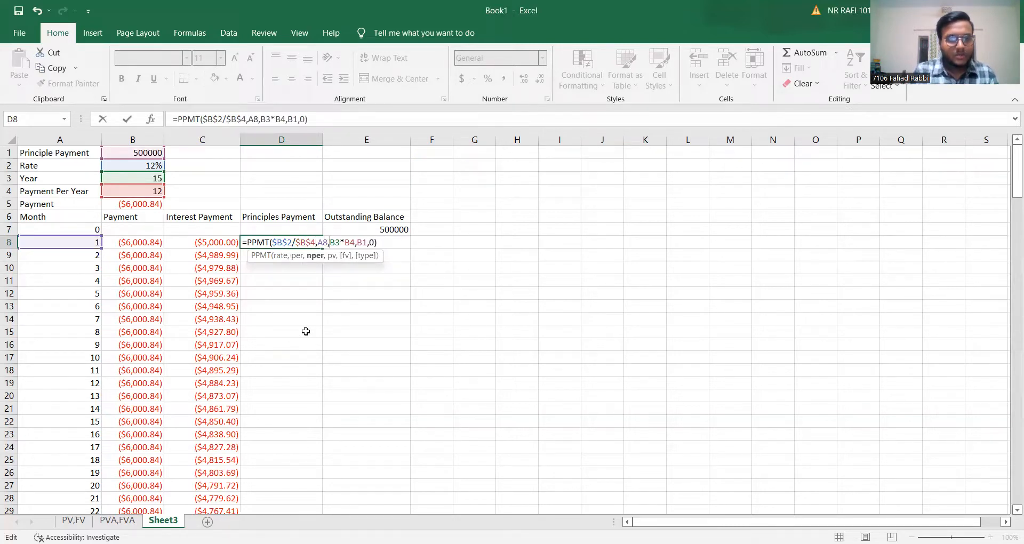
{"action": "type", "text": "$B"}
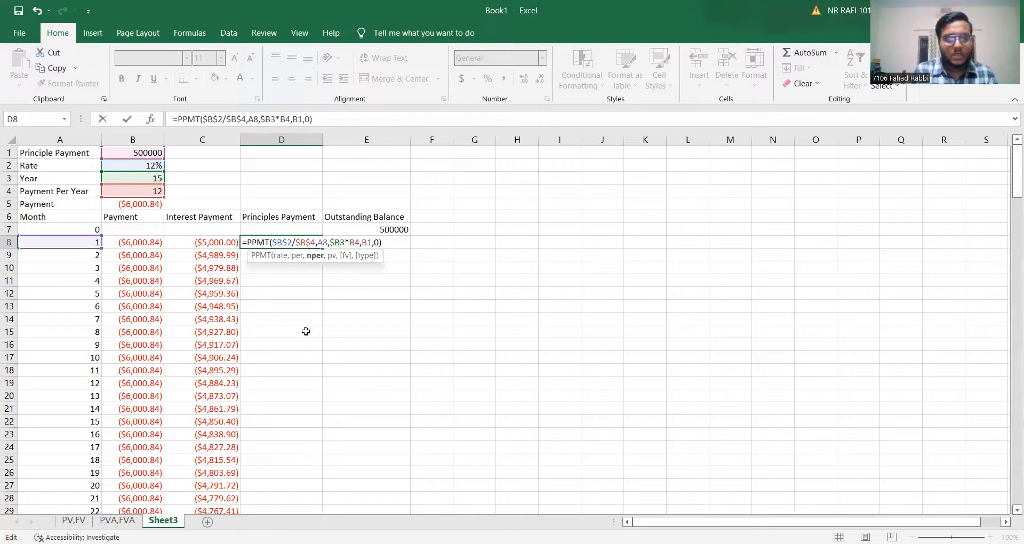
{"action": "type", "text": "$2/"}
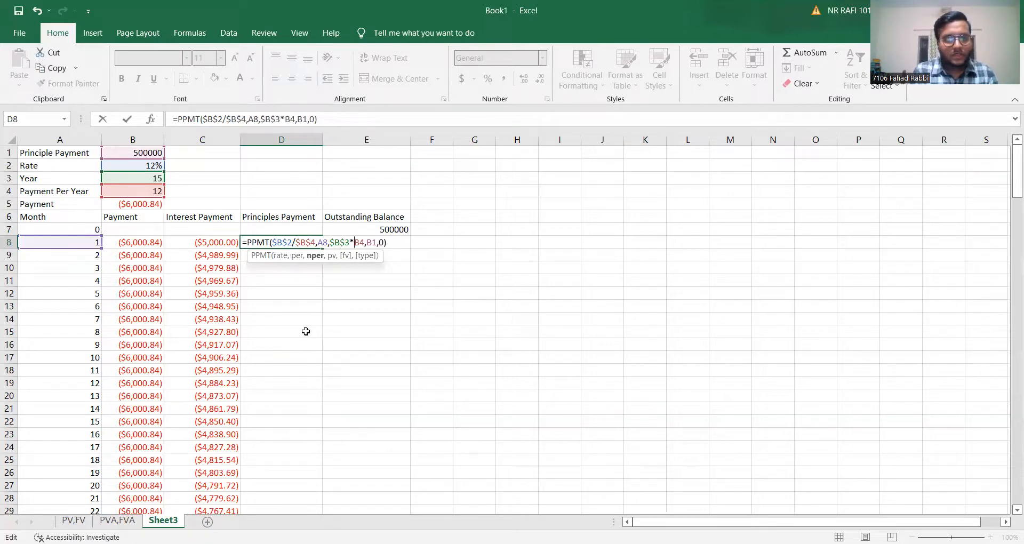
{"action": "type", "text": "$B"}
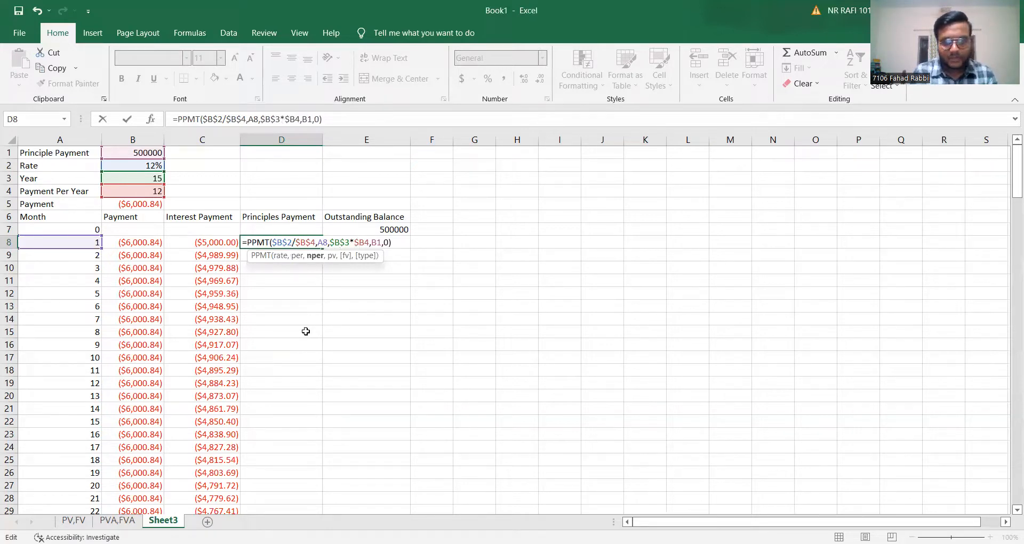
{"action": "type", "text": "$"}
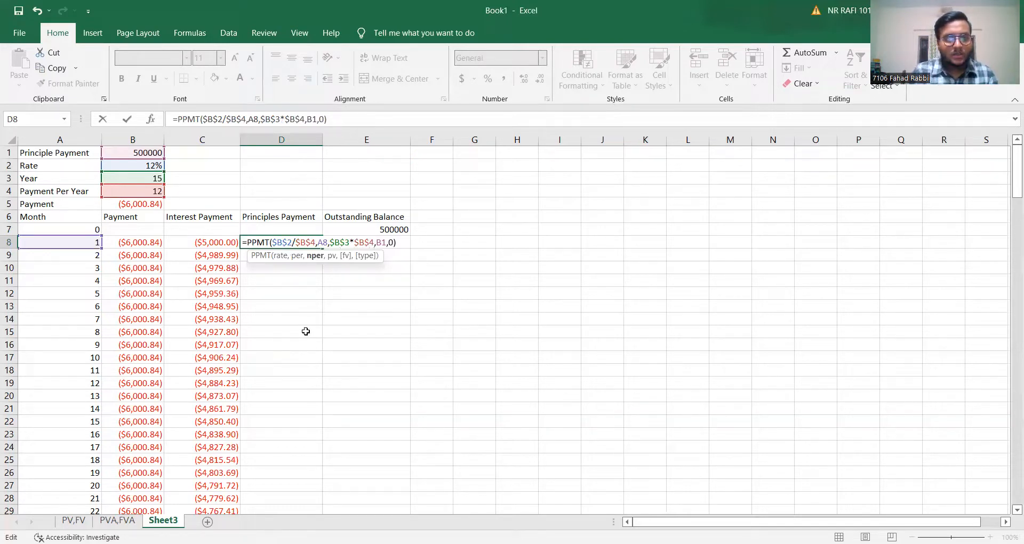
Make the present value reference in the D8 PPMT formula absolute as $B$1 and enter the formula.
{"action": "key", "text": "Right"}
{"action": "key", "text": "Right"}
{"action": "type", "text": "$B"}
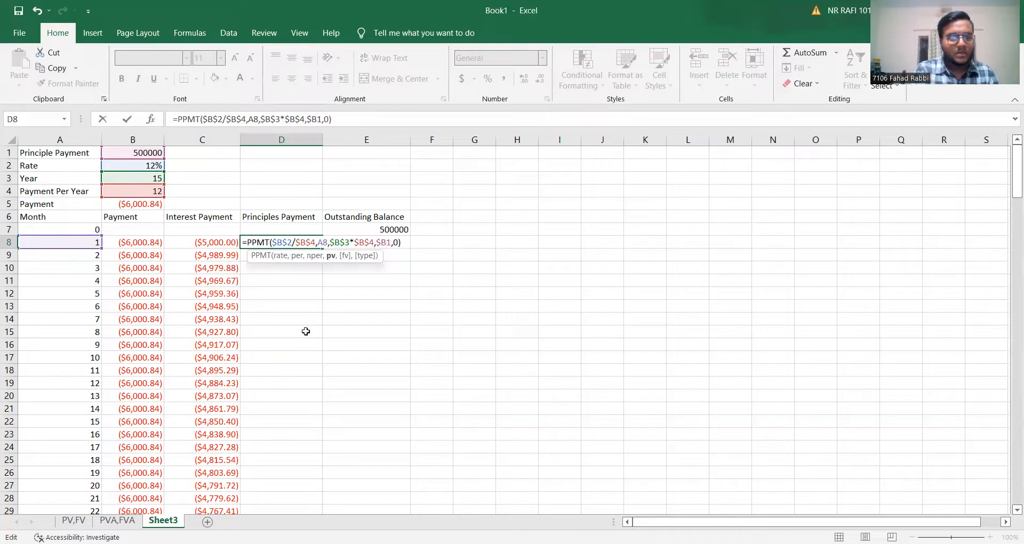
{"action": "type", "text": "$"}
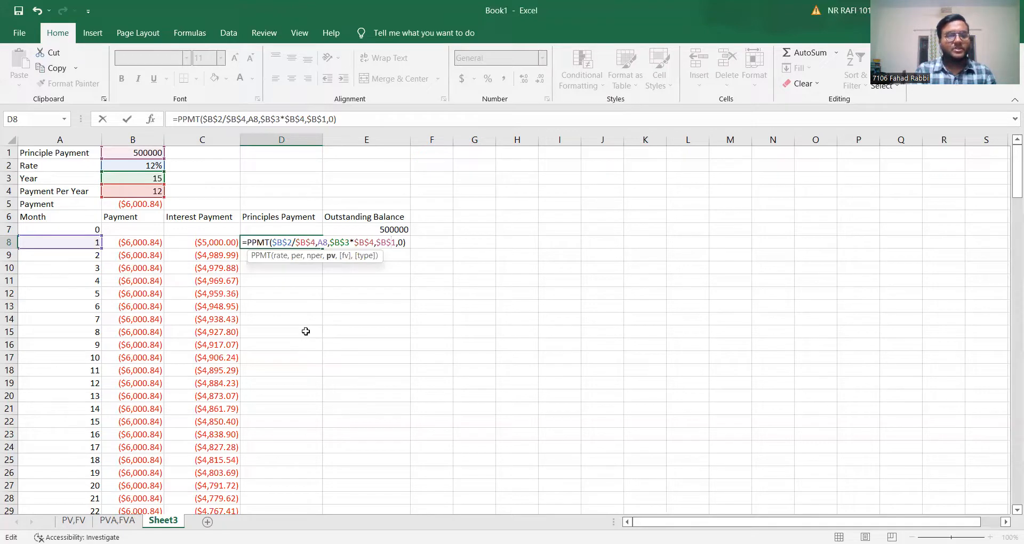
{"action": "key", "text": "Return"}
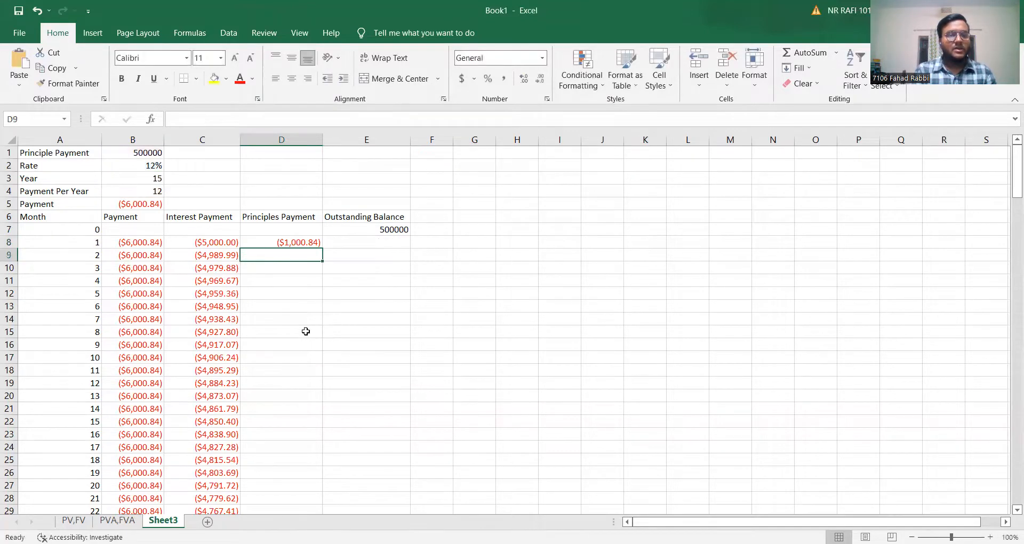
Fill the D8 PPMT formula down the Principles Payment column through month 180 and check the filled rows.
{"action": "left_click", "coordinate": [305, 245]}
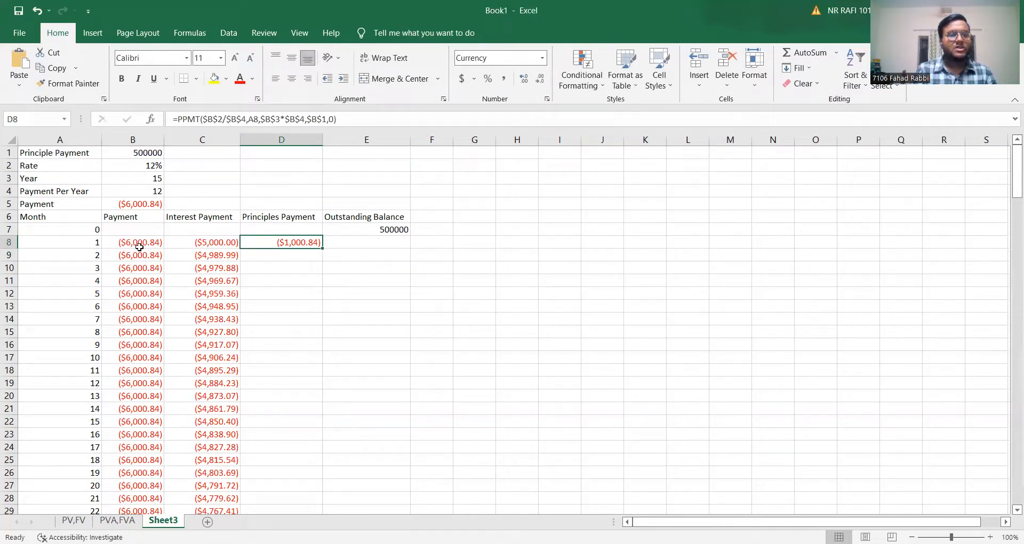
{"action": "double_click", "coordinate": [323, 248]}
{"action": "scroll", "coordinate": [295, 354], "scroll_direction": "down", "scroll_amount": 6}
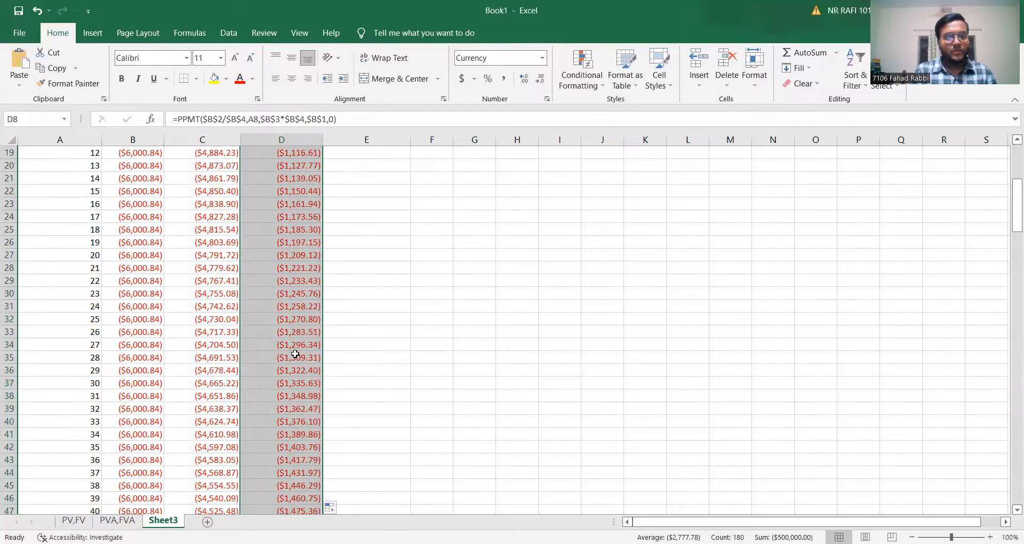
{"action": "scroll", "coordinate": [295, 355], "scroll_direction": "down", "scroll_amount": 20}
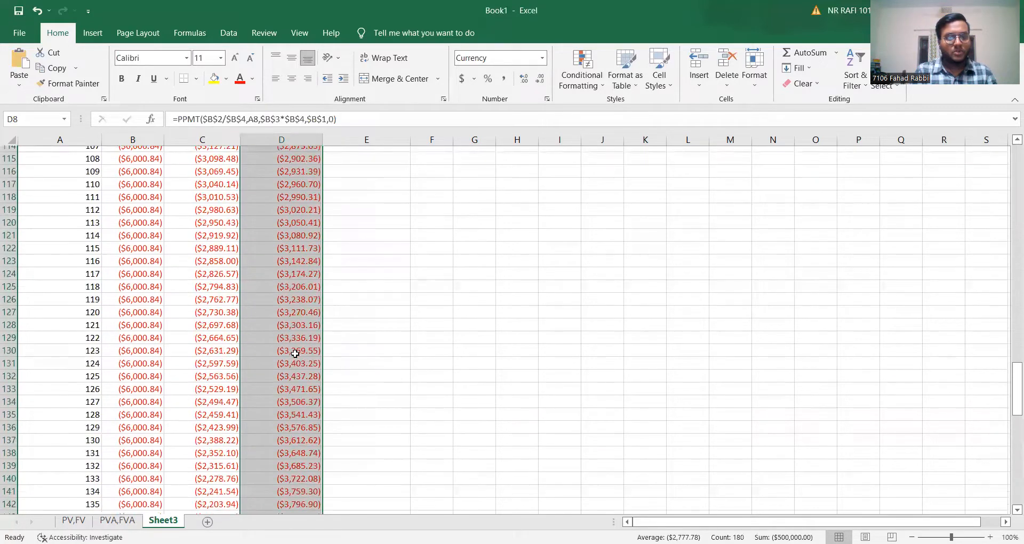
{"action": "scroll", "coordinate": [295, 354], "scroll_direction": "down", "scroll_amount": 20}
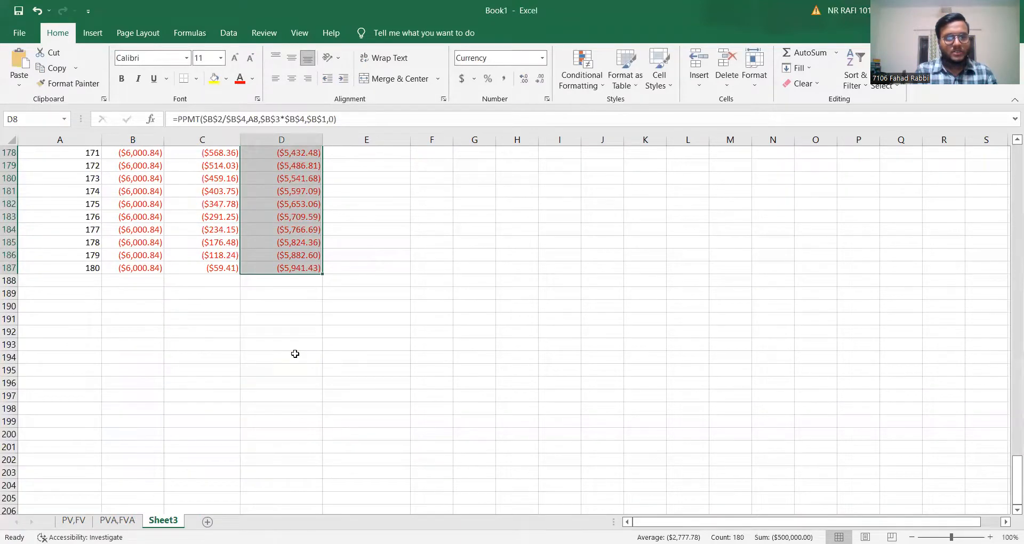
{"action": "scroll", "coordinate": [295, 354], "scroll_direction": "up", "scroll_amount": 20}
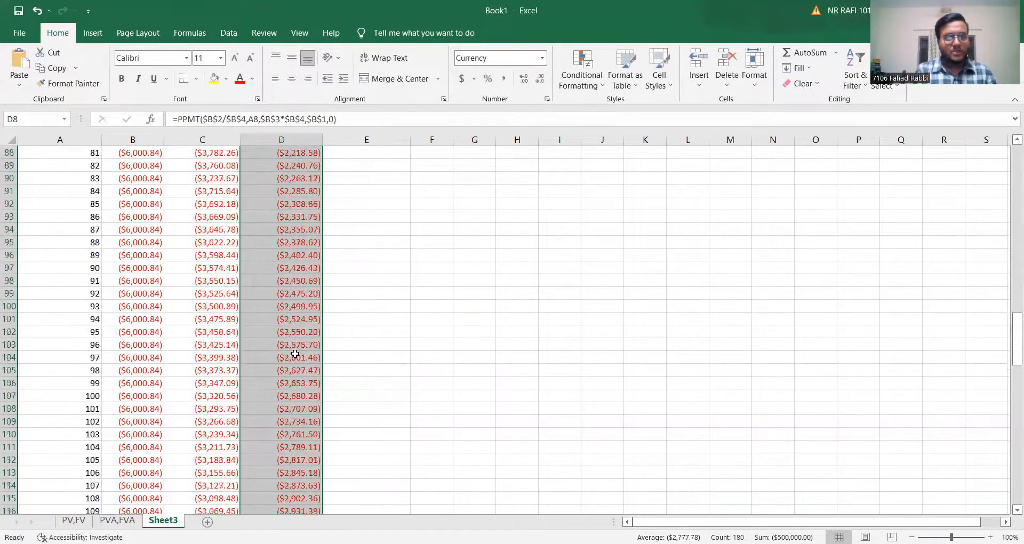
{"action": "scroll", "coordinate": [295, 354], "scroll_direction": "up", "scroll_amount": 6}
{"action": "scroll", "coordinate": [295, 354], "scroll_direction": "up", "scroll_amount": 20}
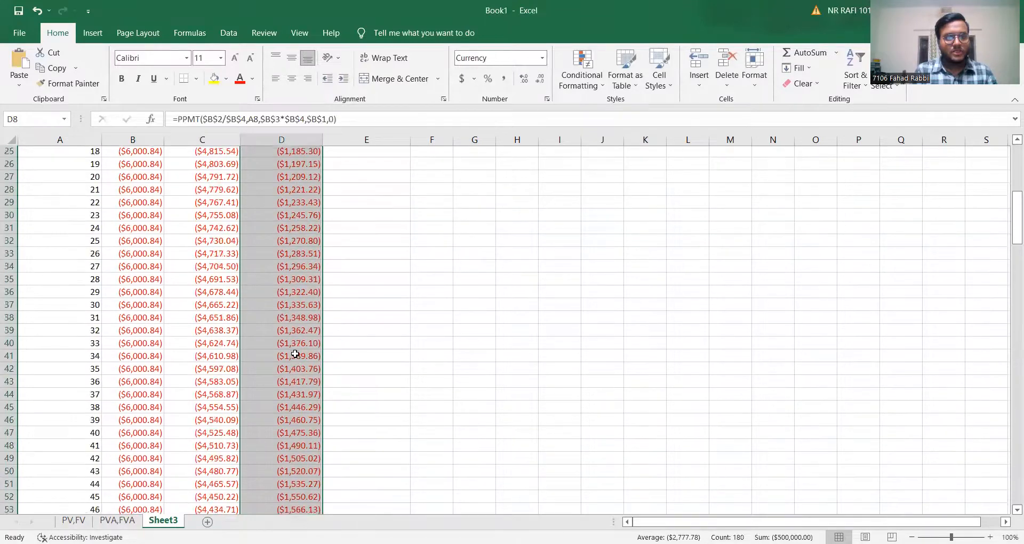
{"action": "left_click", "coordinate": [391, 247]}
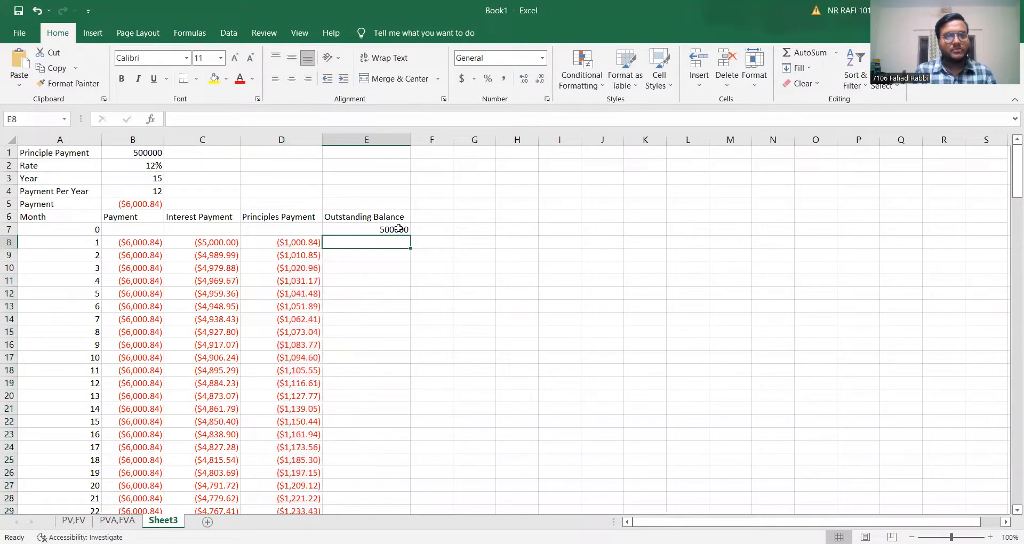
{"action": "left_click", "coordinate": [401, 231]}
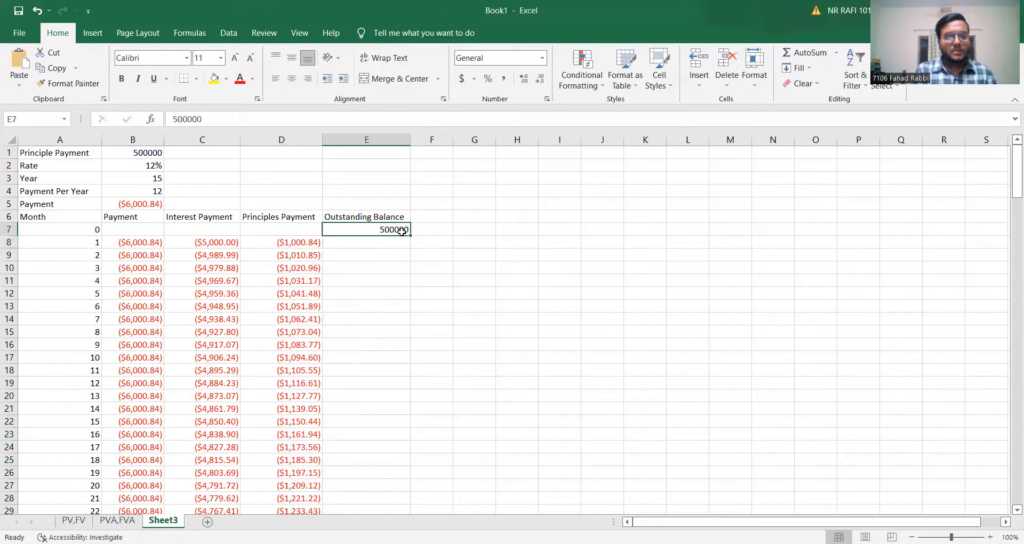
{"action": "left_click", "coordinate": [387, 245]}
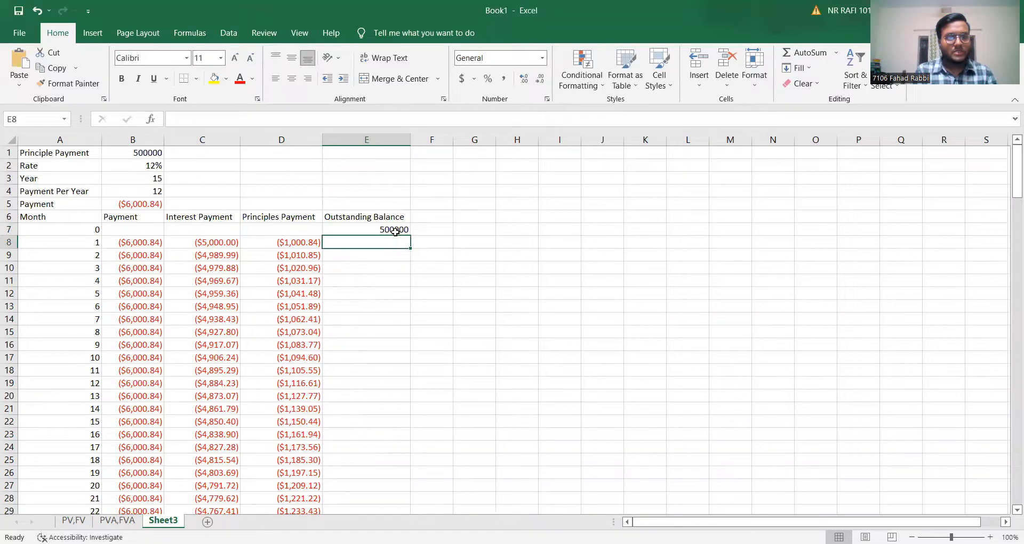
{"action": "left_click_drag", "start_coordinate": [395, 229], "coordinate": [392, 243]}
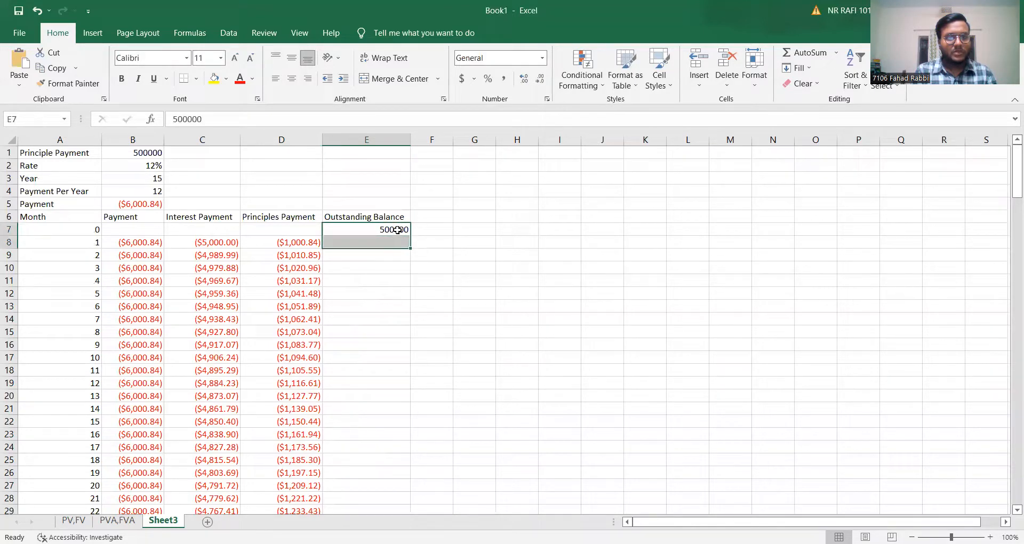
{"action": "left_click", "coordinate": [395, 230]}
Enter =SUM(E7+D8) in E8 to calculate the outstanding balance after month 1.
{"action": "left_click", "coordinate": [390, 245]}
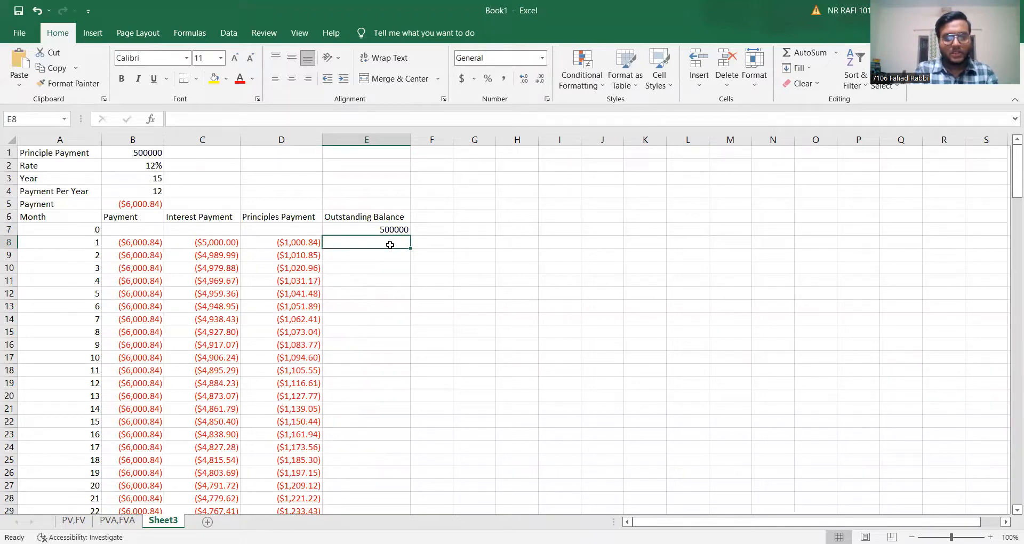
{"action": "type", "text": "="}
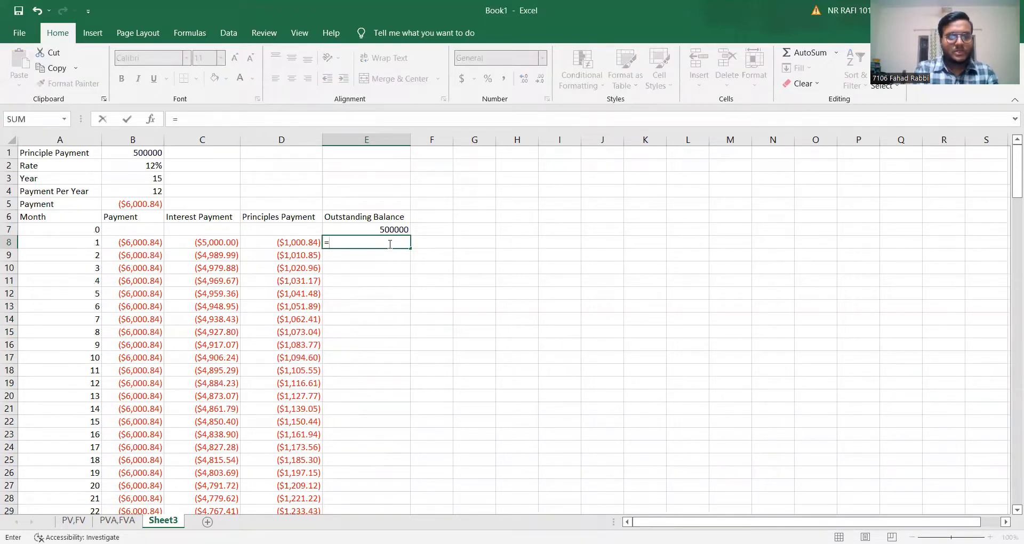
{"action": "type", "text": "sum"}
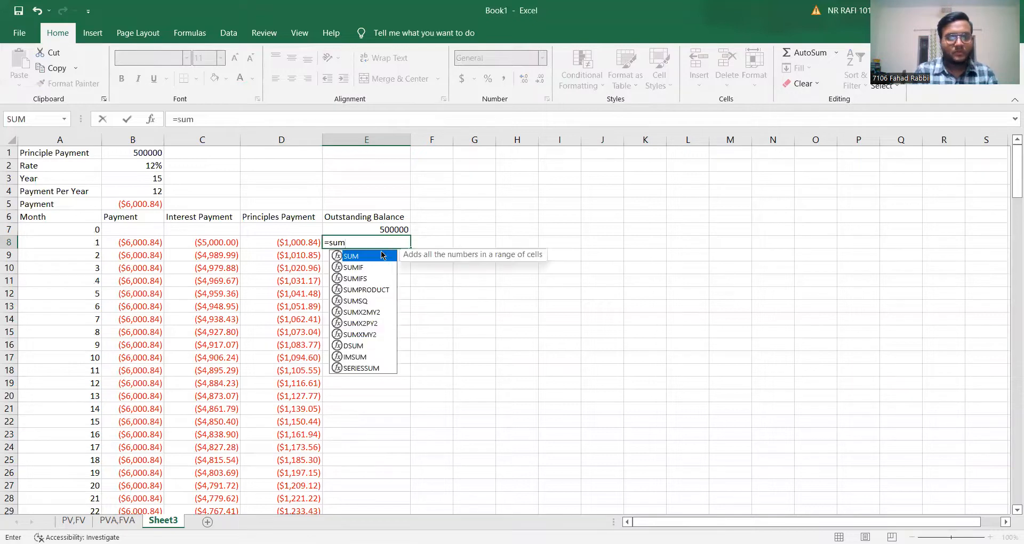
{"action": "double_click", "coordinate": [373, 257]}
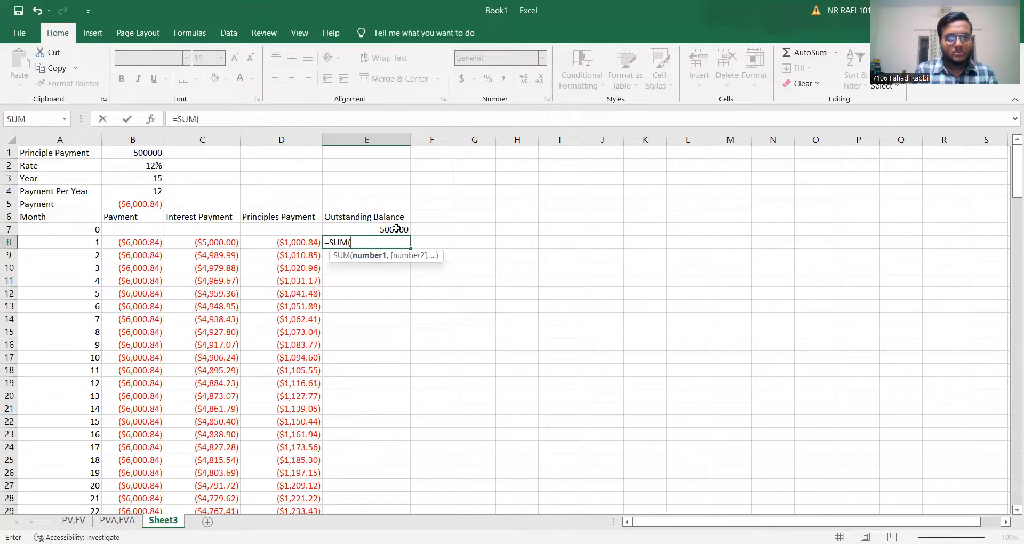
{"action": "left_click", "coordinate": [396, 228]}
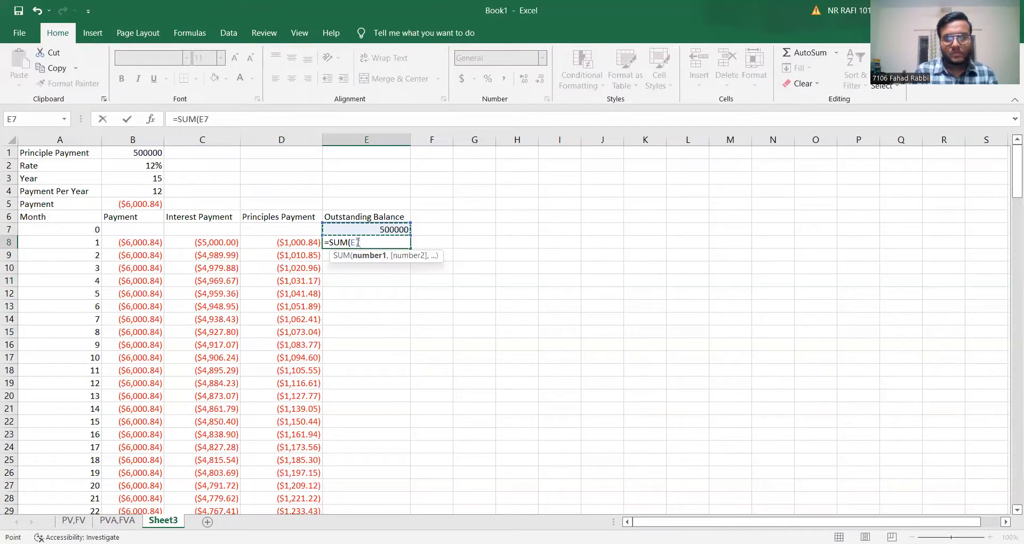
{"action": "type", "text": "+"}
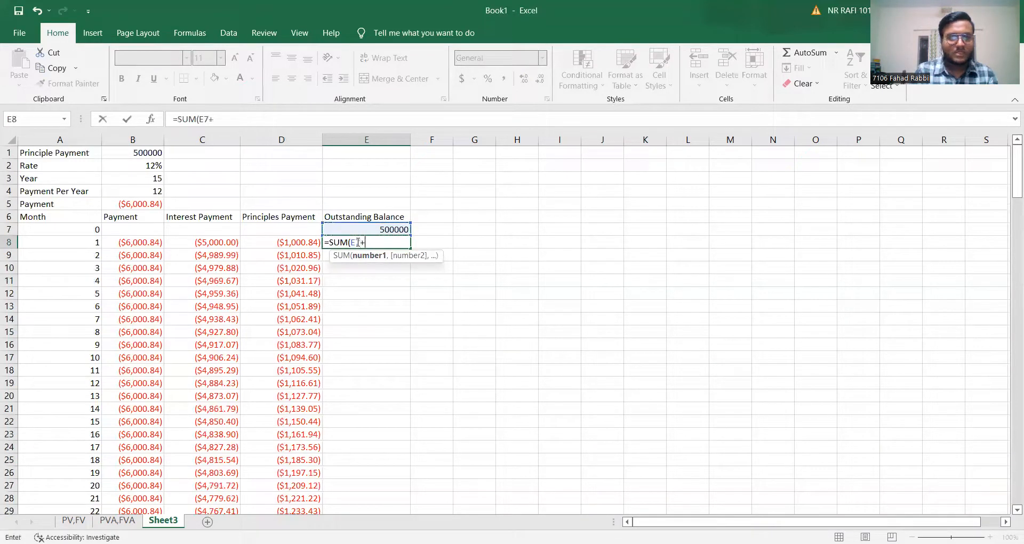
{"action": "left_click", "coordinate": [300, 242]}
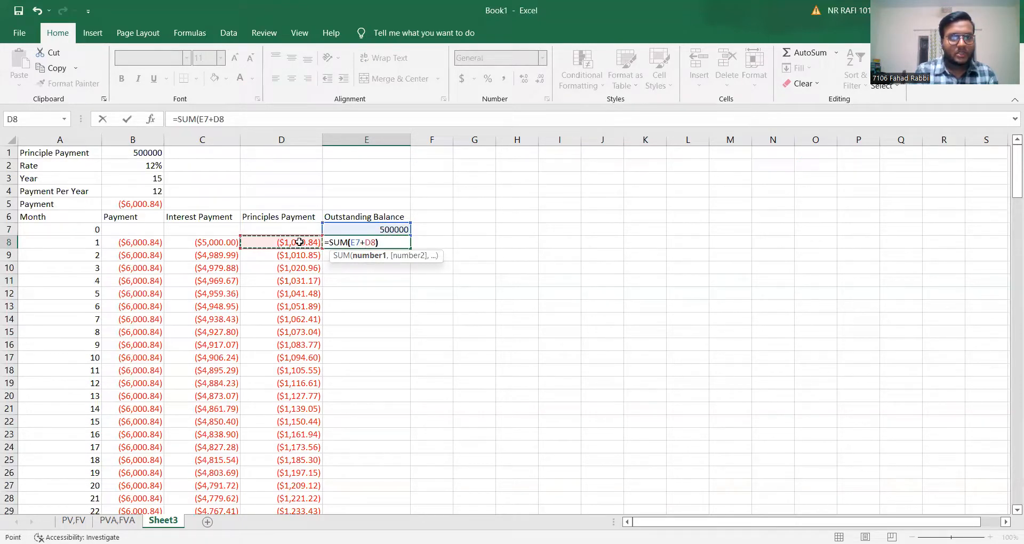
{"action": "type", "text": ")"}
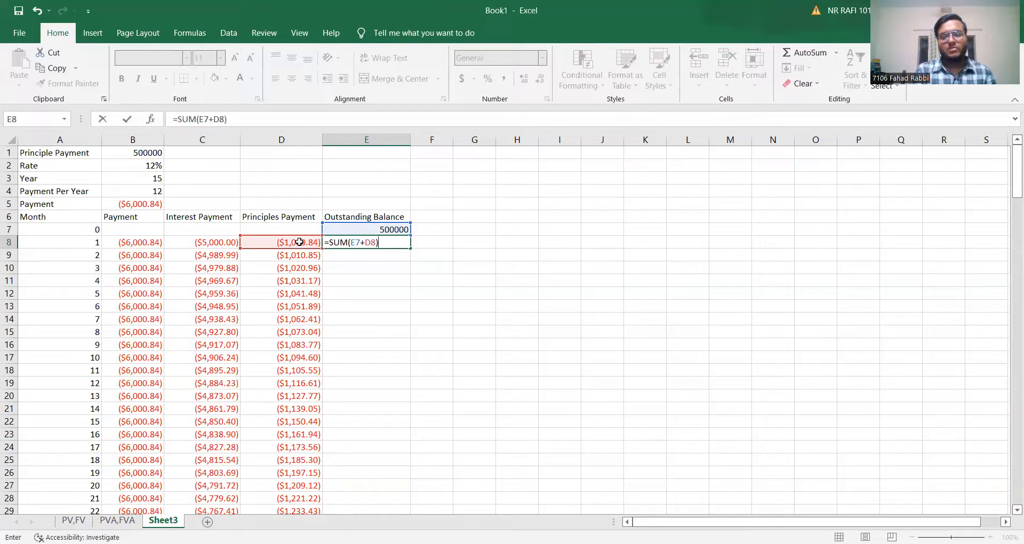
{"action": "key", "text": "Return"}
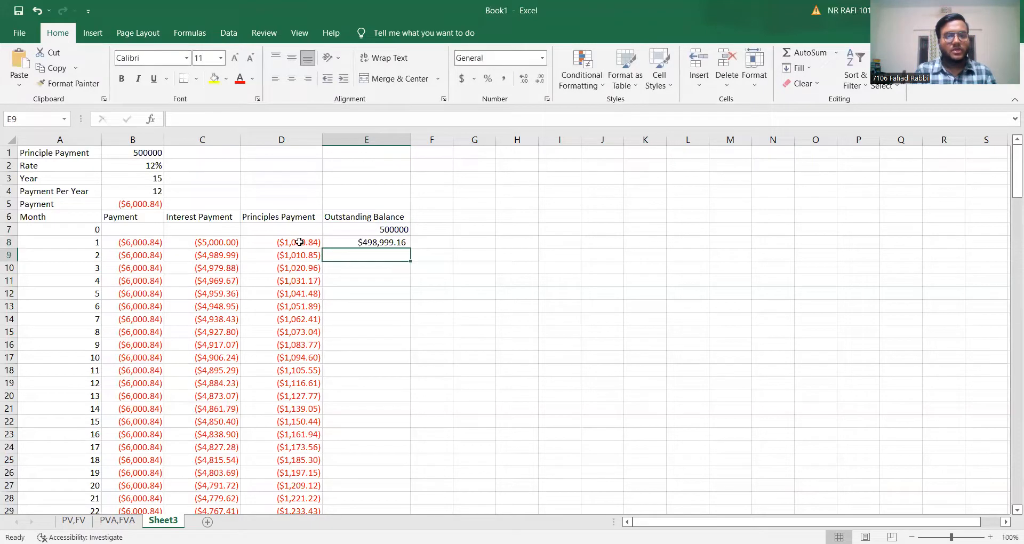
Fill the E8 balance formula down the Outstanding Balance column through month 180.
{"action": "mouse_move", "coordinate": [399, 244]}
{"action": "left_mouse_down"}
{"action": "mouse_move", "coordinate": [410, 251]}
{"action": "mouse_move", "coordinate": [406, 244]}
{"action": "left_mouse_up"}
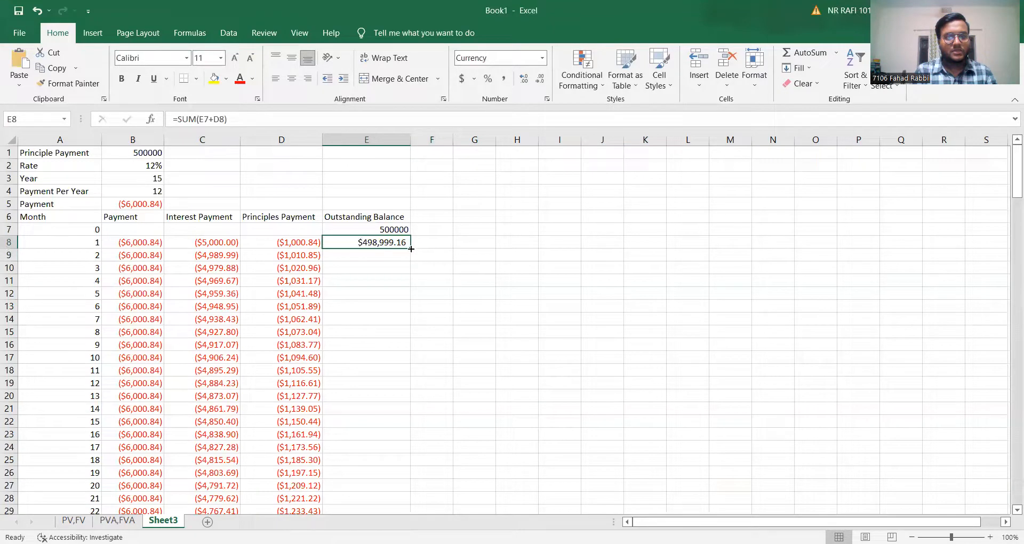
{"action": "double_click", "coordinate": [412, 249]}
Examine the outstanding balances down to month 180 and return to the starting balance in E7.
{"action": "scroll", "coordinate": [397, 353], "scroll_direction": "down", "scroll_amount": 5}
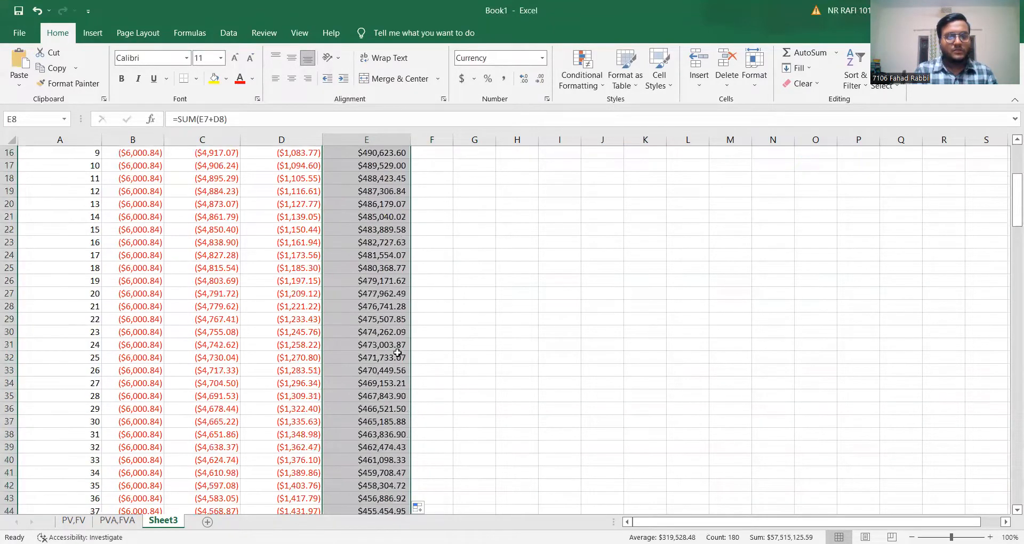
{"action": "scroll", "coordinate": [397, 353], "scroll_direction": "down", "scroll_amount": 20}
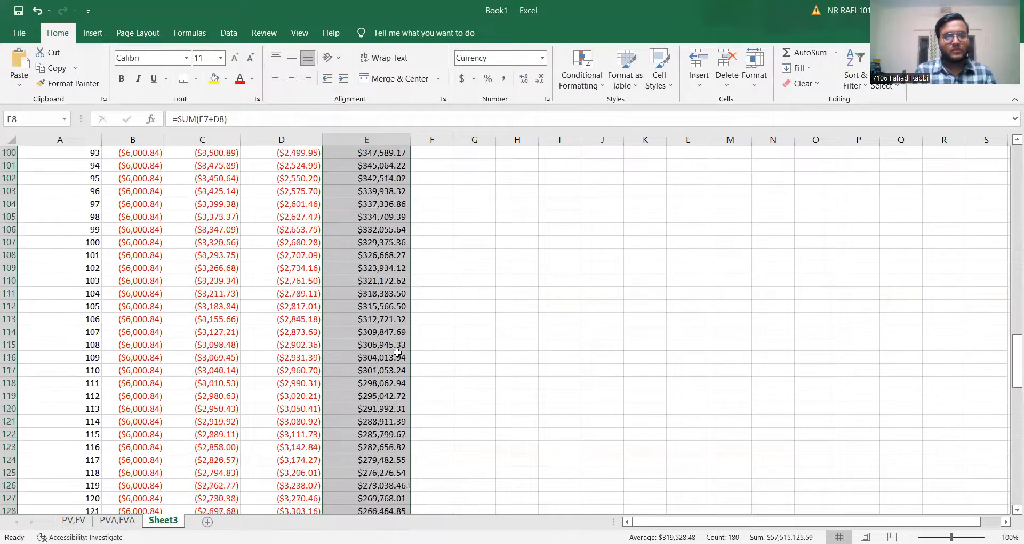
{"action": "scroll", "coordinate": [397, 353], "scroll_direction": "down", "scroll_amount": 12}
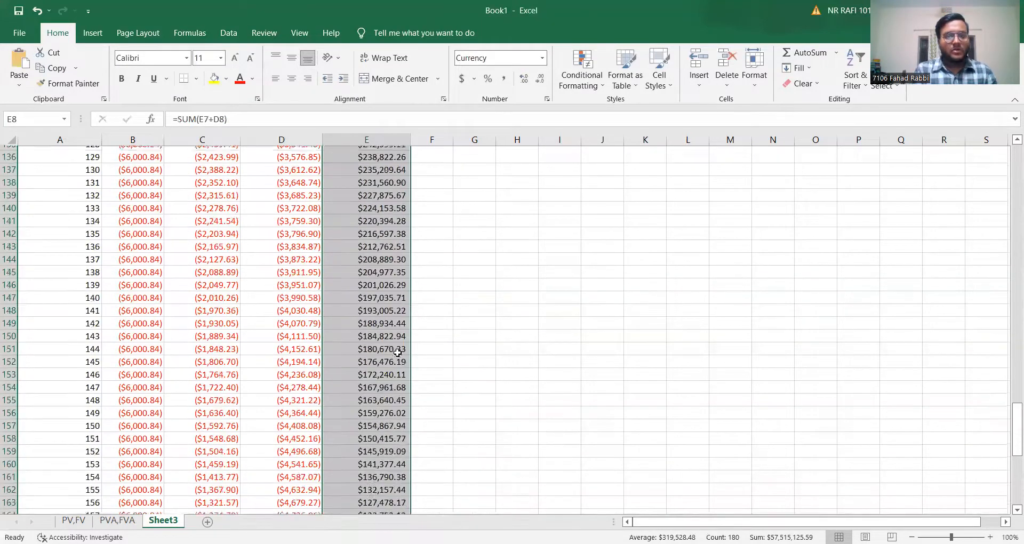
{"action": "scroll", "coordinate": [398, 353], "scroll_direction": "down", "scroll_amount": 8}
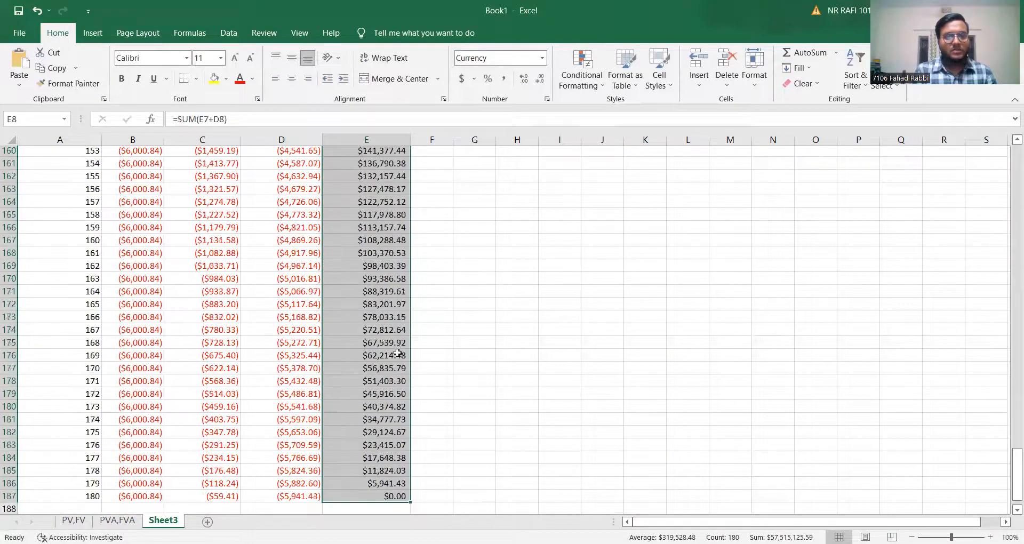
{"action": "scroll", "coordinate": [397, 353], "scroll_direction": "down", "scroll_amount": 1}
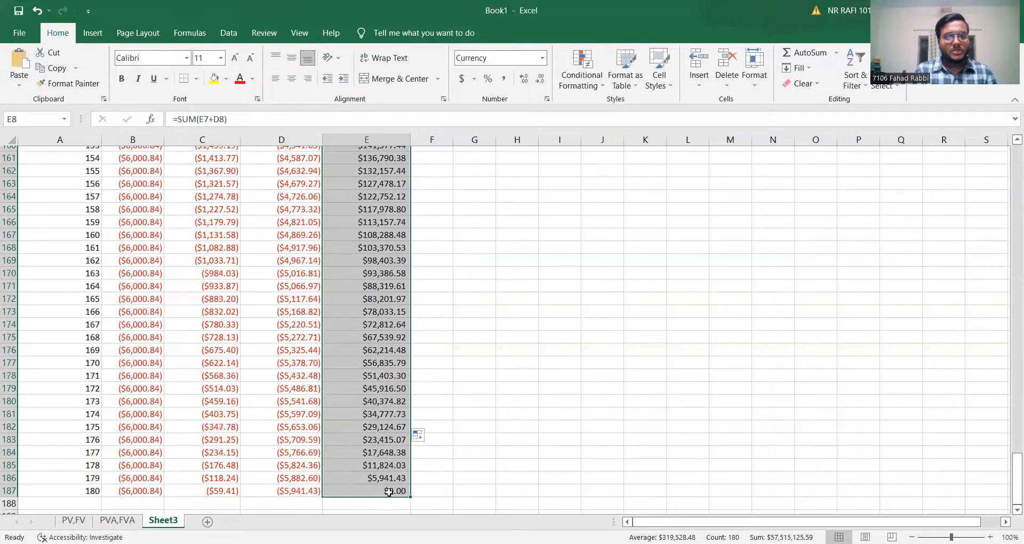
{"action": "scroll", "coordinate": [492, 369], "scroll_direction": "up", "scroll_amount": 3}
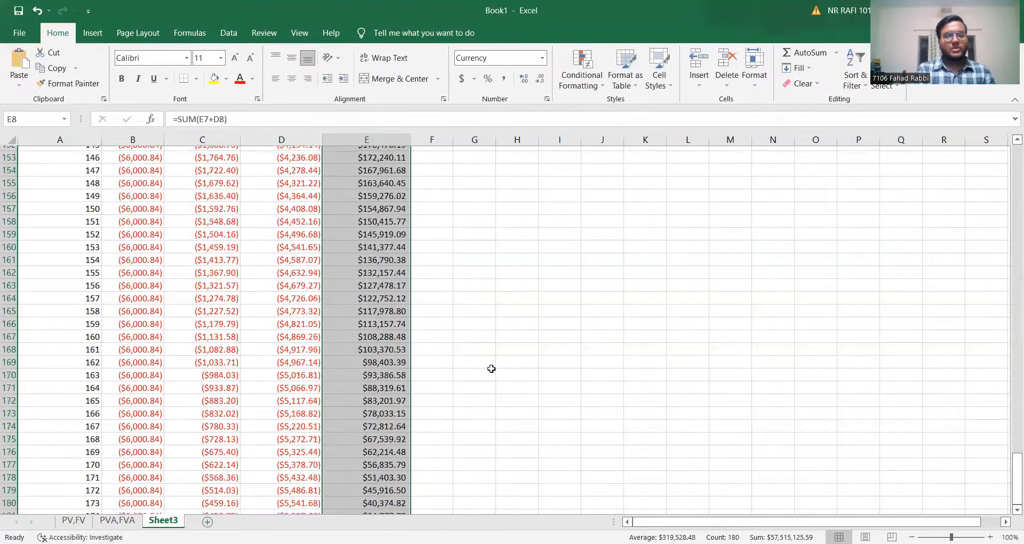
{"action": "scroll", "coordinate": [492, 369], "scroll_direction": "up", "scroll_amount": 20}
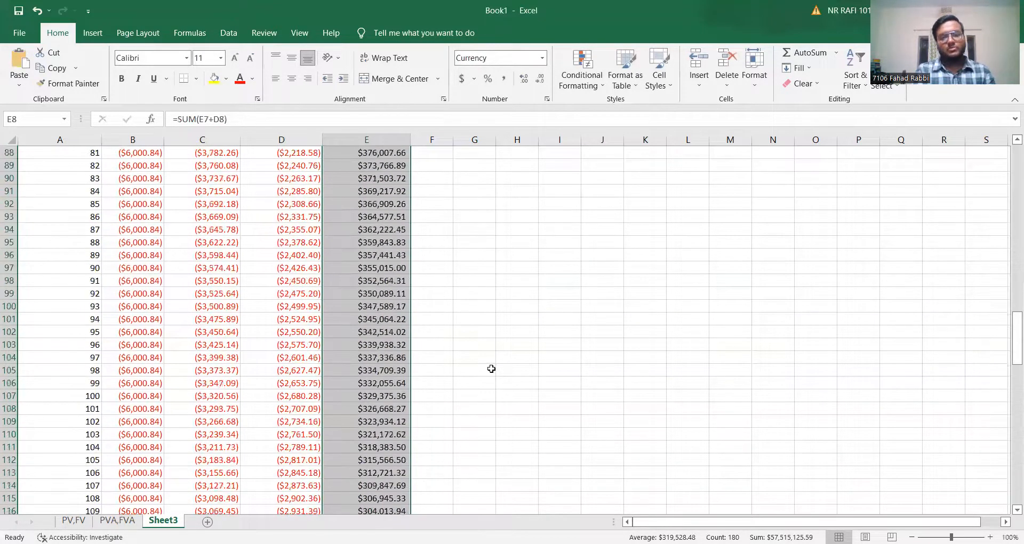
{"action": "scroll", "coordinate": [492, 368], "scroll_direction": "up", "scroll_amount": 20}
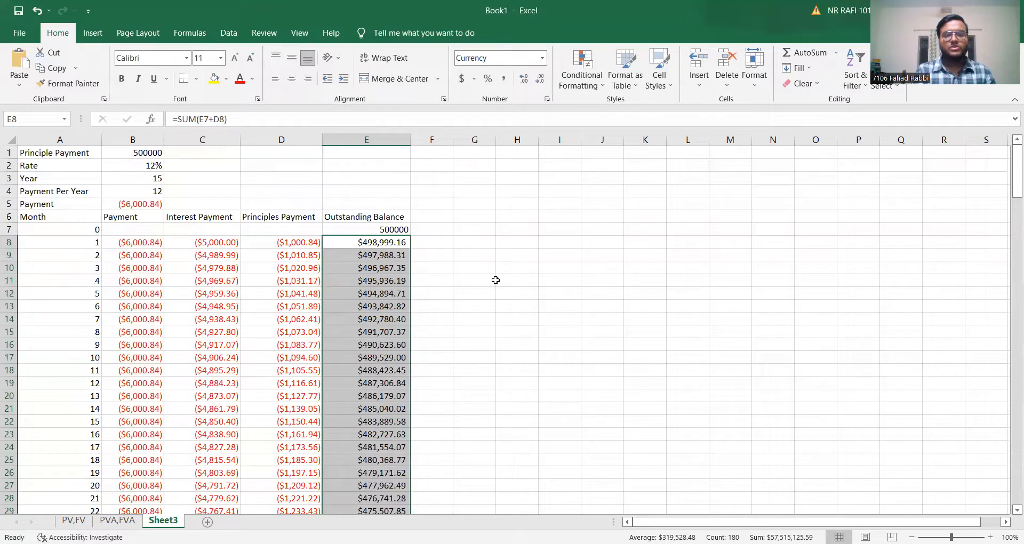
{"action": "left_click", "coordinate": [396, 227]}
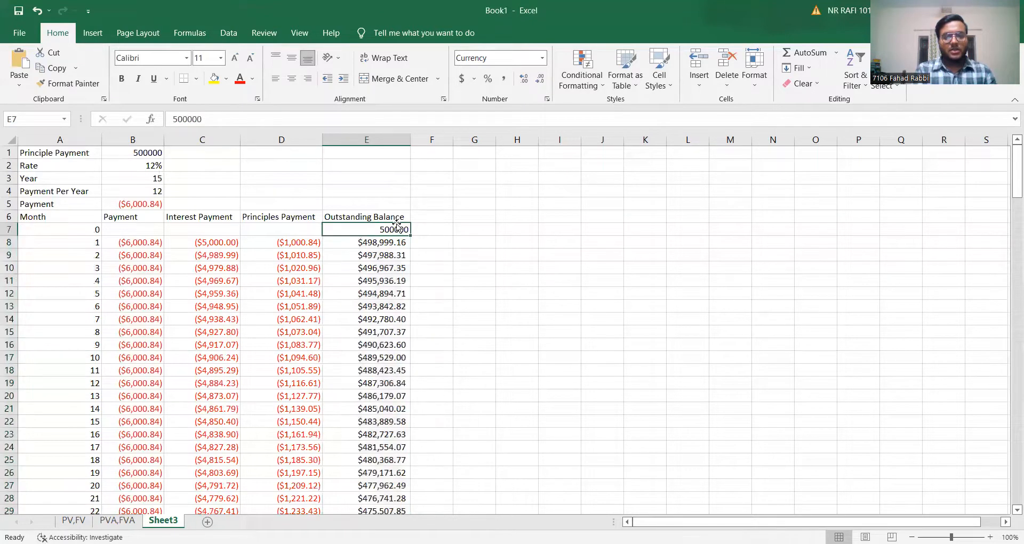